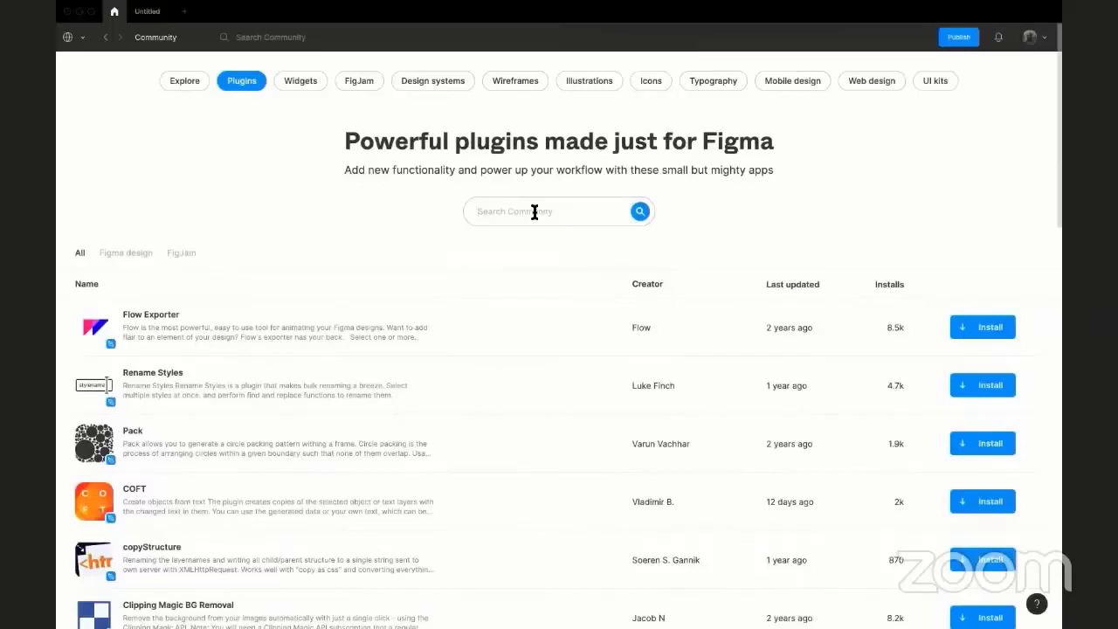
Step: Search the Community plugins for "feather icons"
{"action": "left_click", "coordinate": [534, 212]}
{"action": "left_click", "coordinate": [533, 216]}
{"action": "type", "text": "feather icons"}
{"action": "left_click", "coordinate": [638, 216]}
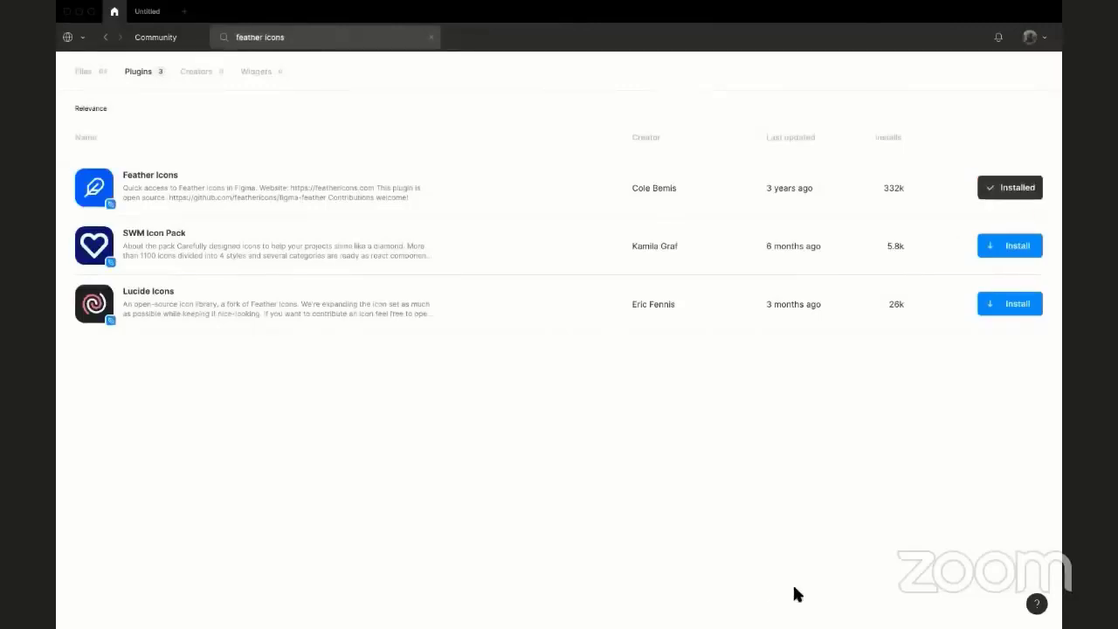
Step: Uninstall the Feather Icons plugin, then reinstall it from its detail page
{"action": "left_click", "coordinate": [1011, 187]}
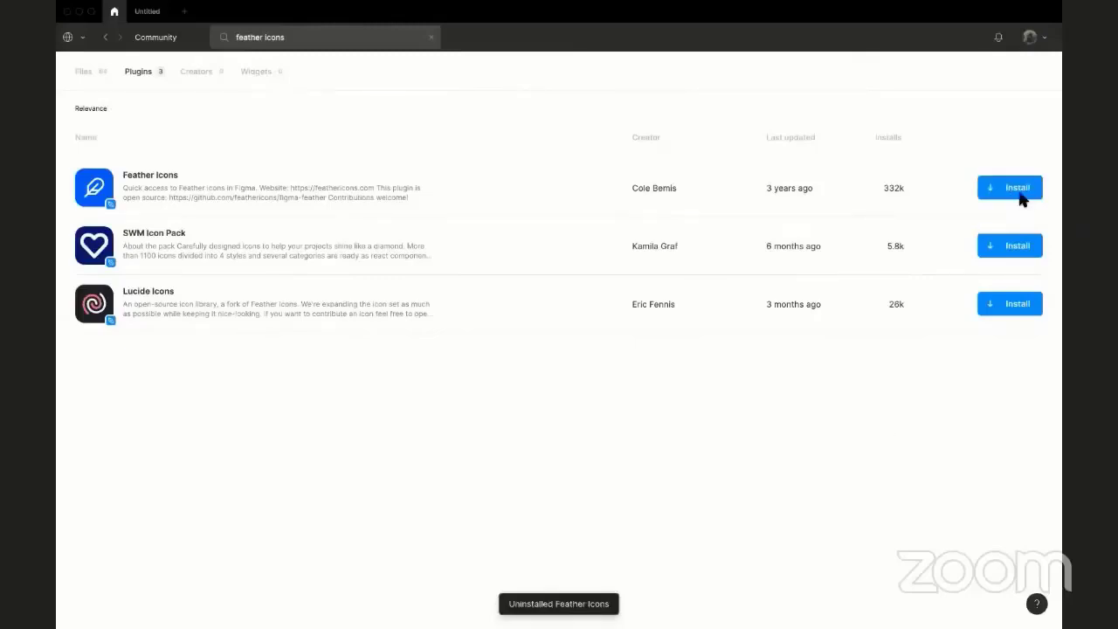
{"action": "left_click", "coordinate": [98, 199]}
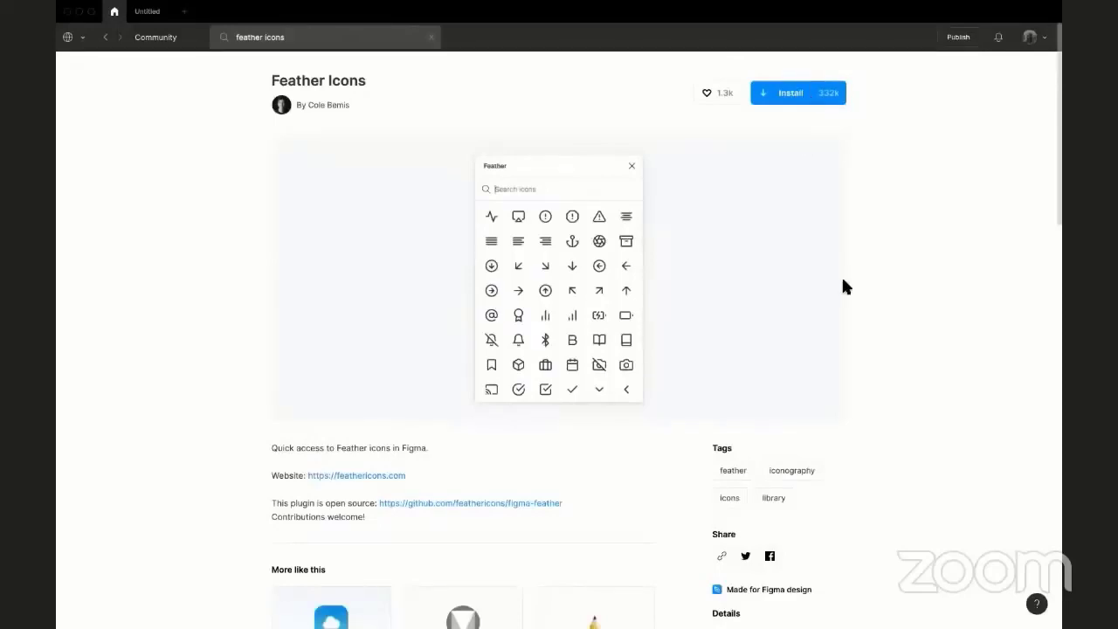
{"action": "left_click", "coordinate": [792, 94]}
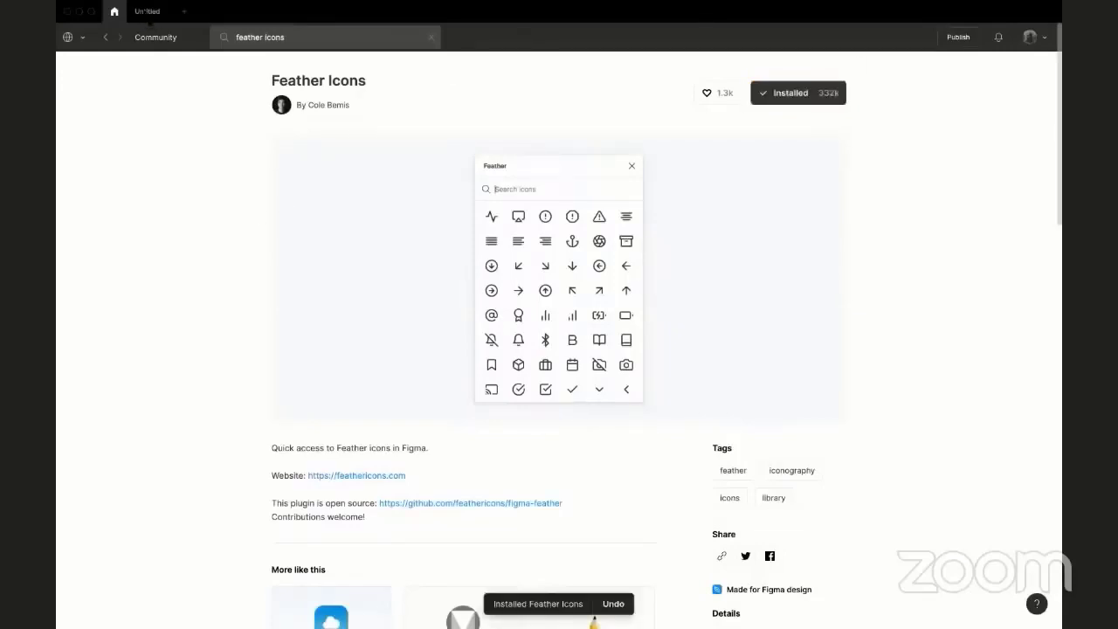
Step: Switch to the Untitled sign-in screen file and run the Feather Icons plugin there
{"action": "left_click", "coordinate": [146, 11]}
{"action": "scroll", "coordinate": [711, 270], "scroll_direction": "right", "scroll_amount": 3}
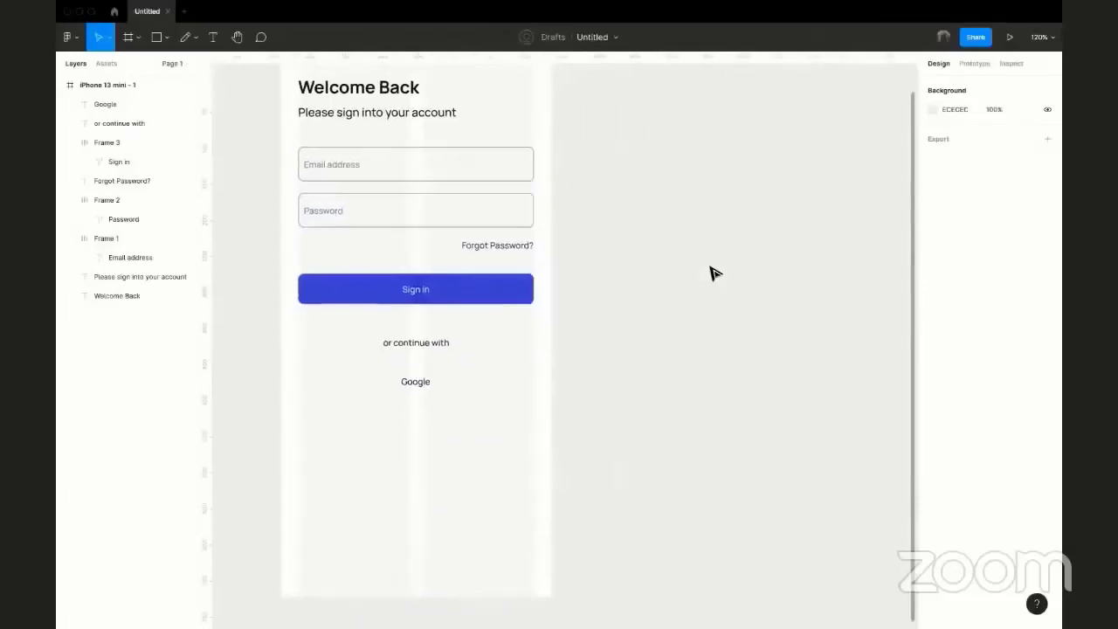
{"action": "right_click", "coordinate": [711, 264]}
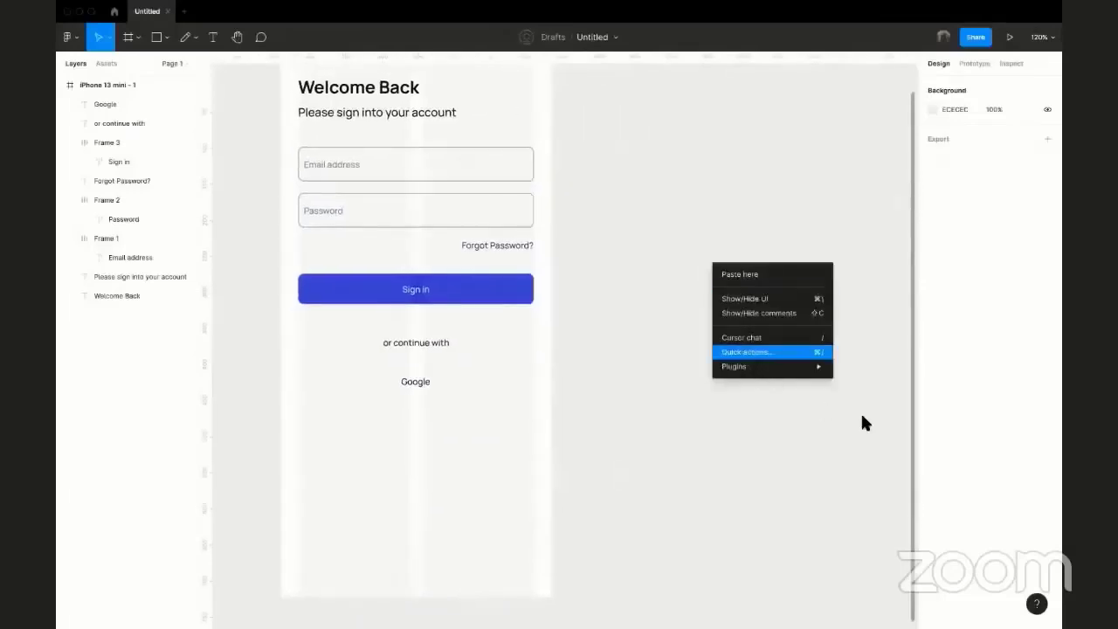
{"action": "mouse_move", "coordinate": [786, 366]}
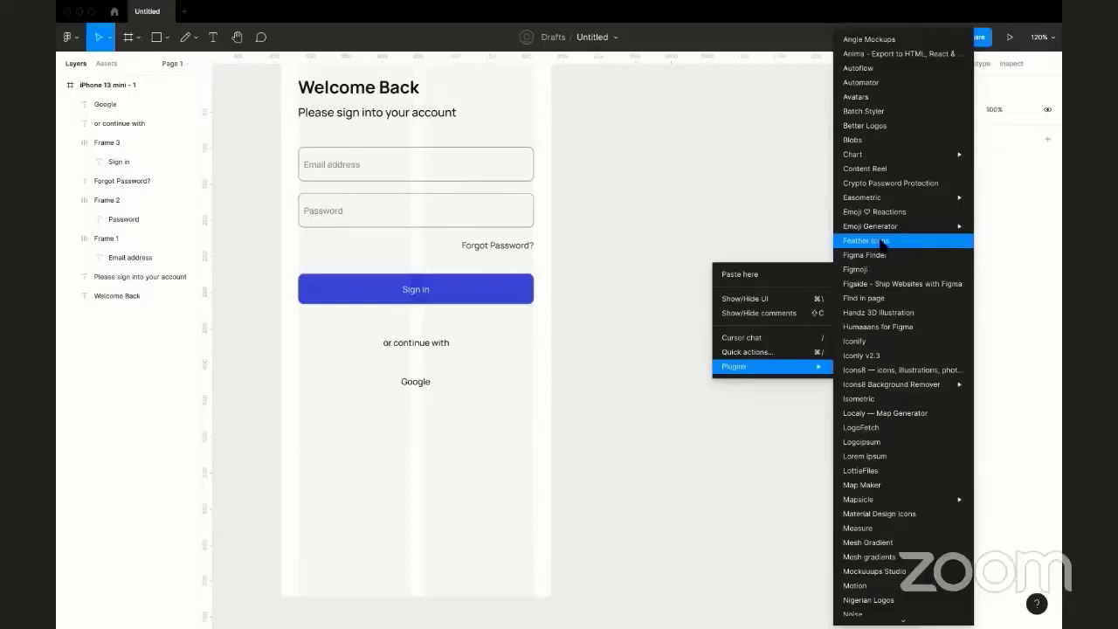
{"action": "left_click", "coordinate": [732, 301]}
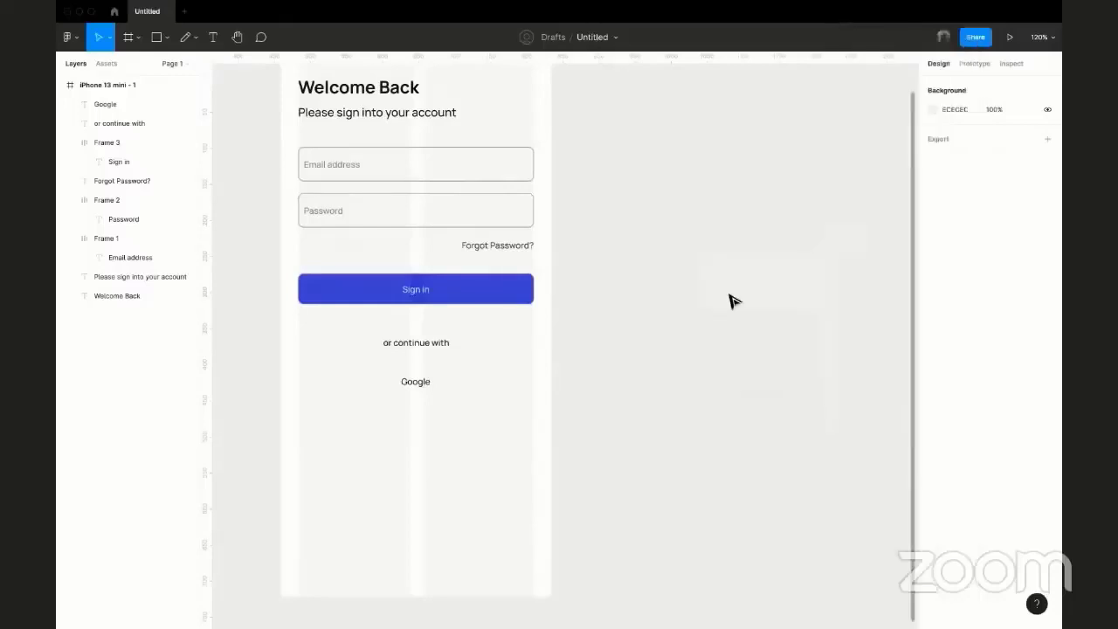
{"action": "scroll", "coordinate": [732, 301], "scroll_direction": "left", "scroll_amount": 1}
{"action": "scroll", "coordinate": [732, 301], "scroll_direction": "down", "scroll_amount": 1}
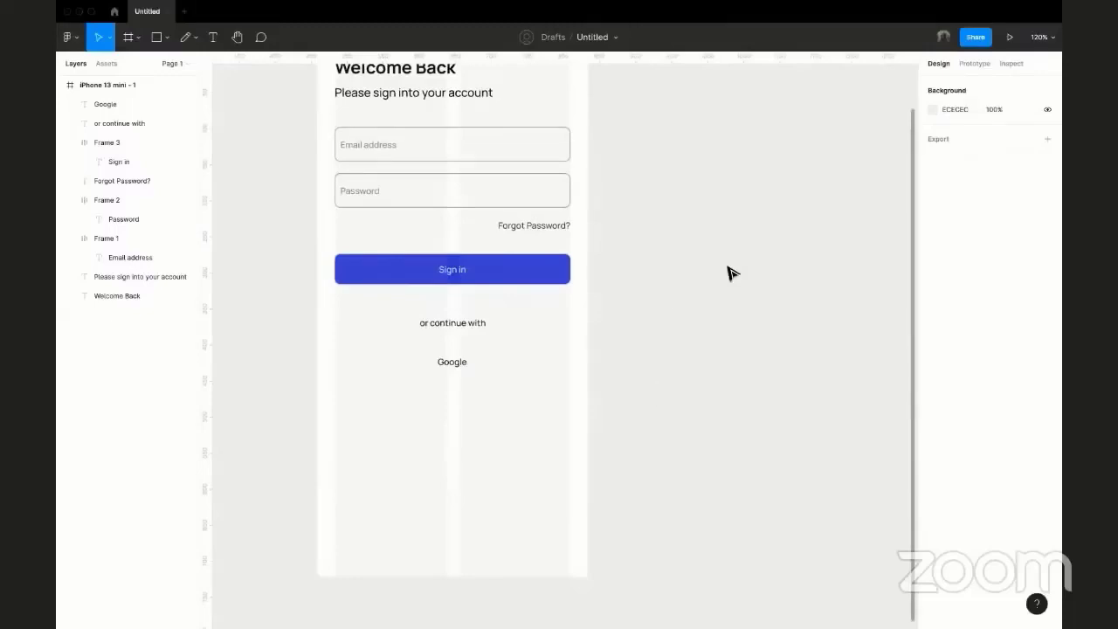
{"action": "scroll", "coordinate": [733, 323], "scroll_direction": "left", "scroll_amount": 3}
{"action": "scroll", "coordinate": [733, 322], "scroll_direction": "up", "scroll_amount": 2}
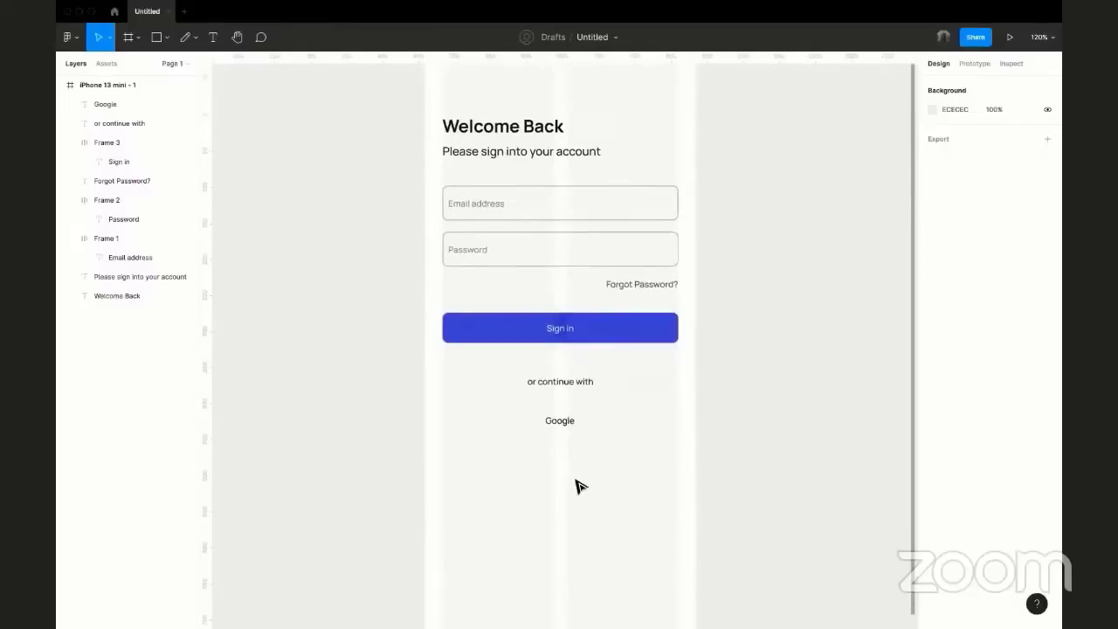
{"action": "scroll", "coordinate": [509, 327], "scroll_direction": "up", "scroll_amount": 2}
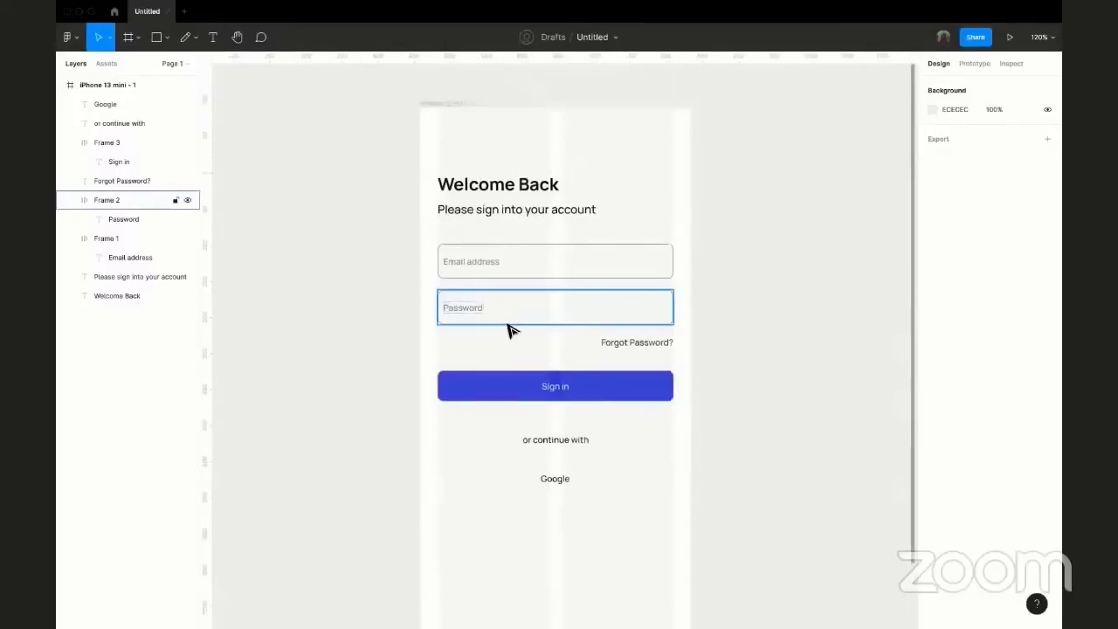
{"action": "key", "text": "ctrl+alt+p"}
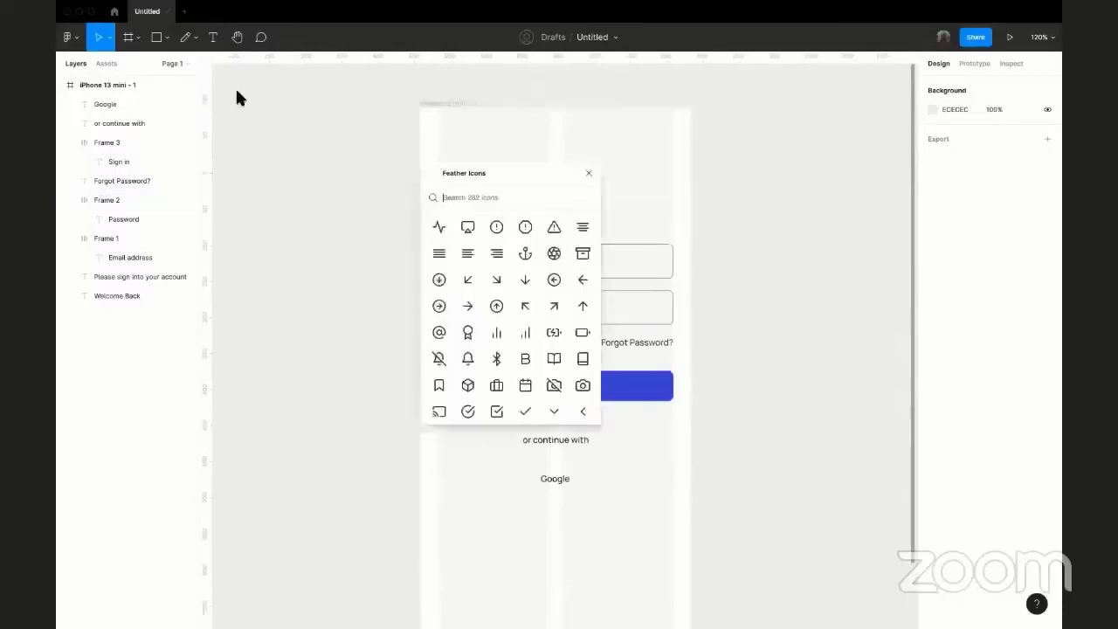
Step: Return to the Community home page and search it for "iconsax"
{"action": "left_click", "coordinate": [114, 10]}
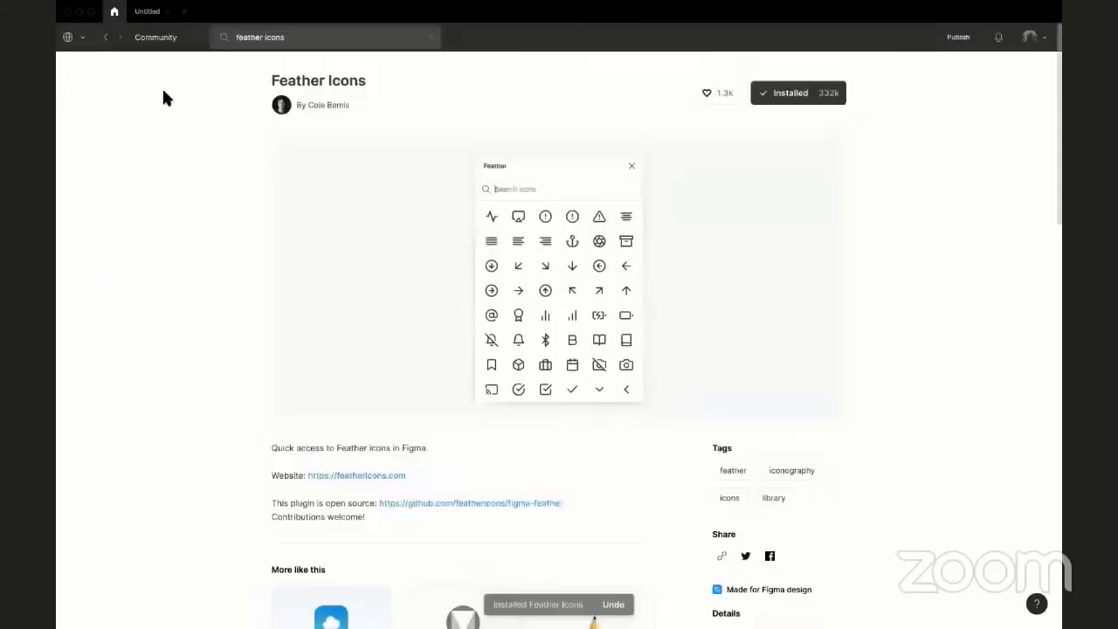
{"action": "left_click", "coordinate": [162, 41]}
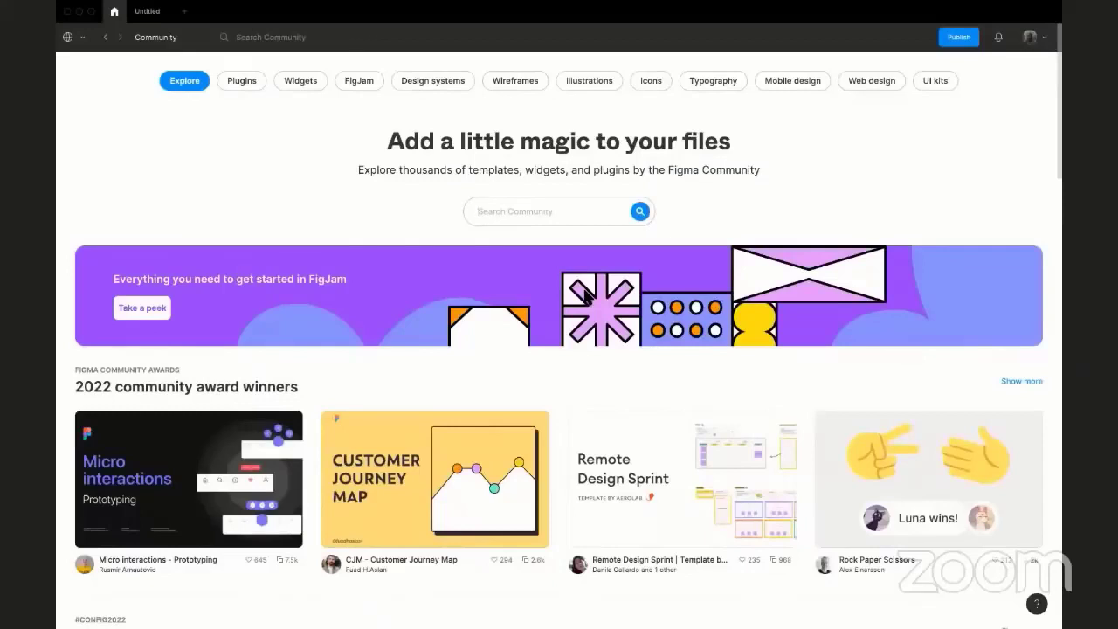
{"action": "type", "text": "ocnonsa"}
{"action": "key", "text": "BackSpace"}
{"action": "key", "text": "BackSpace"}
{"action": "key", "text": "BackSpace"}
{"action": "key", "text": "BackSpace"}
{"action": "key", "text": "BackSpace"}
{"action": "key", "text": "BackSpace"}
{"action": "key", "text": "BackSpace"}
{"action": "type", "text": "iconsax"}
{"action": "key", "text": "Return"}
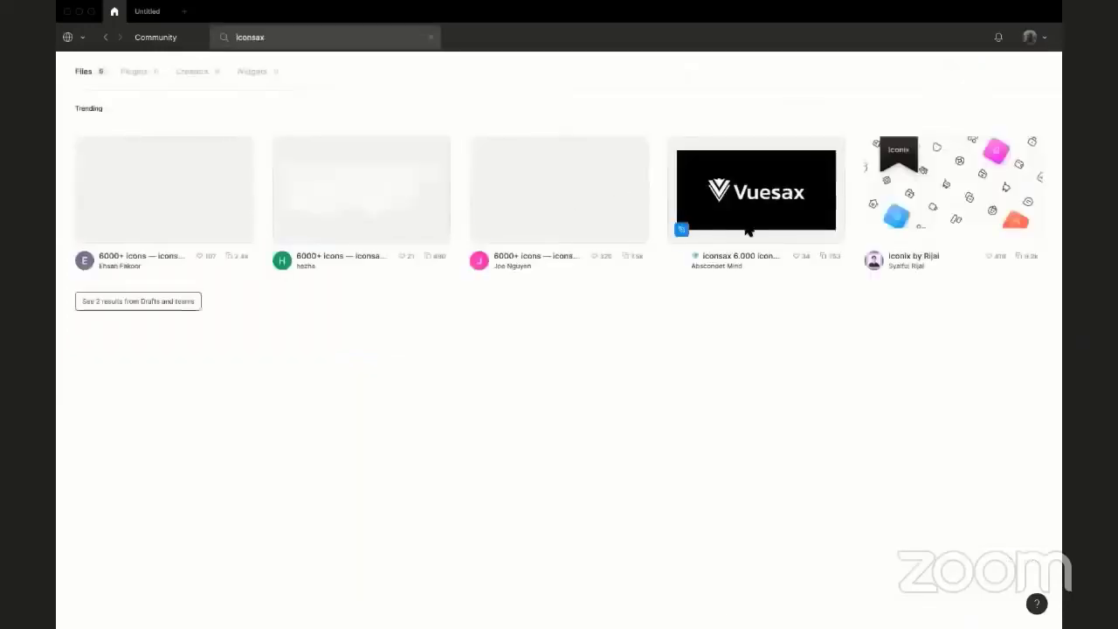
Step: Duplicate the community file "iconsax 6.000 icons Free" into the drafts of the first listed account
{"action": "left_click", "coordinate": [765, 229]}
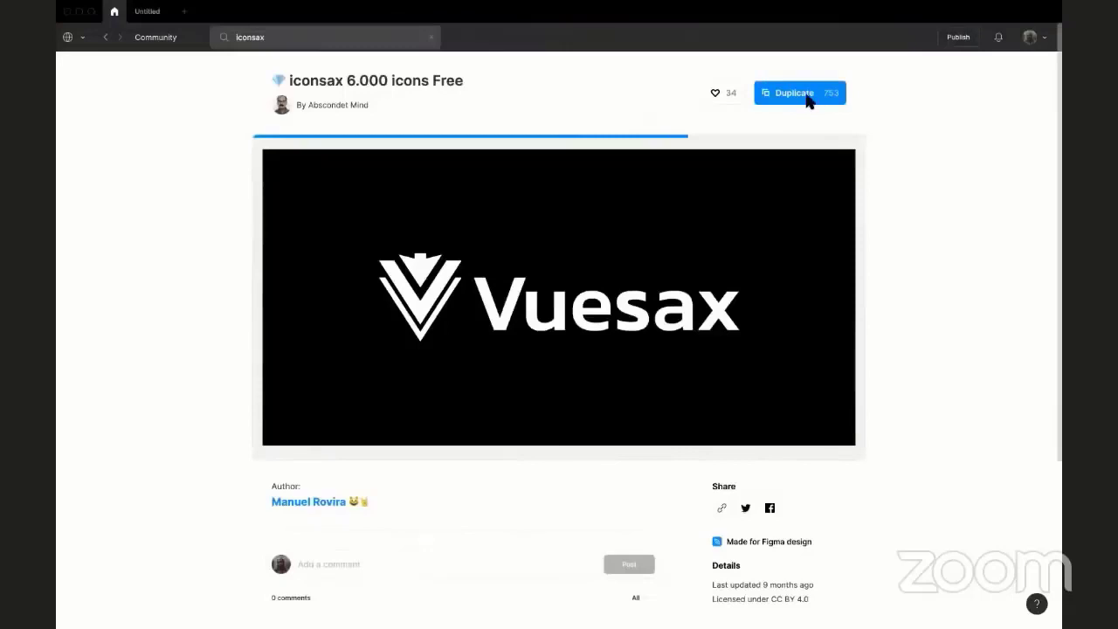
{"action": "left_click", "coordinate": [808, 98]}
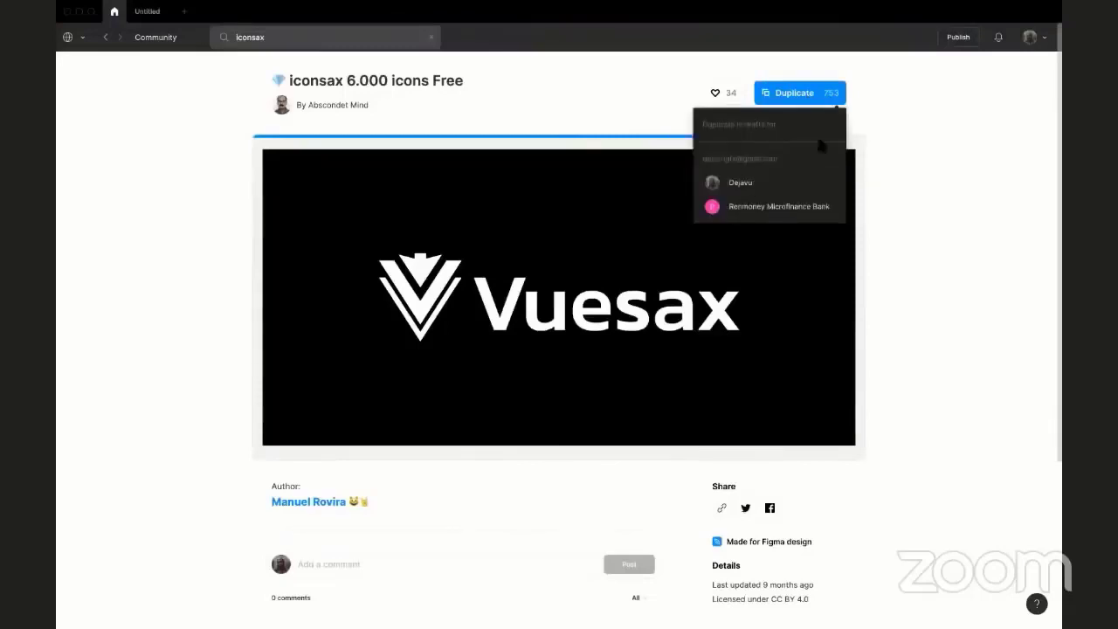
{"action": "left_click", "coordinate": [741, 183]}
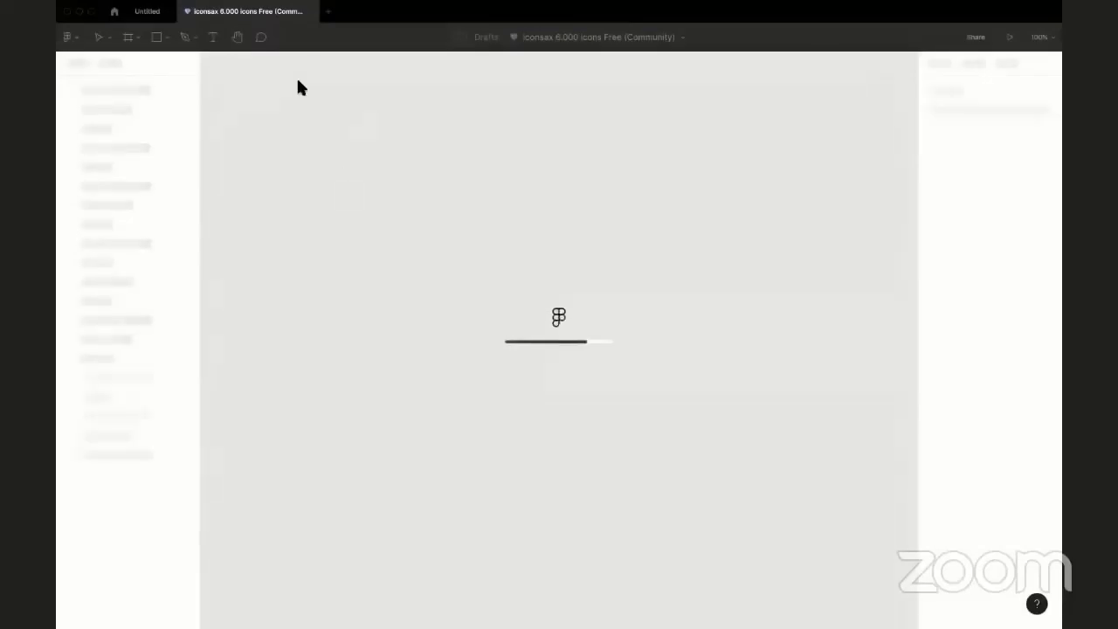
Step: In the Untitled file, search Feather Icons for "goo", browse its full icon list for a Google icon, and close the plugin
{"action": "left_click", "coordinate": [145, 10]}
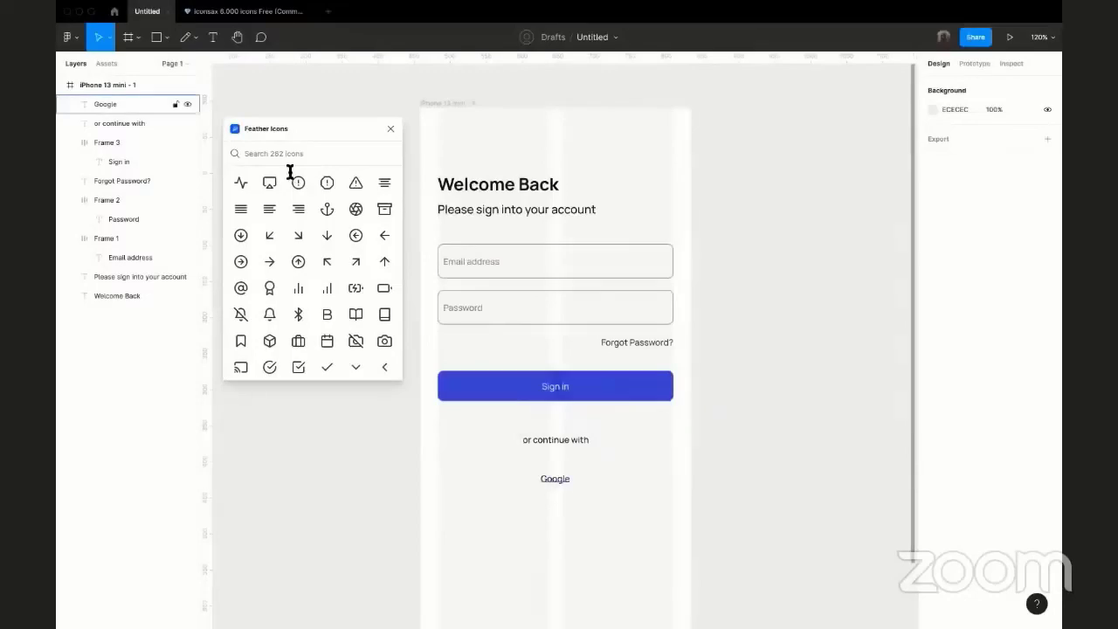
{"action": "type", "text": "goo"}
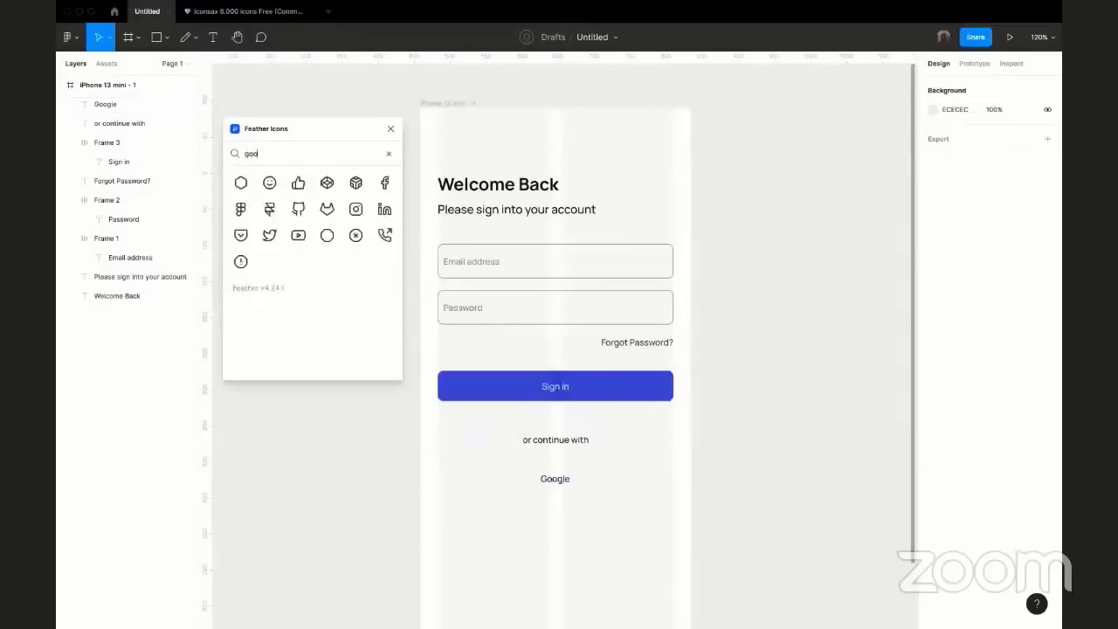
{"action": "key", "text": "BackSpace"}
{"action": "key", "text": "BackSpace"}
{"action": "key", "text": "BackSpace"}
{"action": "scroll", "coordinate": [287, 248], "scroll_direction": "down", "scroll_amount": 10}
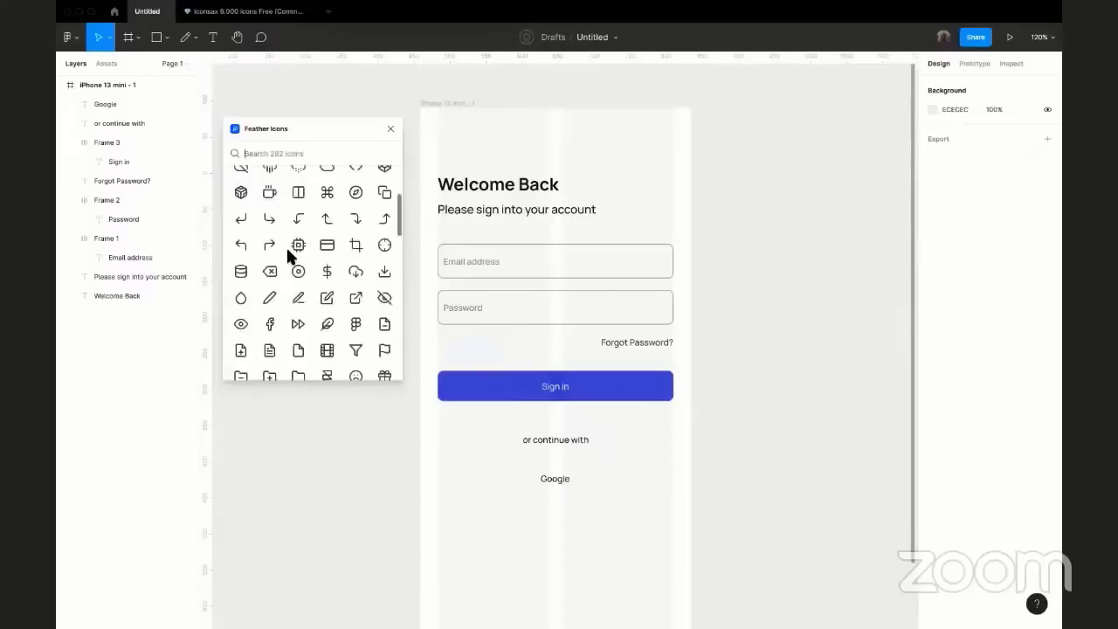
{"action": "scroll", "coordinate": [289, 249], "scroll_direction": "down", "scroll_amount": 10}
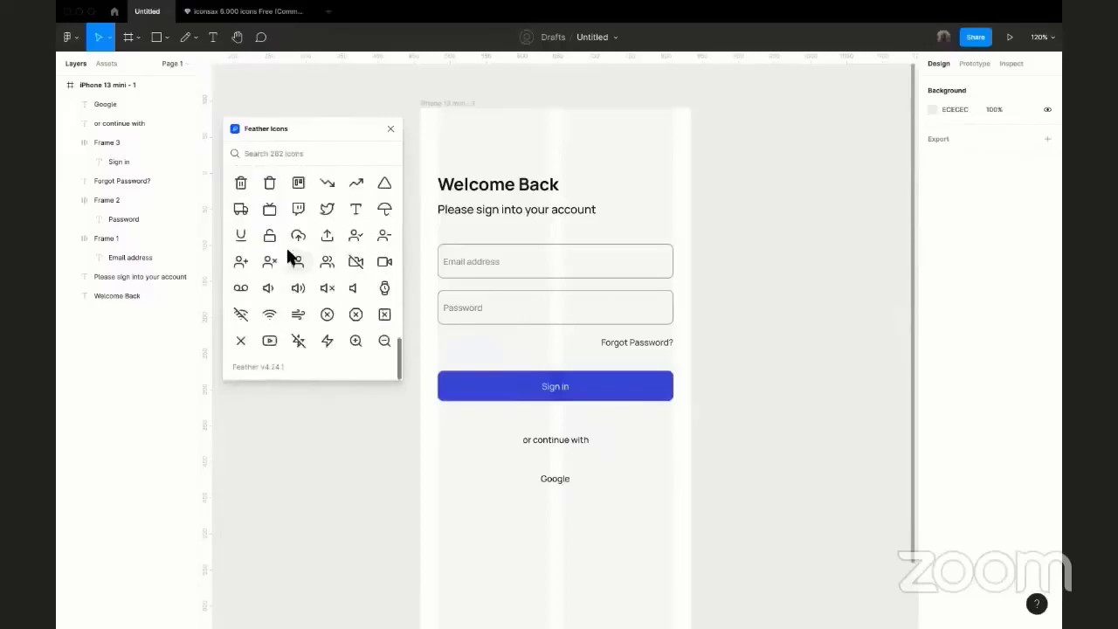
{"action": "left_click", "coordinate": [390, 129]}
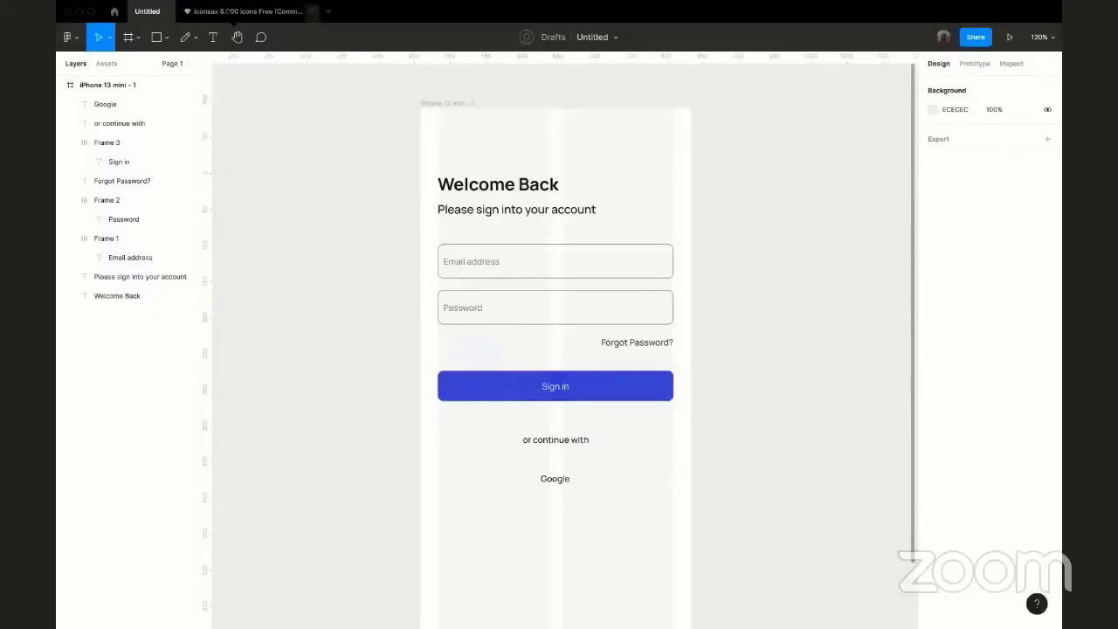
{"action": "left_click", "coordinate": [254, 10]}
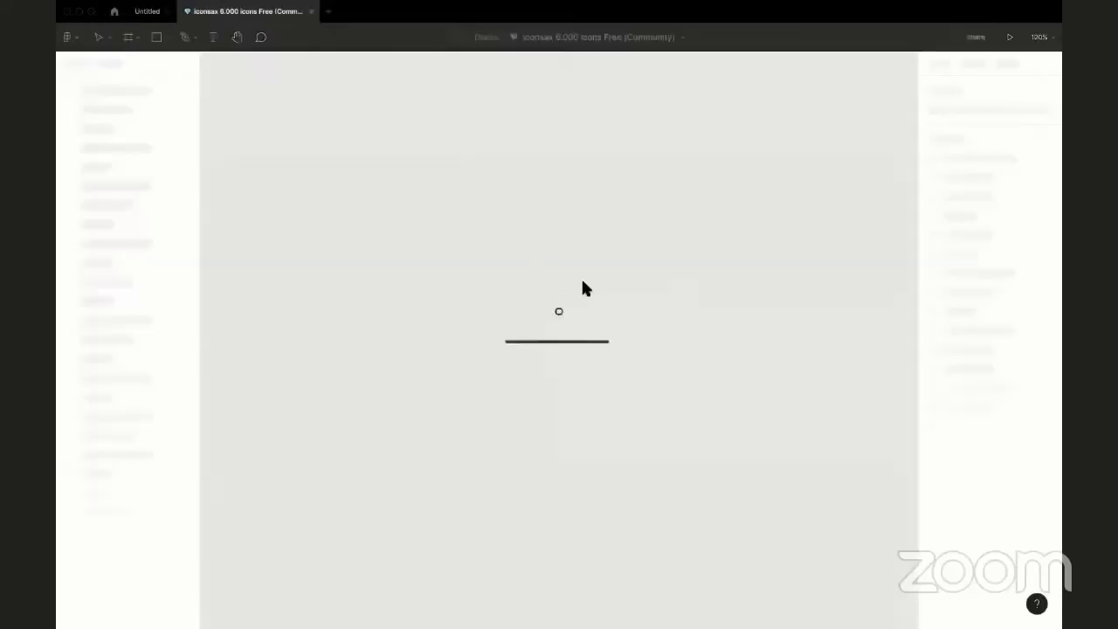
{"action": "left_click", "coordinate": [147, 11]}
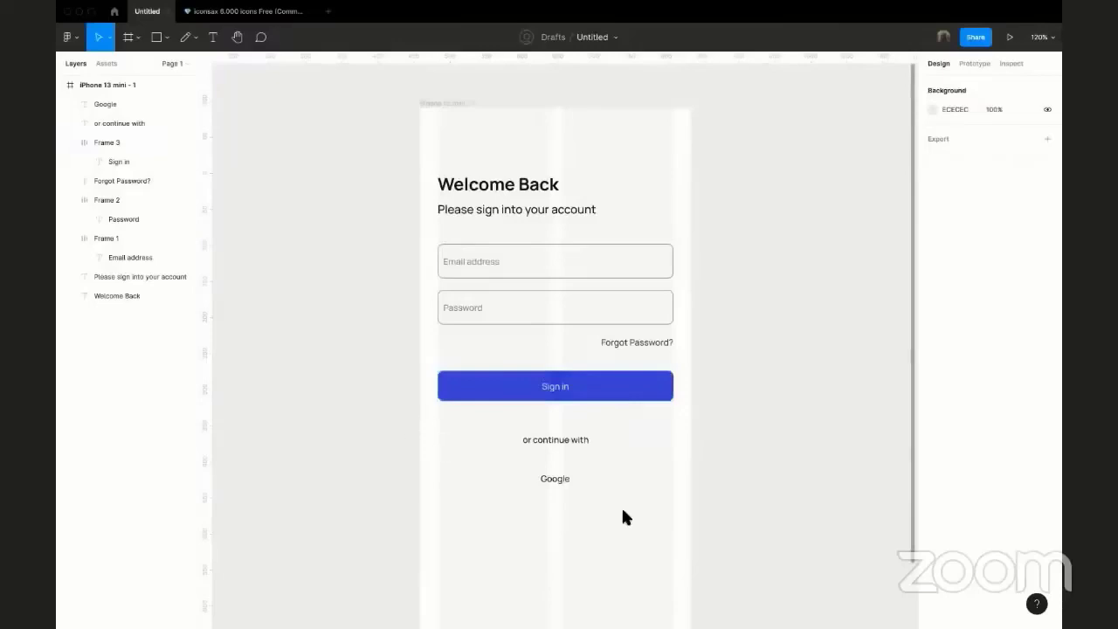
Step: Run Feather Icons again, search for "fac", place the Facebook icon above the Sign in button, and close the plugin
{"action": "right_click", "coordinate": [386, 334]}
{"action": "mouse_move", "coordinate": [407, 433]}
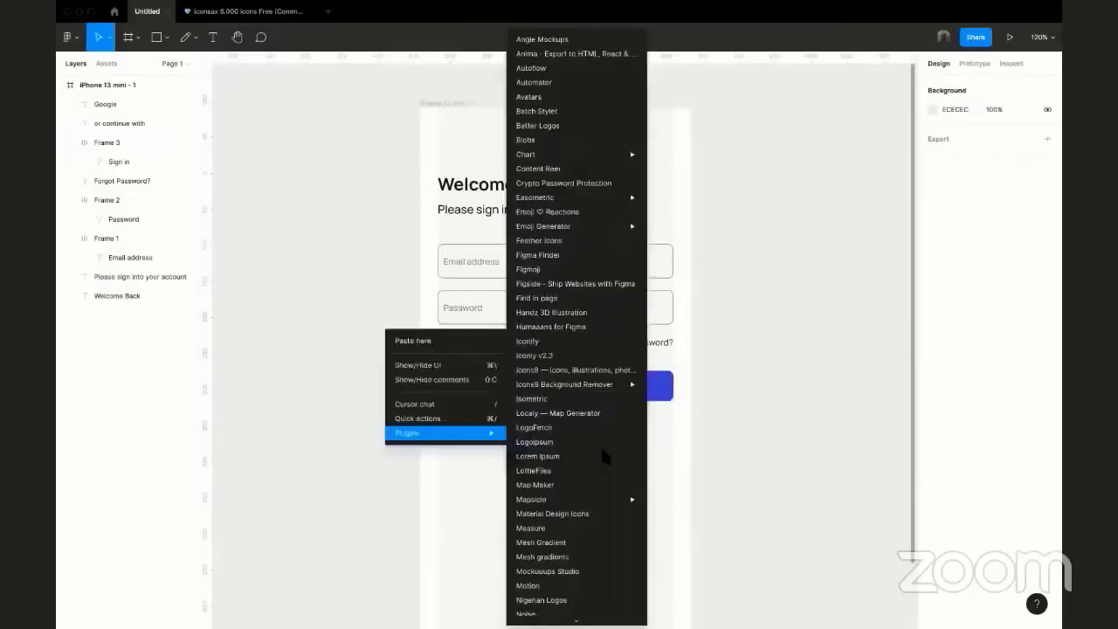
{"action": "left_click", "coordinate": [582, 247]}
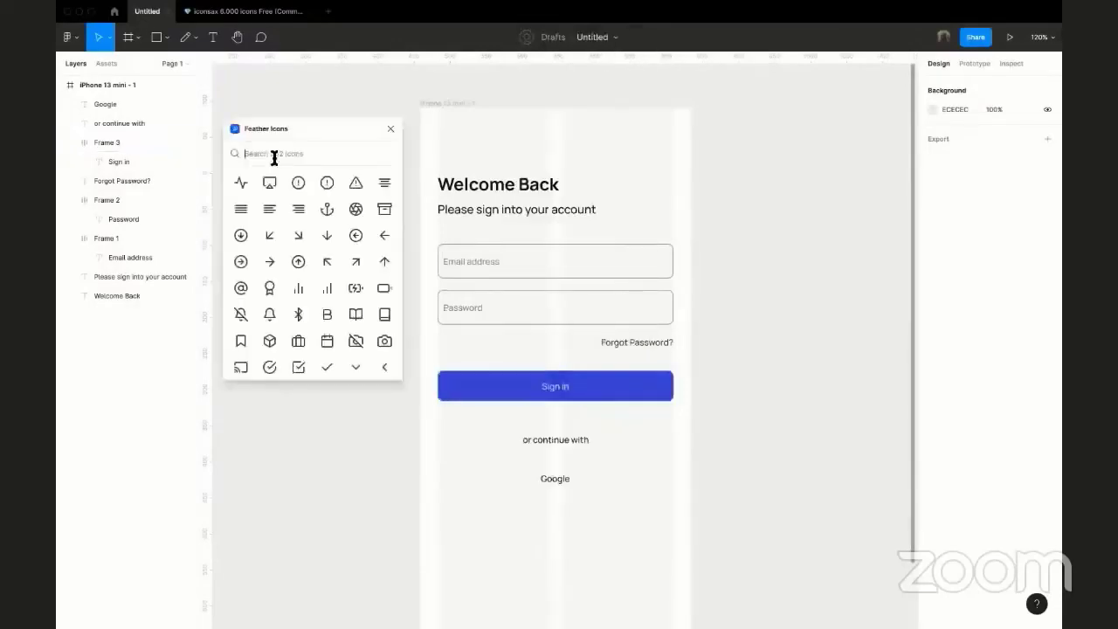
{"action": "type", "text": "fac"}
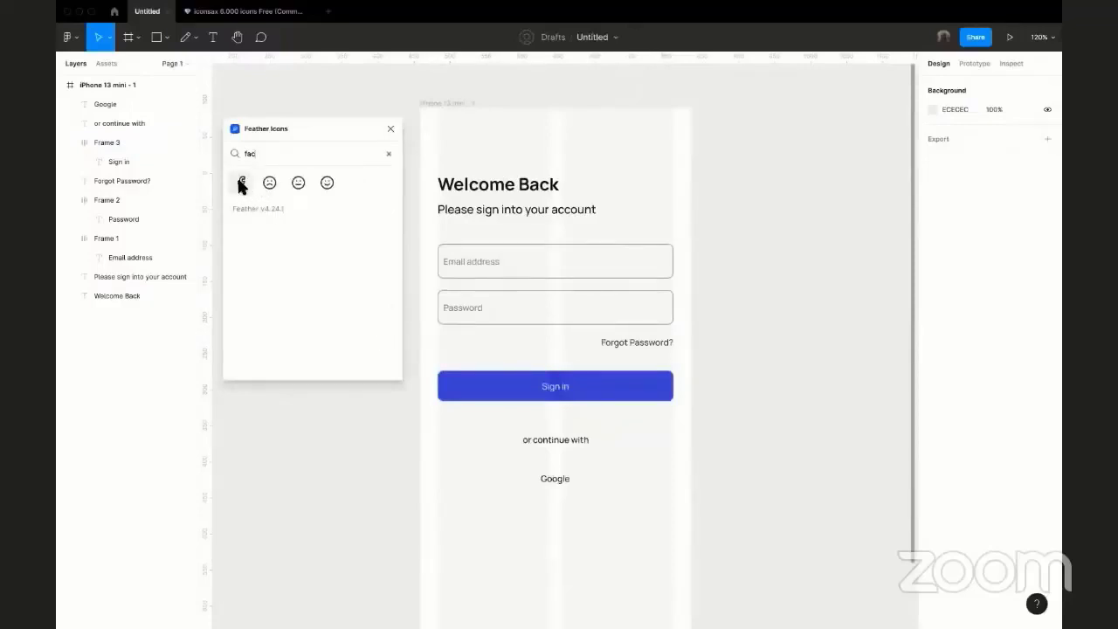
{"action": "left_click_drag", "start_coordinate": [242, 186], "coordinate": [569, 345]}
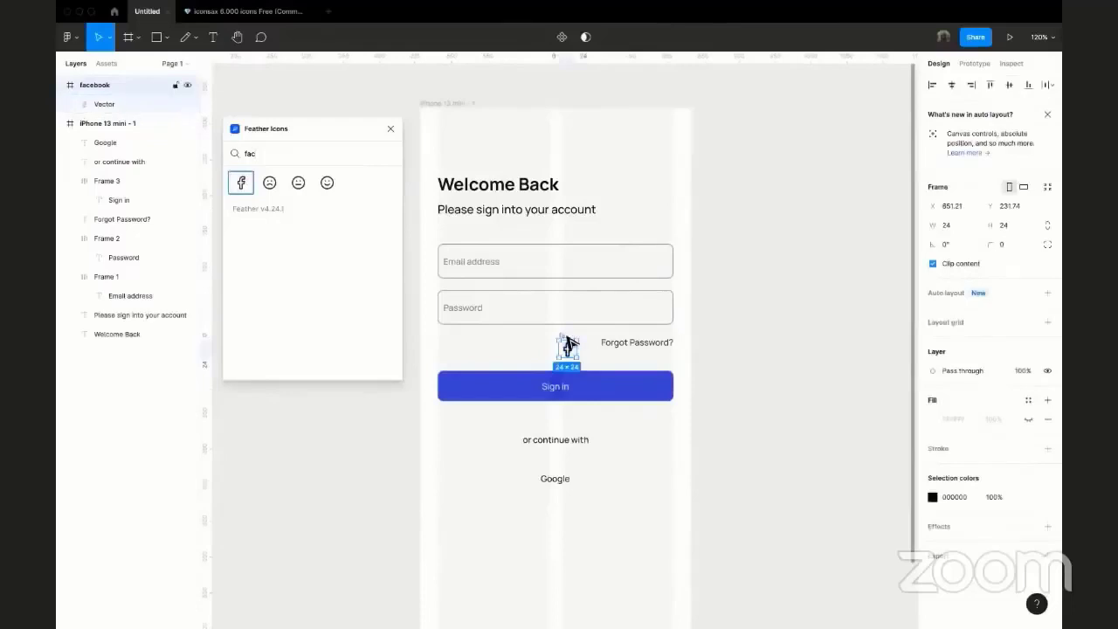
{"action": "scroll", "coordinate": [591, 338], "scroll_direction": "up", "scroll_amount": 5}
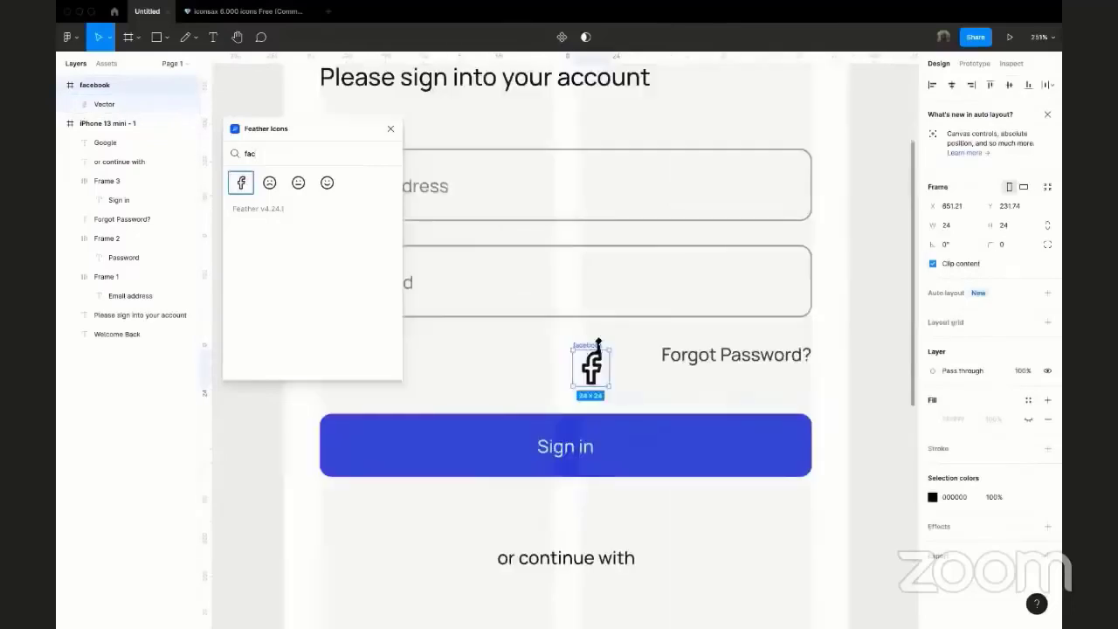
{"action": "left_click", "coordinate": [390, 129]}
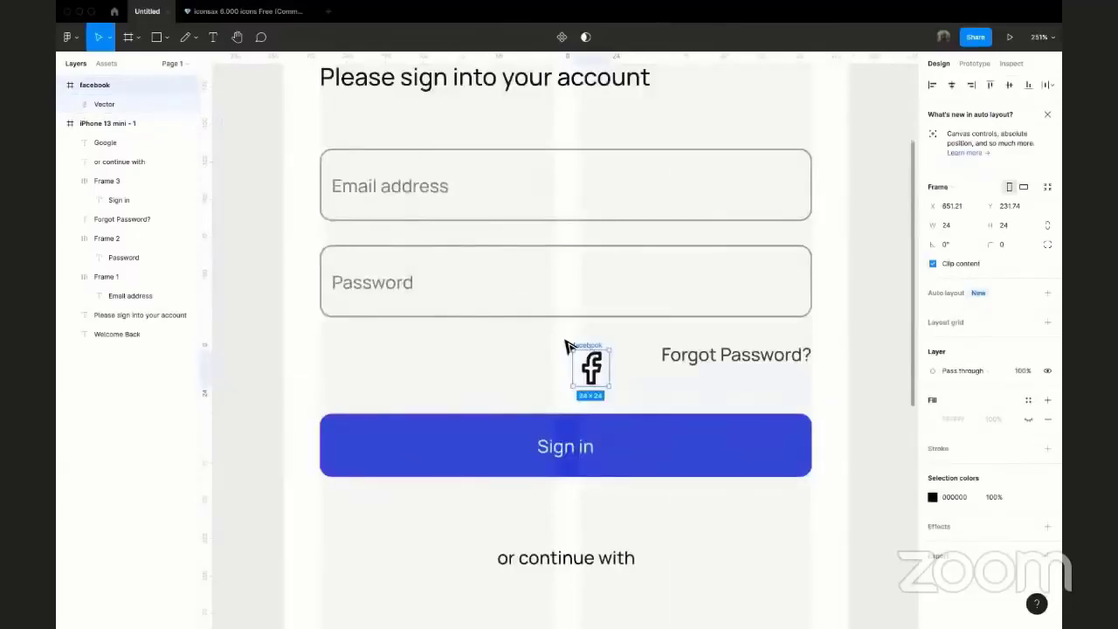
Step: Move the Facebook icon down beside the start of the Google label, under "or continue with"
{"action": "scroll", "coordinate": [569, 339], "scroll_direction": "down", "scroll_amount": 4}
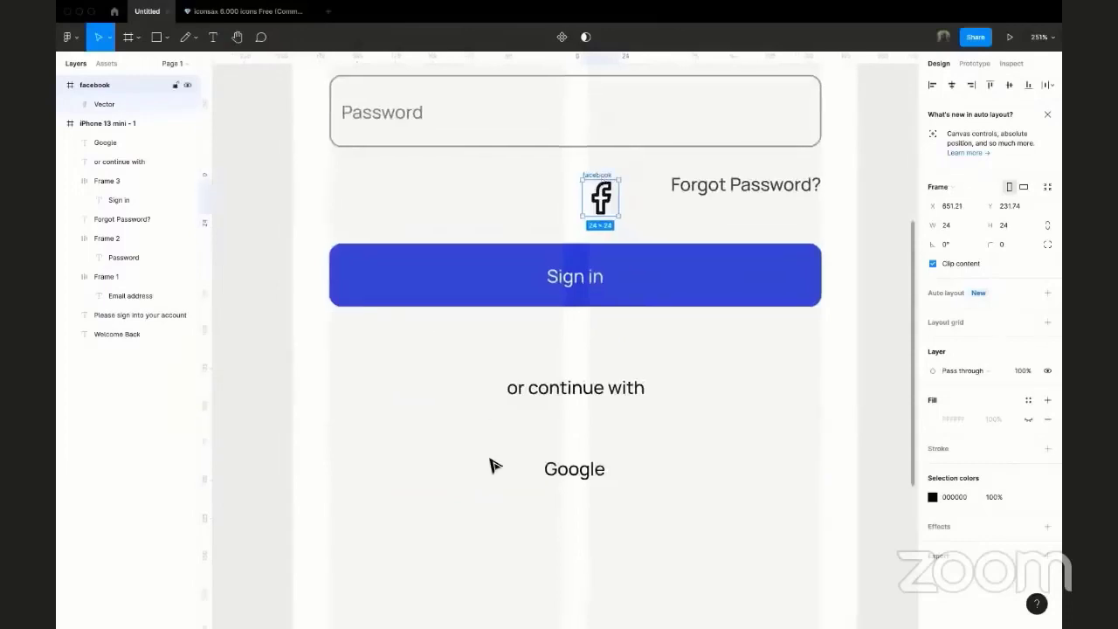
{"action": "left_click_drag", "start_coordinate": [492, 465], "coordinate": [511, 449]}
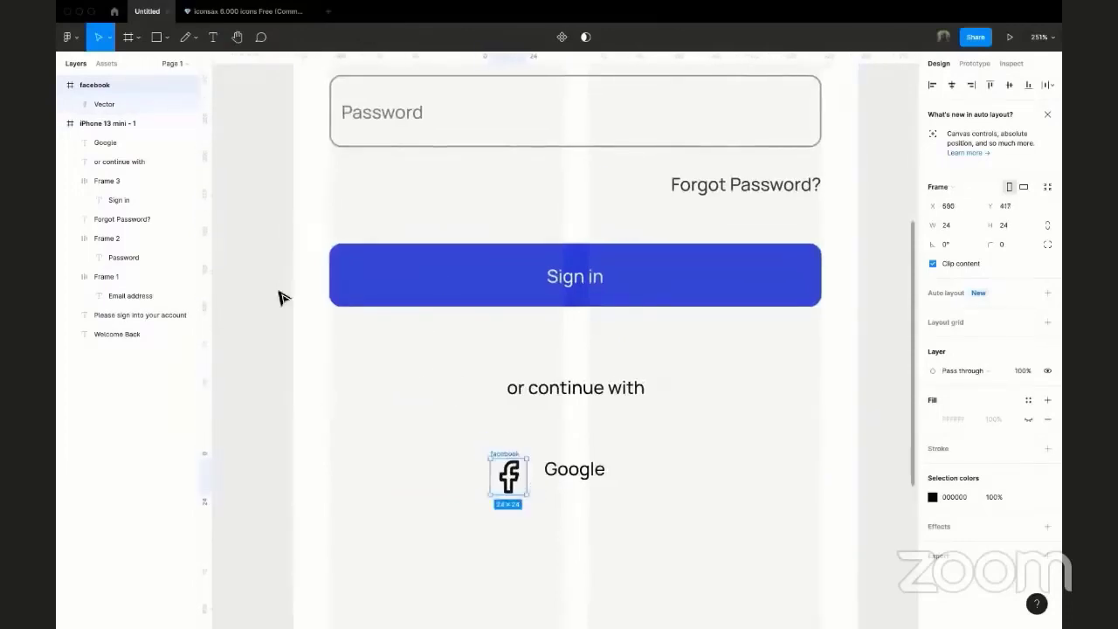
{"action": "scroll", "coordinate": [419, 371], "scroll_direction": "down", "scroll_amount": 5}
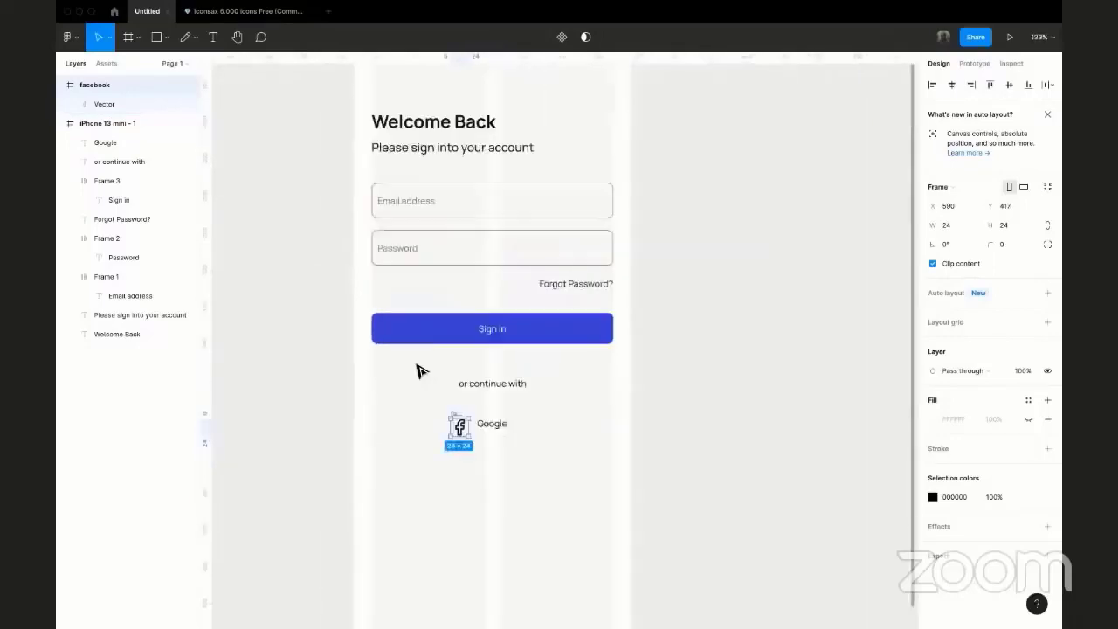
{"action": "scroll", "coordinate": [412, 368], "scroll_direction": "up", "scroll_amount": 2}
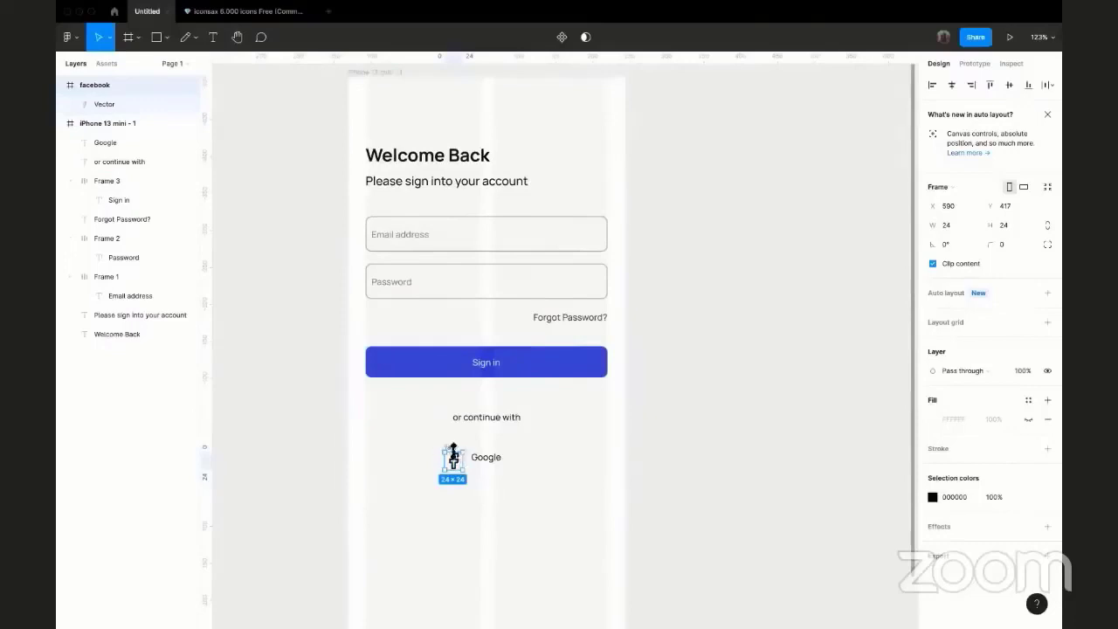
Step: Nest the facebook icon layer inside the iPhone 13 mini - 1 frame and line the icon up beside the Google label
{"action": "left_click_drag", "start_coordinate": [420, 460], "coordinate": [450, 458]}
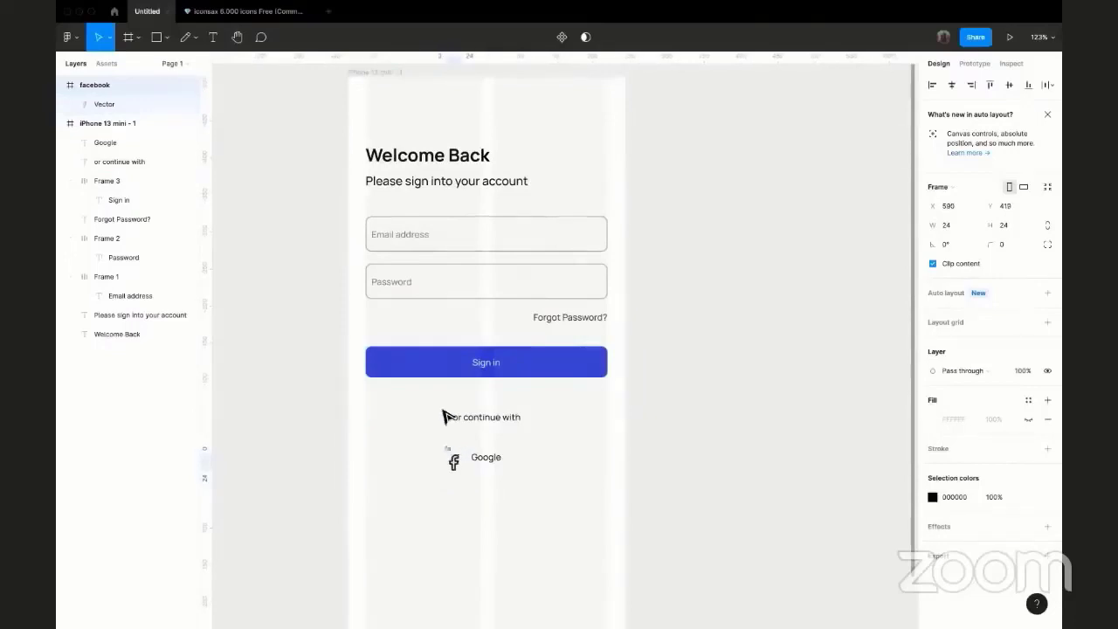
{"action": "left_click", "coordinate": [376, 75]}
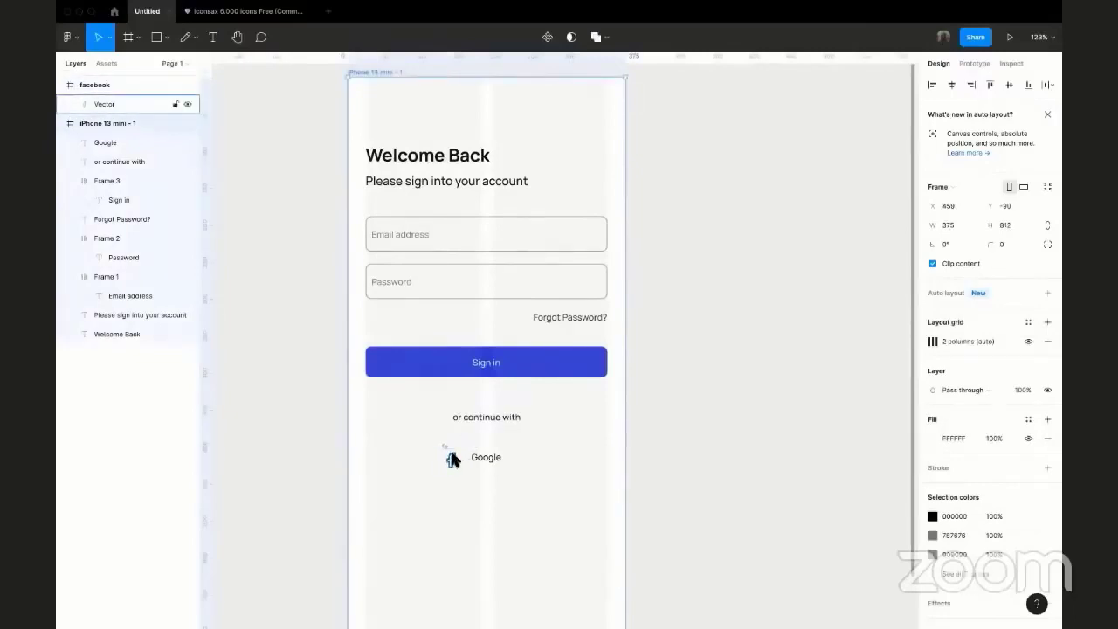
{"action": "left_click", "coordinate": [88, 85]}
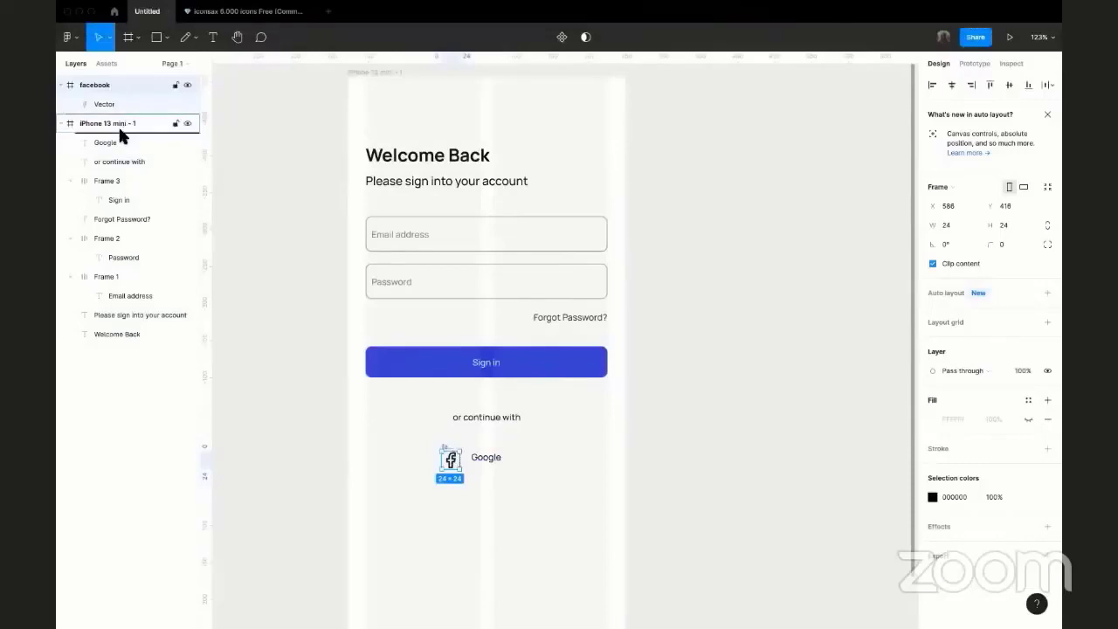
{"action": "left_click_drag", "start_coordinate": [119, 136], "coordinate": [132, 149]}
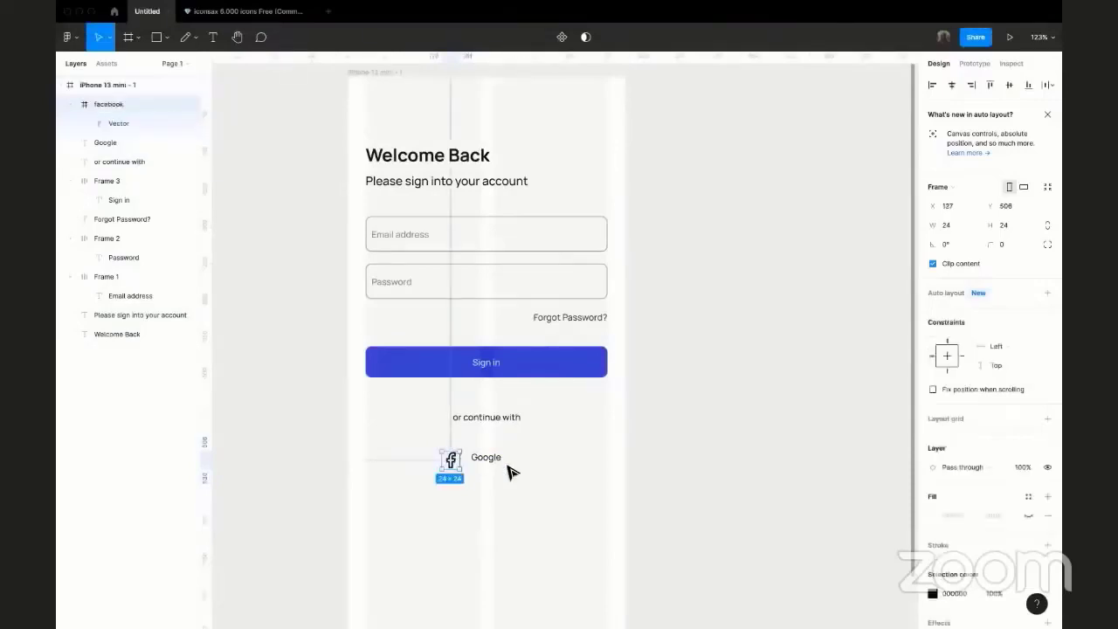
{"action": "scroll", "coordinate": [436, 466], "scroll_direction": "up", "scroll_amount": 5}
{"action": "scroll", "coordinate": [476, 458], "scroll_direction": "down", "scroll_amount": 1}
{"action": "mouse_move", "coordinate": [476, 458]}
{"action": "left_mouse_down"}
{"action": "mouse_move", "coordinate": [476, 447]}
{"action": "mouse_move", "coordinate": [428, 449]}
{"action": "mouse_move", "coordinate": [477, 445]}
{"action": "left_mouse_up"}
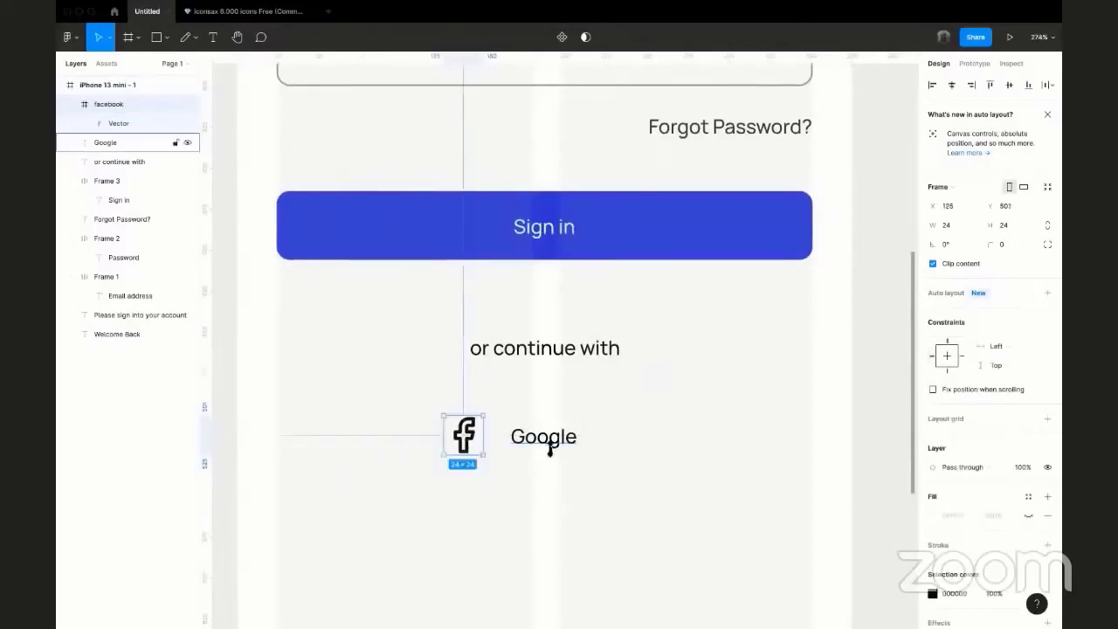
Step: Replace the Google label's text with "Facebook"
{"action": "left_click", "coordinate": [549, 446]}
{"action": "key", "text": "Return"}
{"action": "type", "text": "Face"}
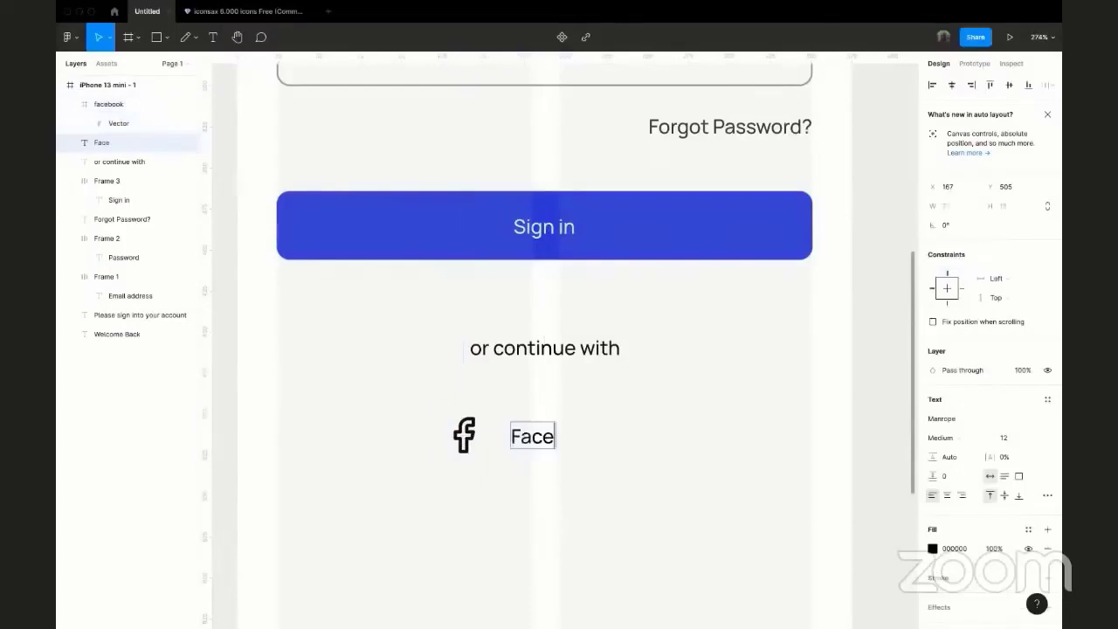
{"action": "type", "text": "book"}
{"action": "key", "text": "Escape"}
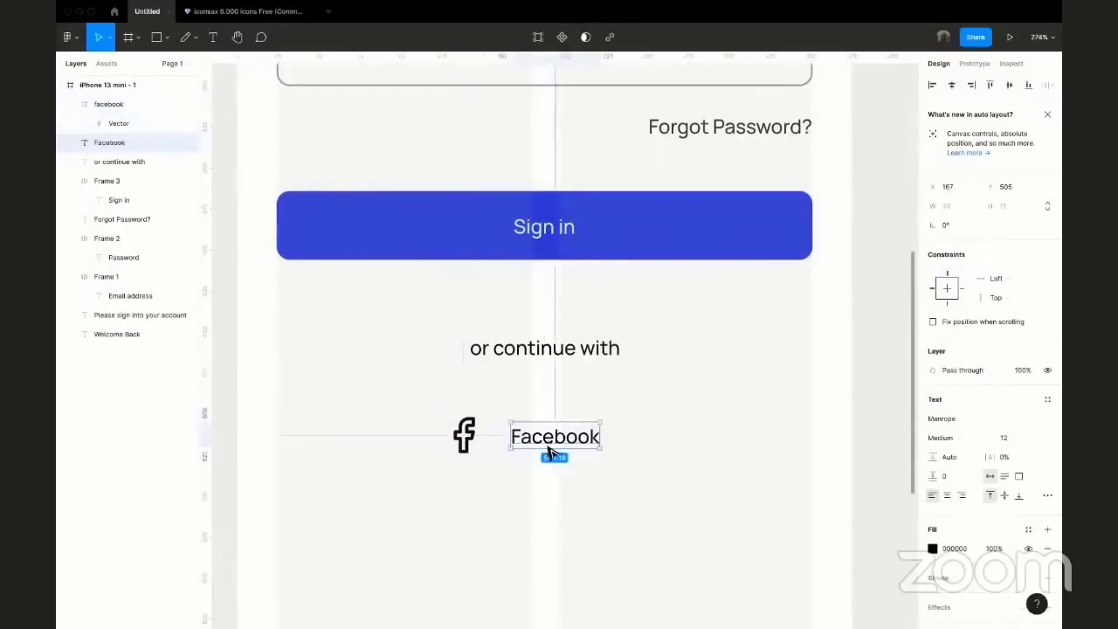
Step: Thin the Facebook icon vector's stroke, trying a width of 0.5 and settling on 1
{"action": "left_click", "coordinate": [472, 444]}
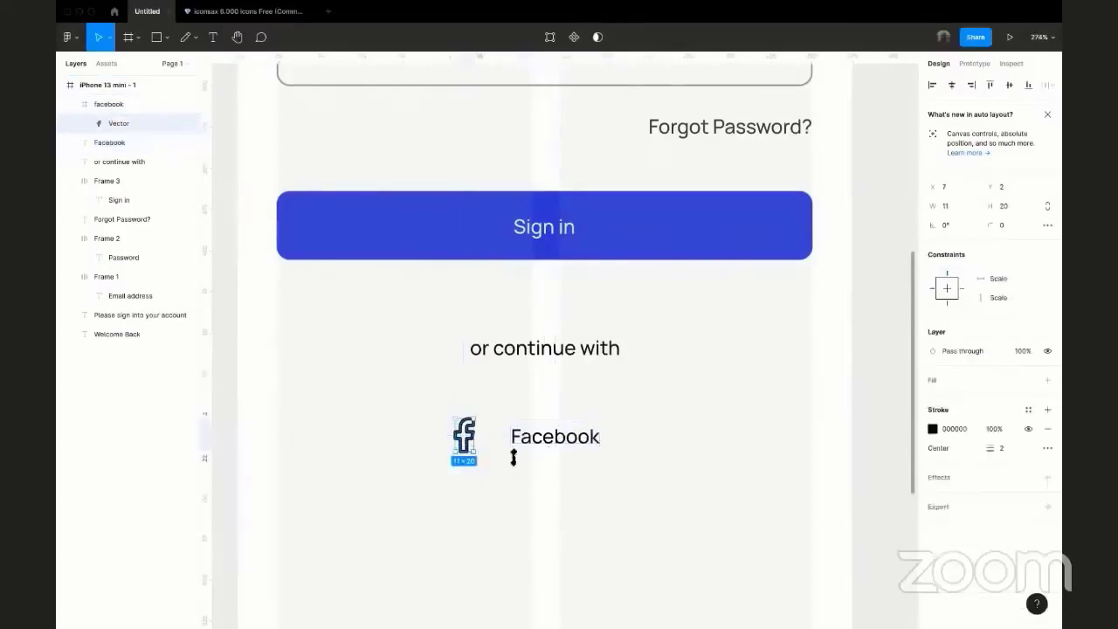
{"action": "scroll", "coordinate": [468, 448], "scroll_direction": "up", "scroll_amount": 5}
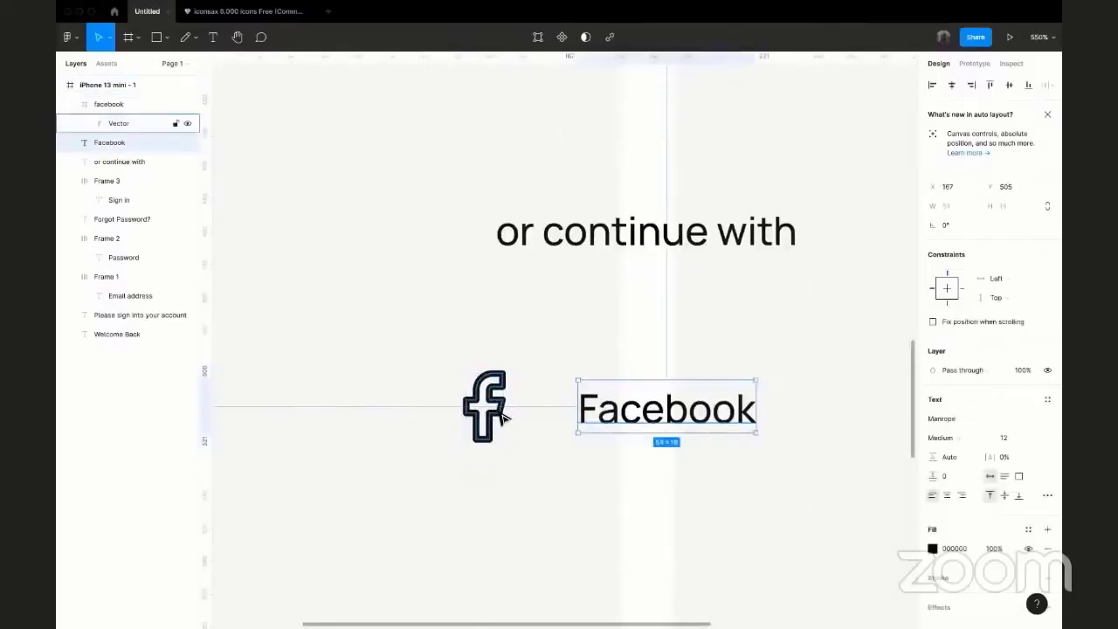
{"action": "left_click", "coordinate": [503, 418]}
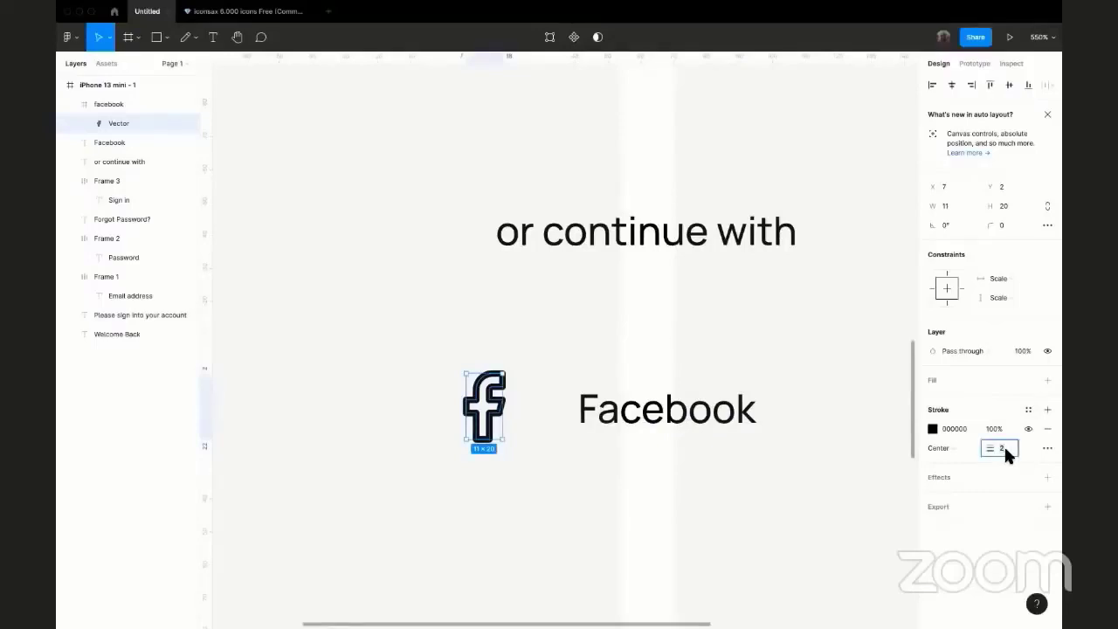
{"action": "type", "text": "0.5"}
{"action": "key", "text": "Return"}
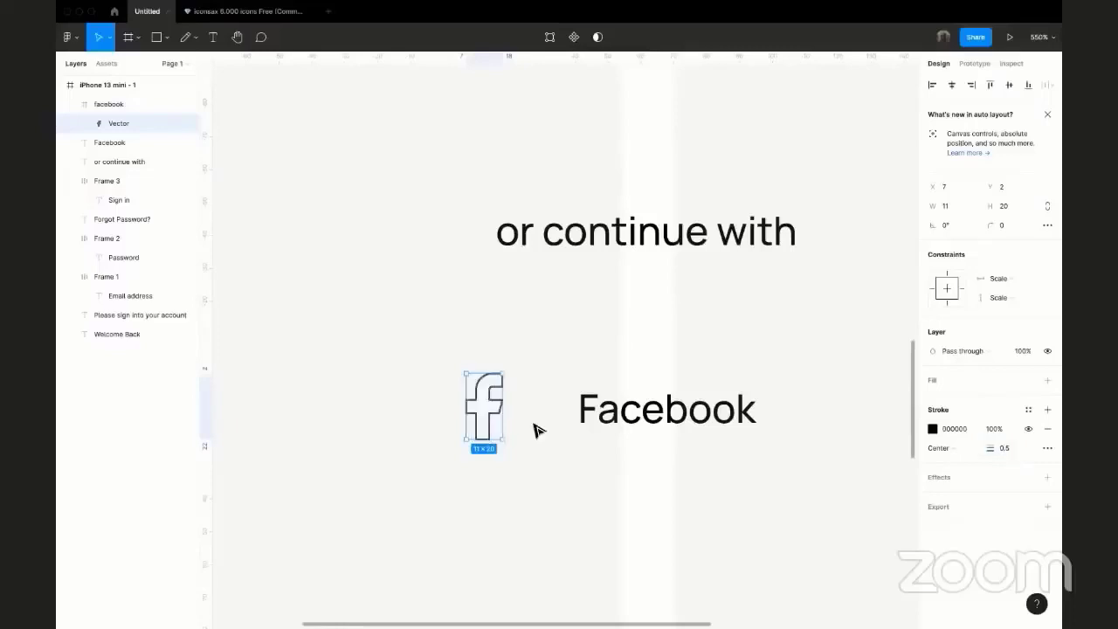
{"action": "left_click", "coordinate": [1002, 447]}
{"action": "type", "text": "1"}
{"action": "key", "text": "Return"}
Step: Recolour the Facebook icon's stroke to dark grey 1F1F1F after trying red and blue shades
{"action": "left_click", "coordinate": [932, 428]}
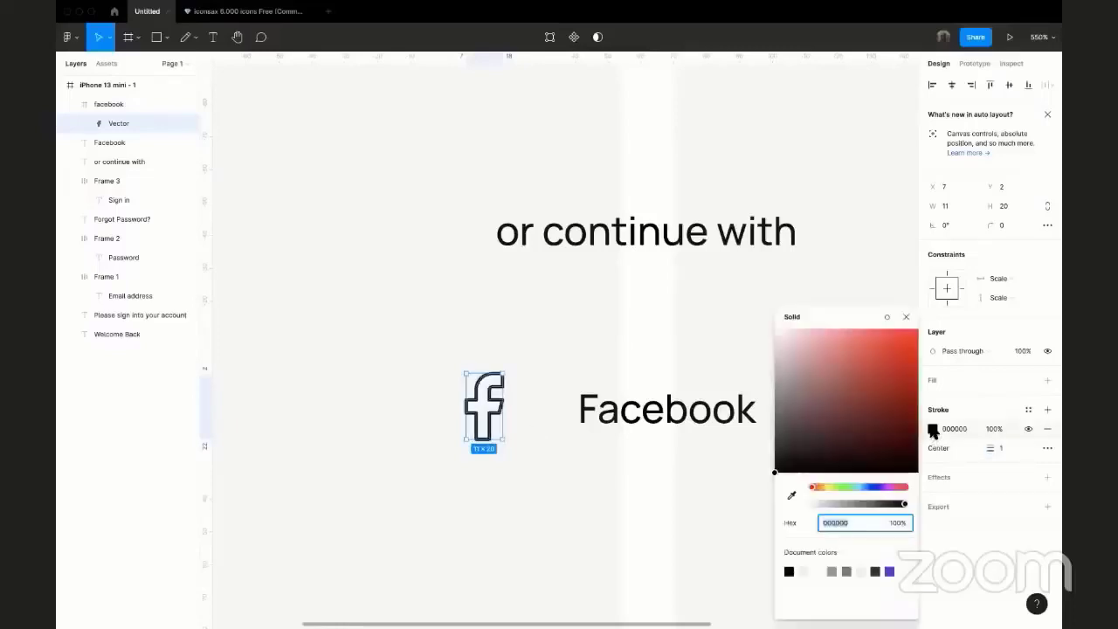
{"action": "mouse_move", "coordinate": [832, 436]}
{"action": "left_mouse_down"}
{"action": "mouse_move", "coordinate": [787, 408]}
{"action": "mouse_move", "coordinate": [896, 352]}
{"action": "left_mouse_up"}
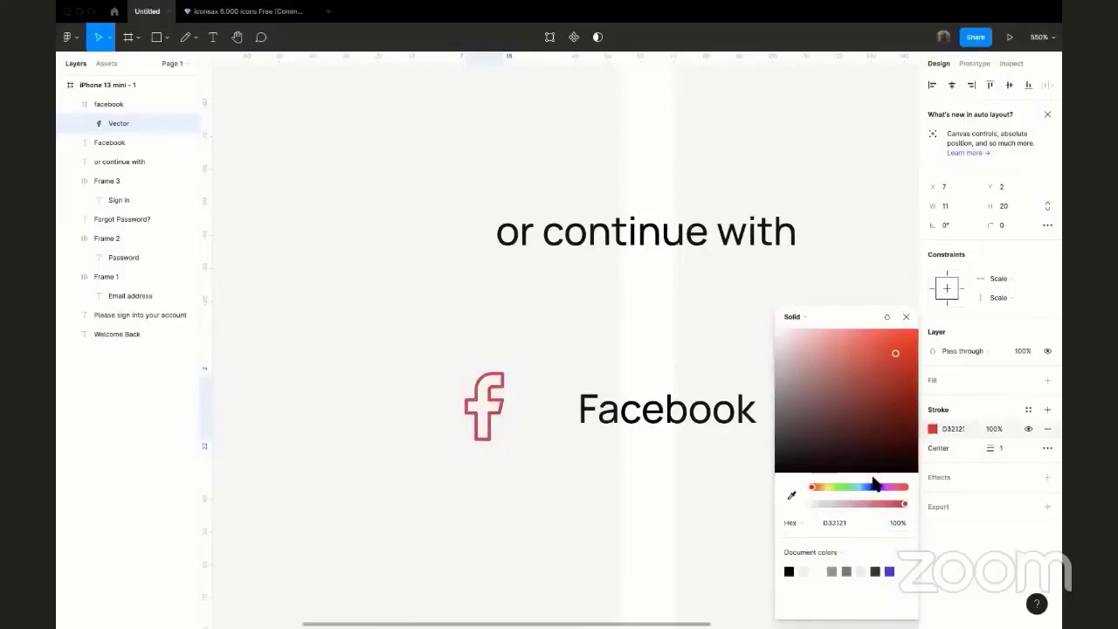
{"action": "left_click", "coordinate": [865, 488]}
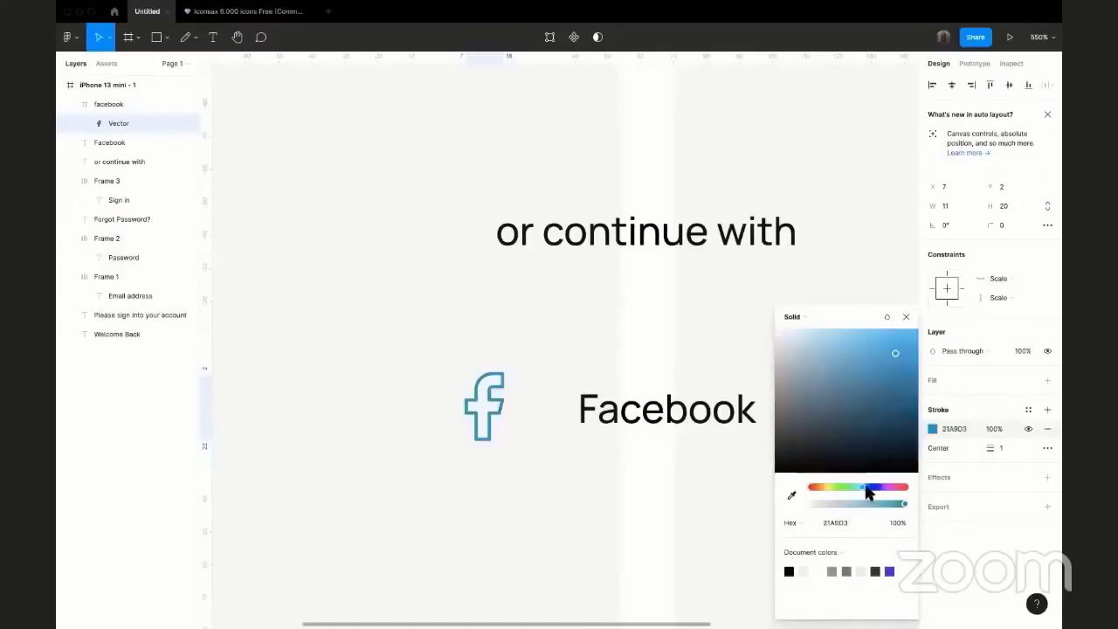
{"action": "left_click_drag", "start_coordinate": [861, 488], "coordinate": [871, 488]}
{"action": "left_click_drag", "start_coordinate": [896, 356], "coordinate": [906, 343]}
{"action": "left_click_drag", "start_coordinate": [797, 458], "coordinate": [775, 454]}
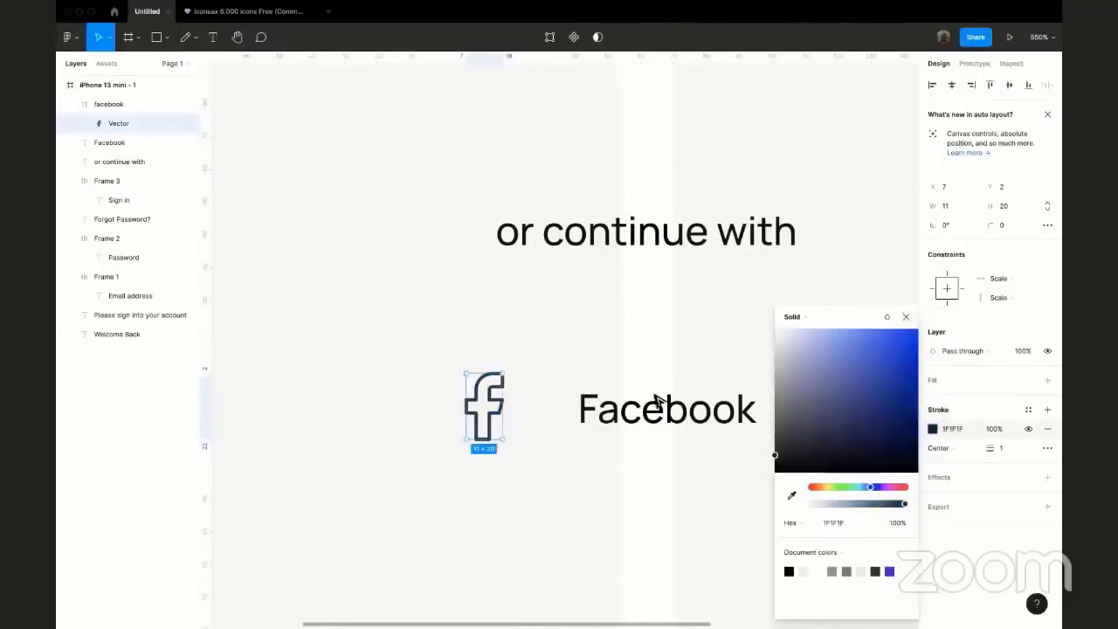
{"action": "key", "text": "Escape"}
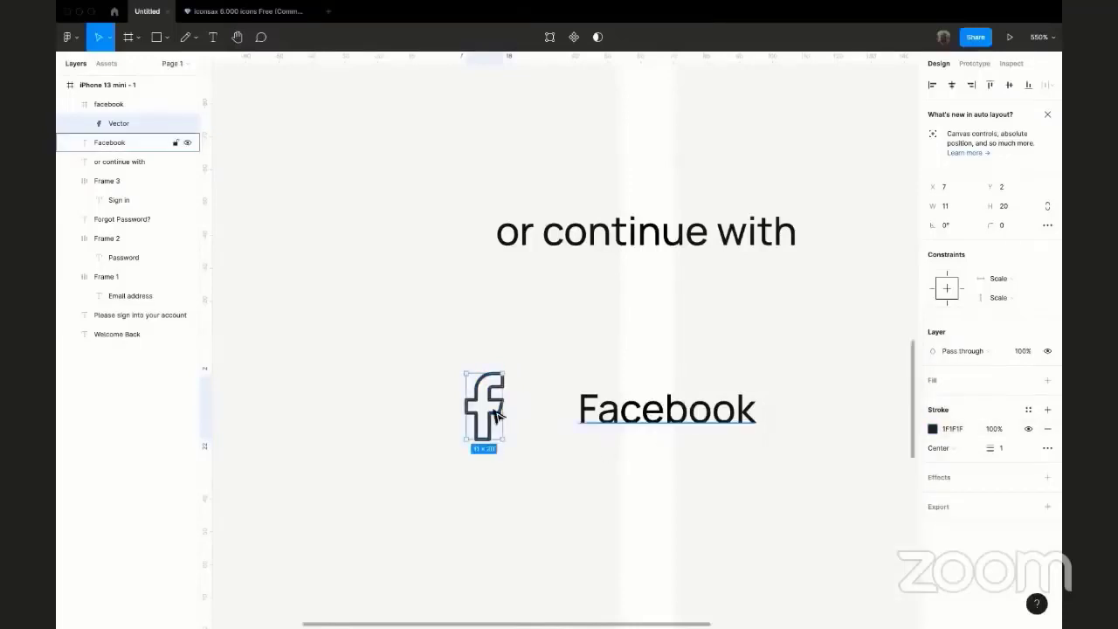
Step: Nudge the Facebook icon to 16 px from its label and centre the pair under "or continue with"
{"action": "left_click", "coordinate": [513, 434]}
{"action": "left_click", "coordinate": [513, 434]}
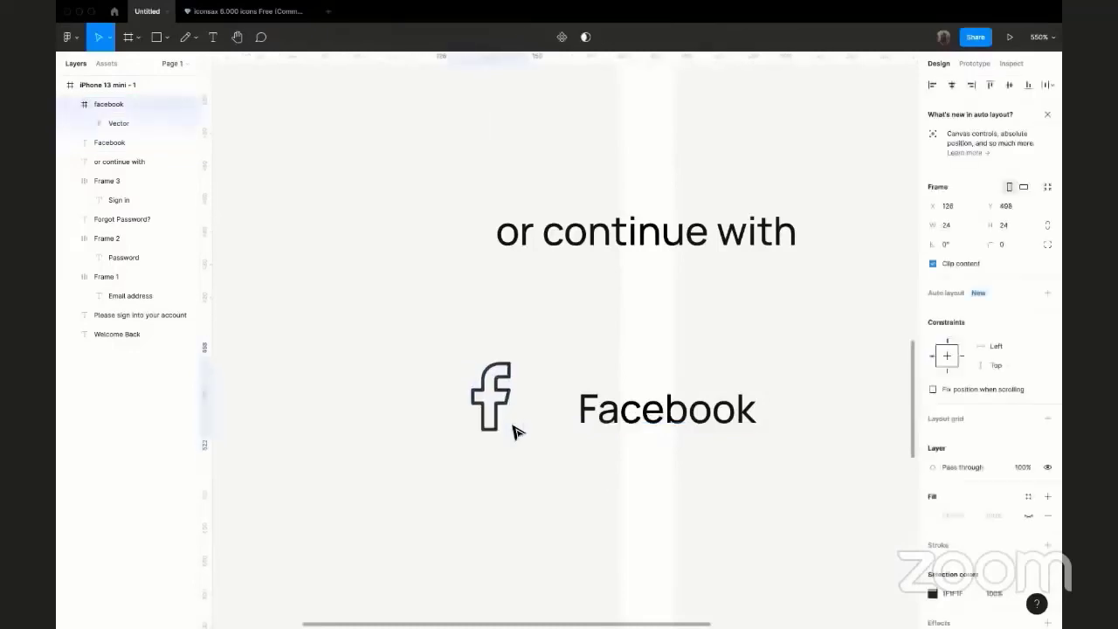
{"action": "left_click", "coordinate": [622, 413], "text": "shift"}
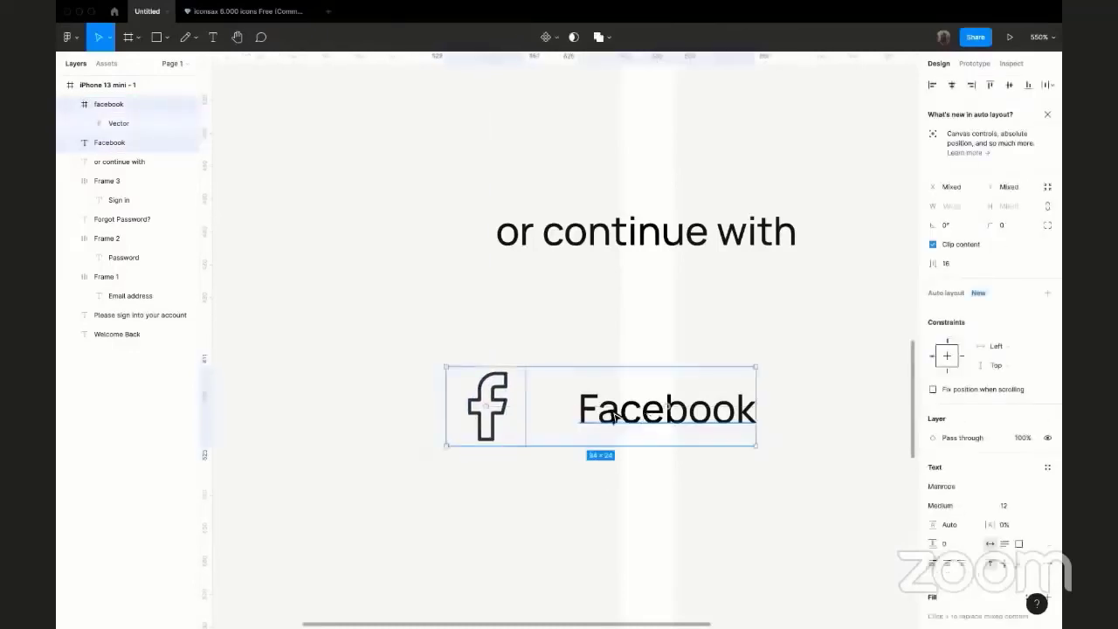
{"action": "scroll", "coordinate": [616, 414], "scroll_direction": "down", "scroll_amount": 3}
{"action": "scroll", "coordinate": [604, 419], "scroll_direction": "down", "scroll_amount": 5}
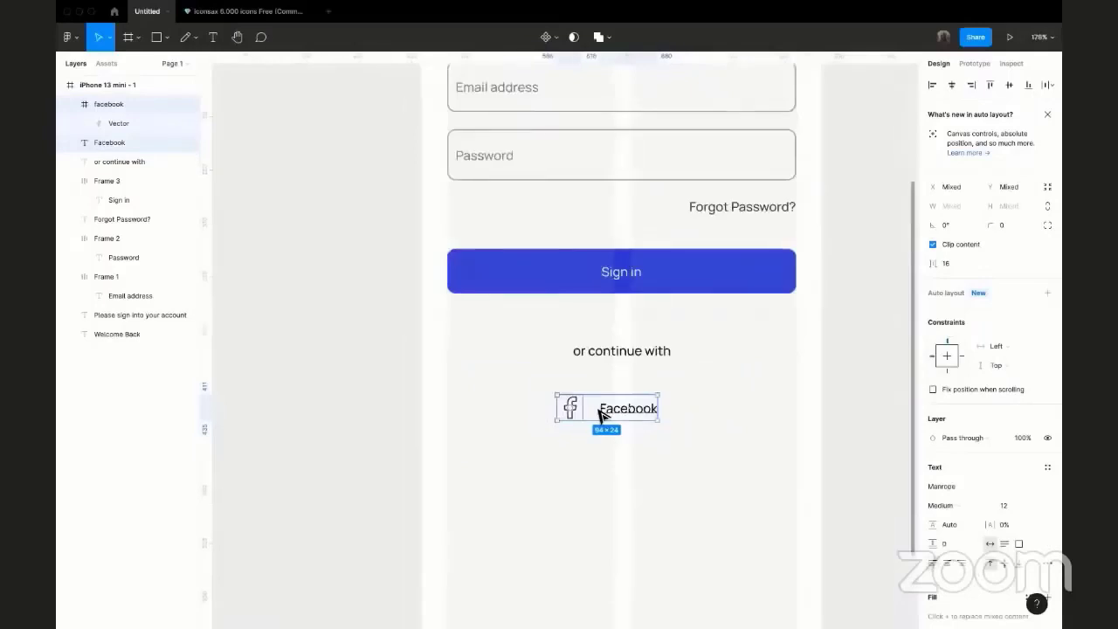
{"action": "left_click_drag", "start_coordinate": [616, 417], "coordinate": [613, 410]}
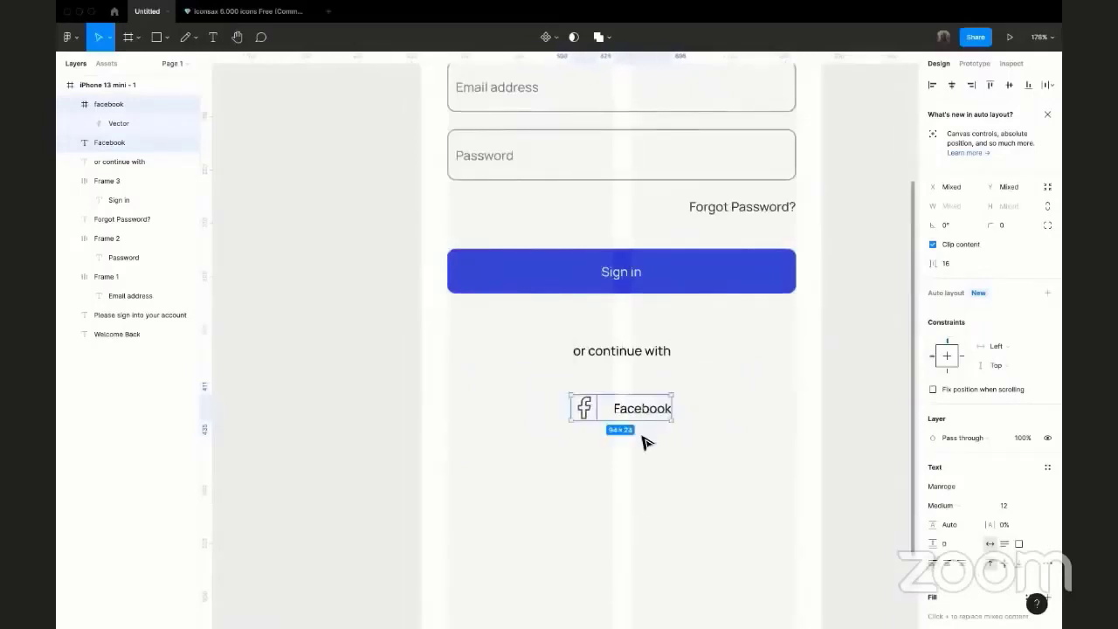
Step: Wrap the Facebook icon and label in an auto layout frame and extend its right edge to the Sign in button's right edge
{"action": "scroll", "coordinate": [627, 470], "scroll_direction": "up", "scroll_amount": 5}
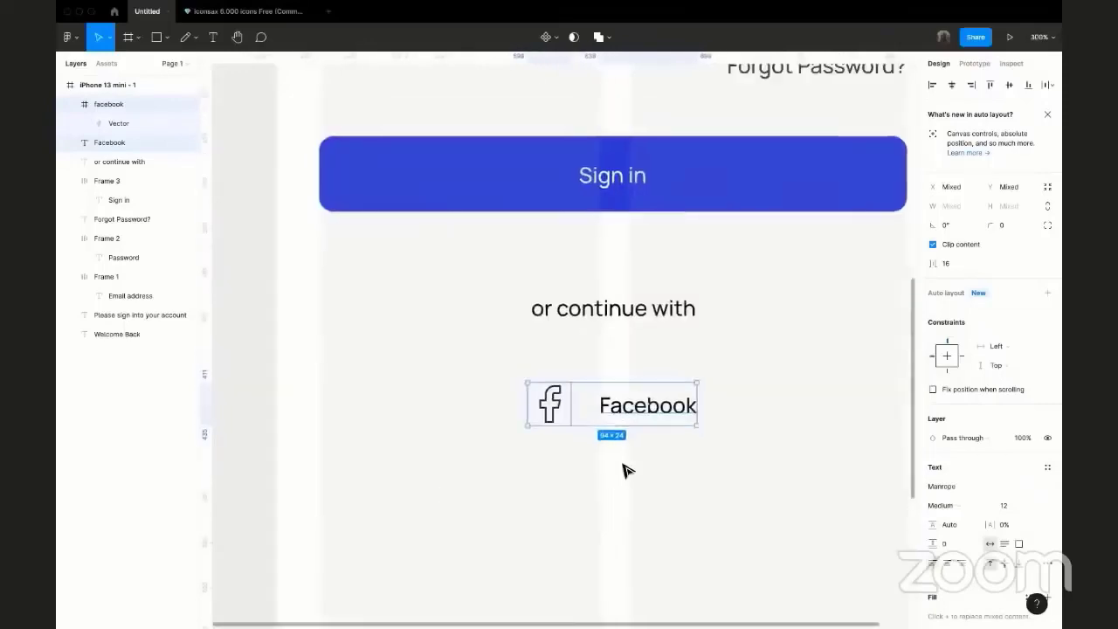
{"action": "scroll", "coordinate": [627, 470], "scroll_direction": "right", "scroll_amount": 1}
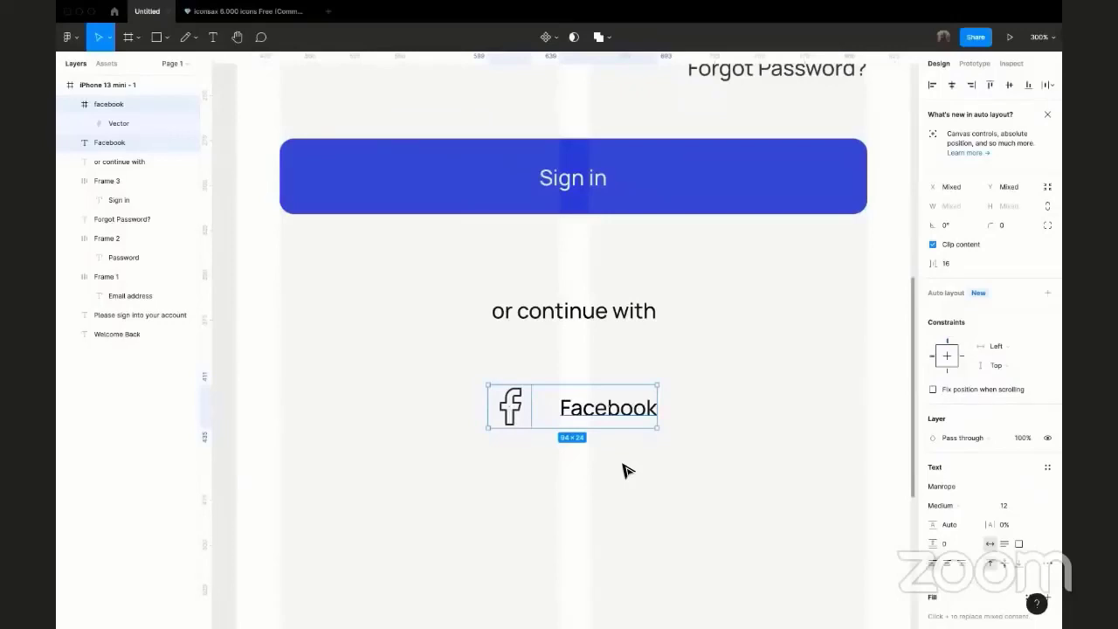
{"action": "scroll", "coordinate": [621, 471], "scroll_direction": "right", "scroll_amount": 2}
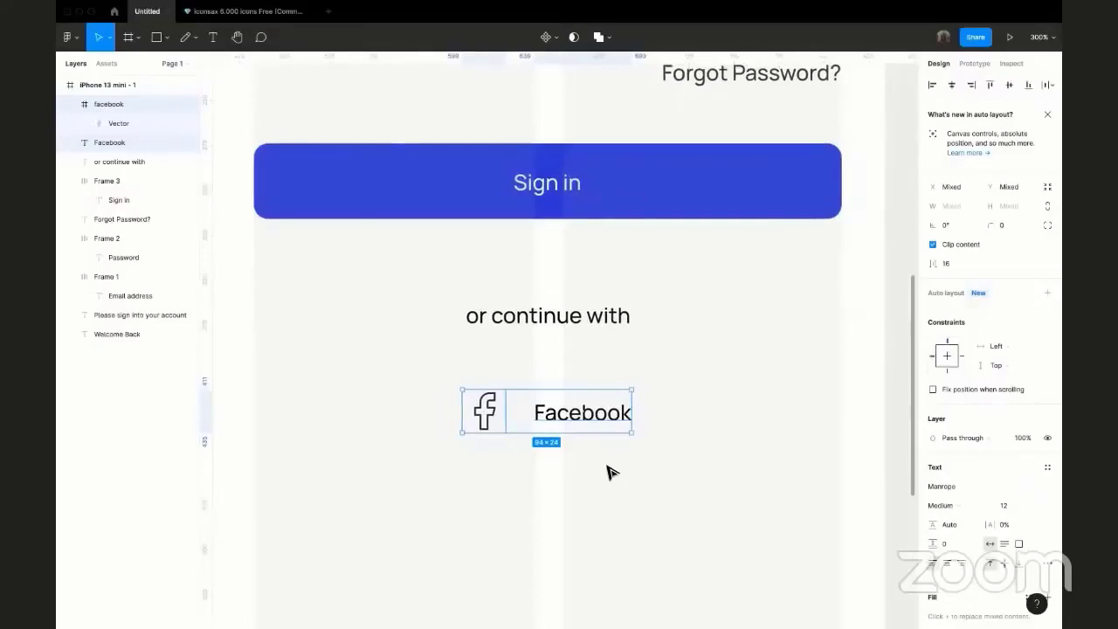
{"action": "key", "text": "shift+a"}
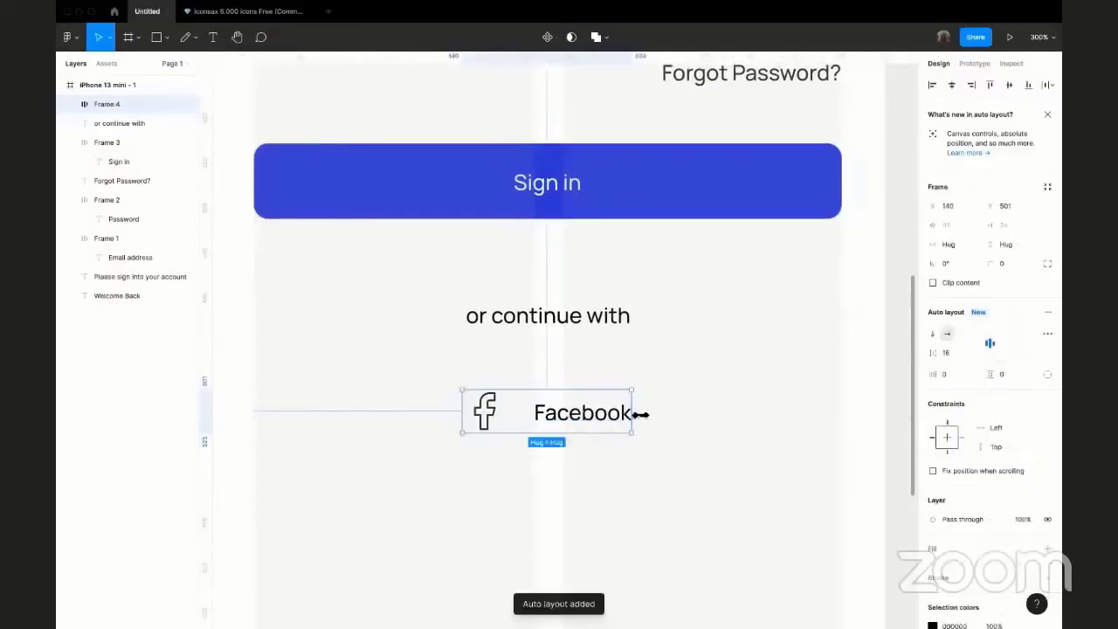
{"action": "left_click_drag", "start_coordinate": [640, 415], "coordinate": [844, 412]}
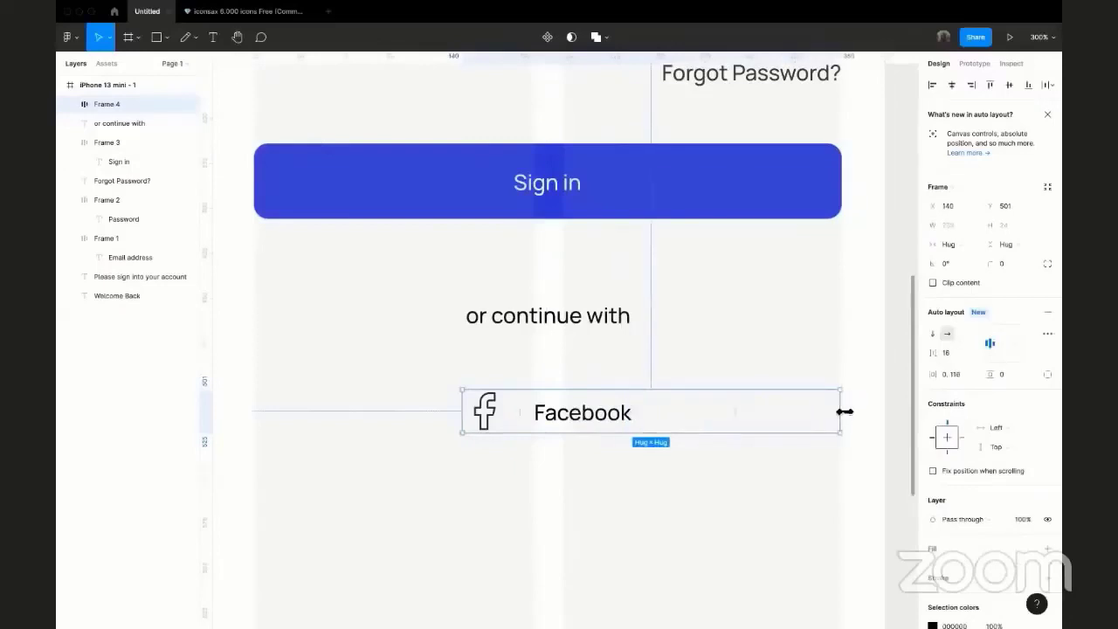
Step: Extend the Facebook auto layout frame's left edge to the Sign in button's left edge at X 24, giving a width of 326
{"action": "scroll", "coordinate": [844, 412], "scroll_direction": "left", "scroll_amount": 3}
{"action": "scroll", "coordinate": [844, 412], "scroll_direction": "down", "scroll_amount": 1}
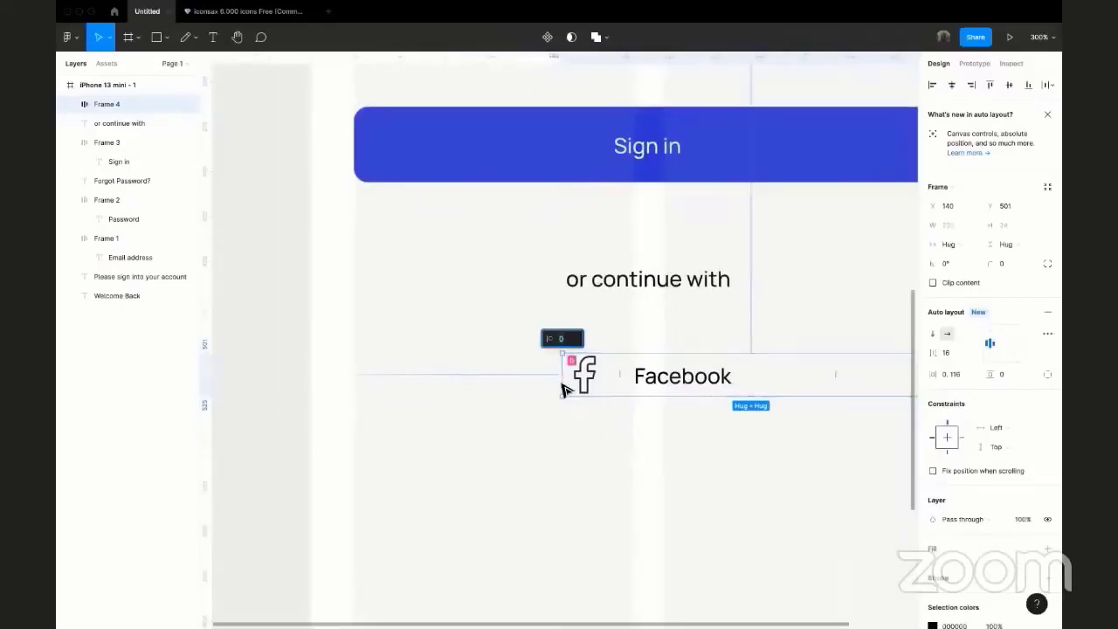
{"action": "key", "text": "Escape"}
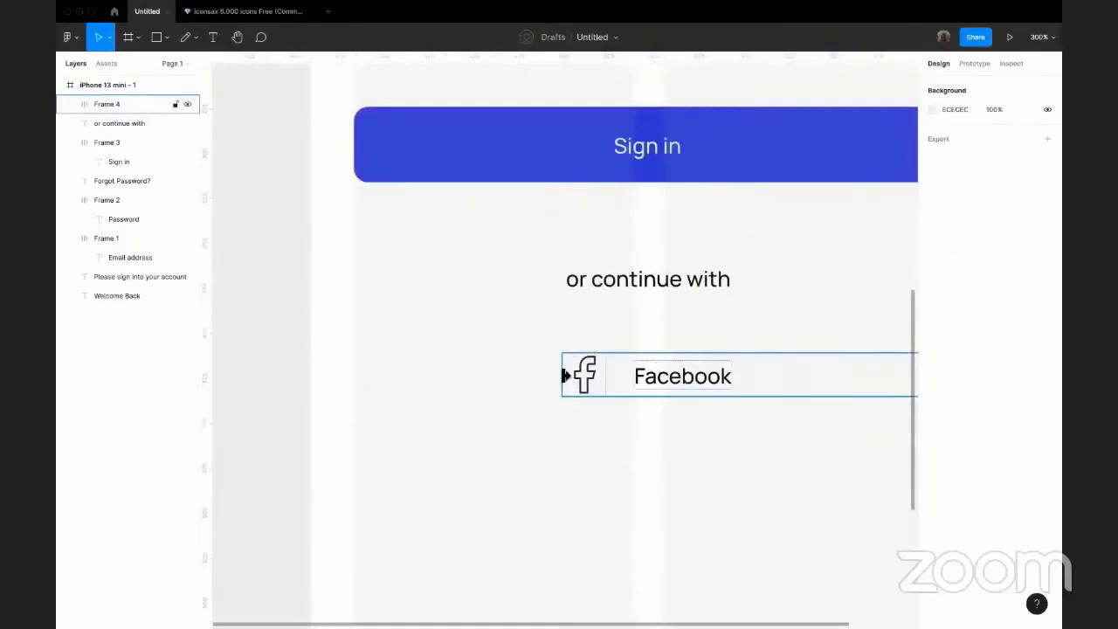
{"action": "left_click", "coordinate": [564, 376]}
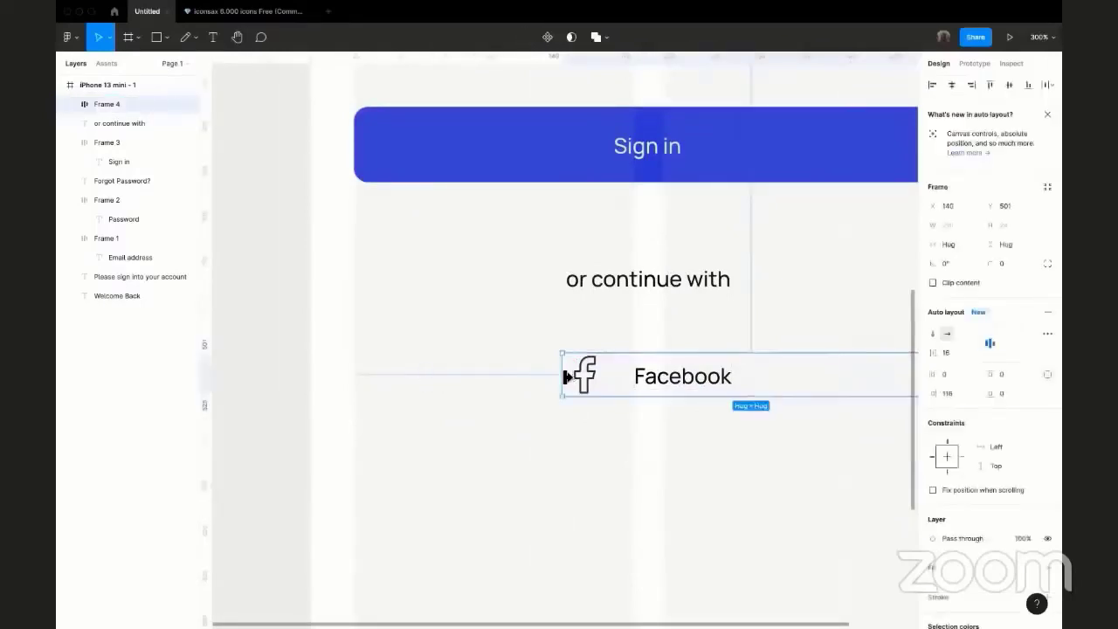
{"action": "key", "text": "Escape"}
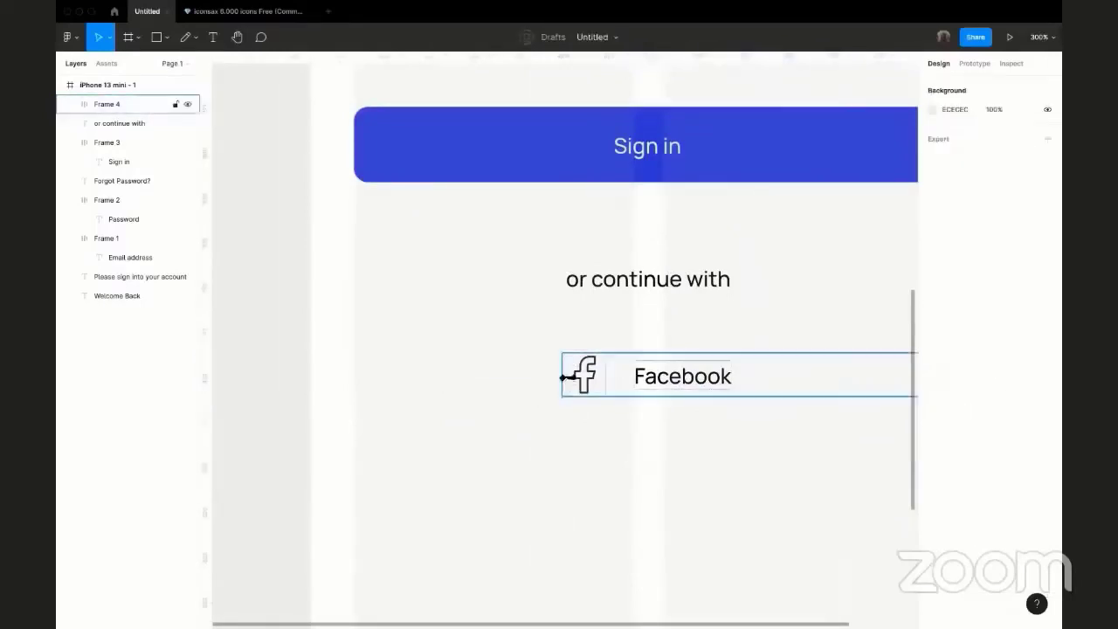
{"action": "left_click", "coordinate": [564, 376]}
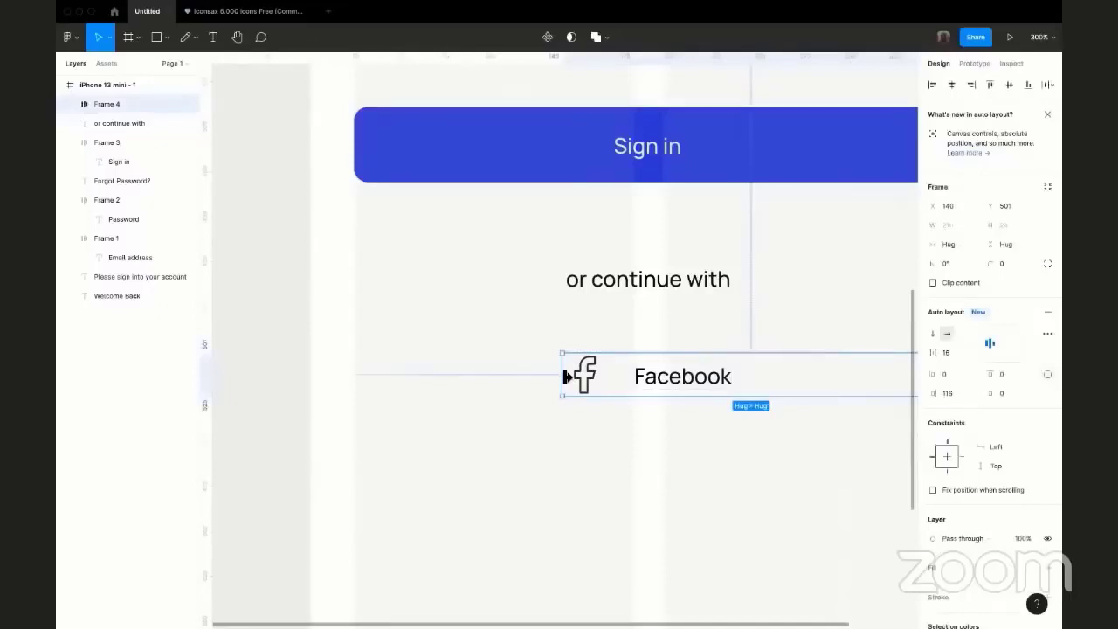
{"action": "left_click_drag", "start_coordinate": [565, 376], "coordinate": [354, 376]}
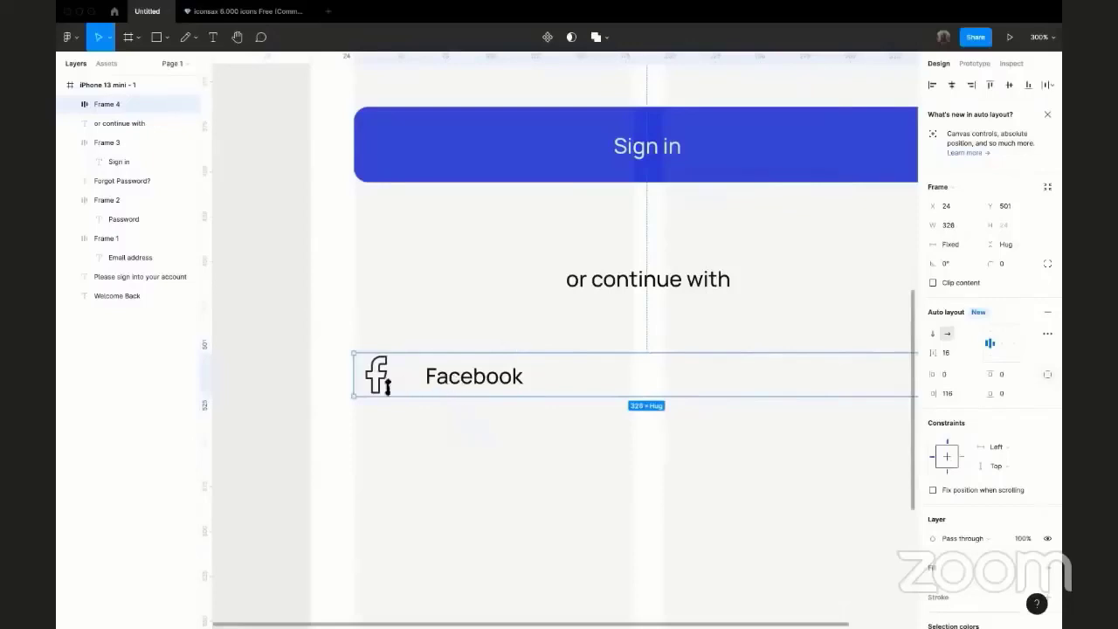
{"action": "left_click_drag", "start_coordinate": [353, 367], "coordinate": [399, 366]}
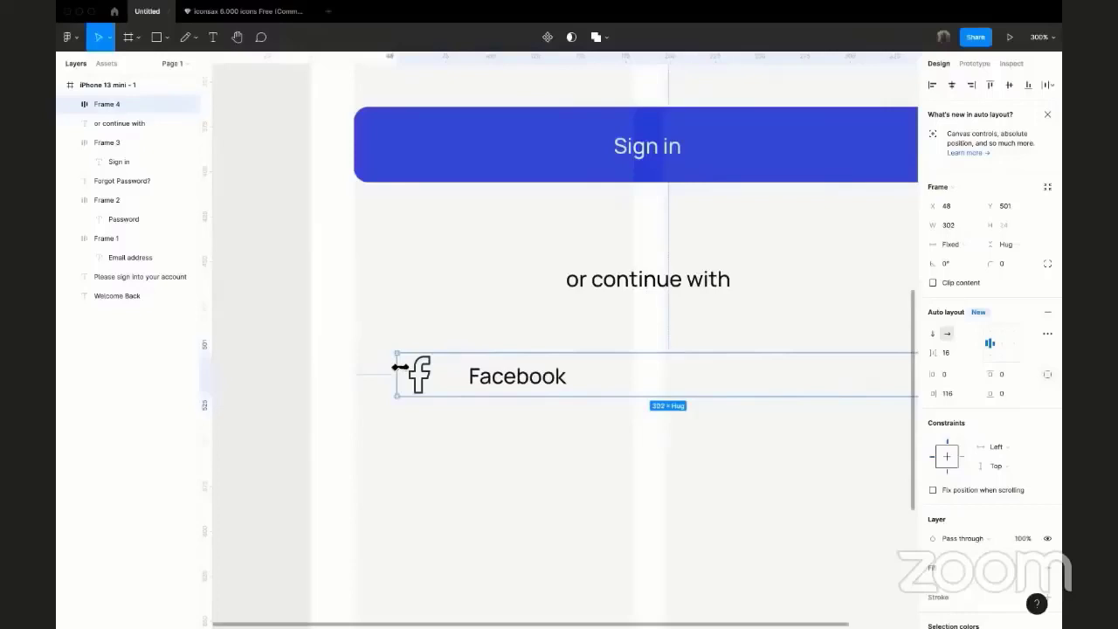
{"action": "left_click_drag", "start_coordinate": [403, 367], "coordinate": [357, 366]}
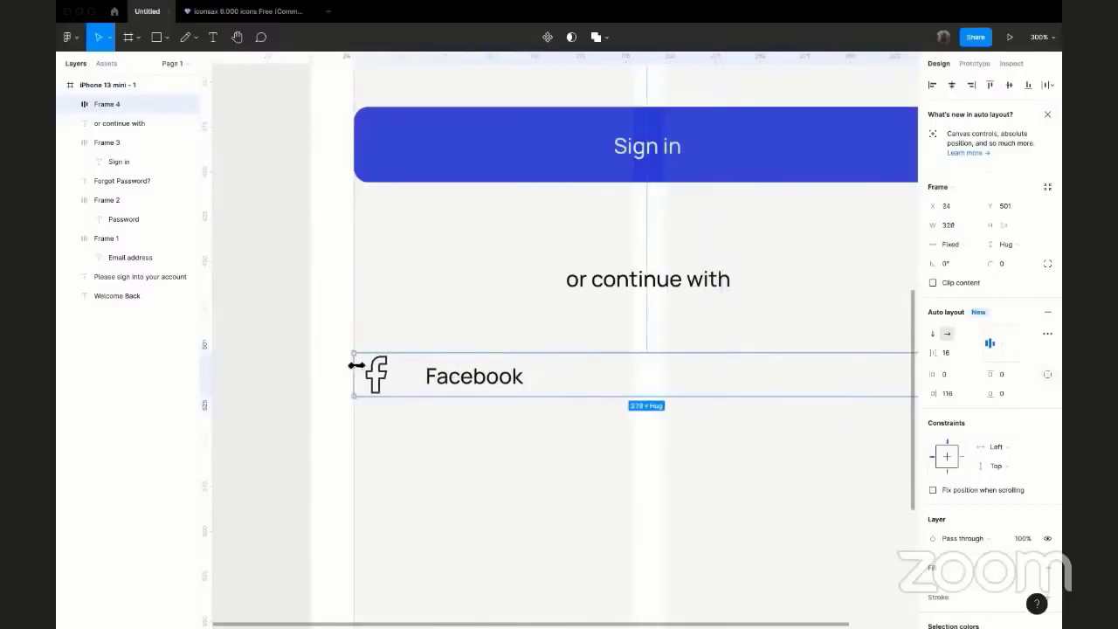
Step: Set the Facebook frame's auto layout alignment to centre
{"action": "left_click", "coordinate": [1002, 347]}
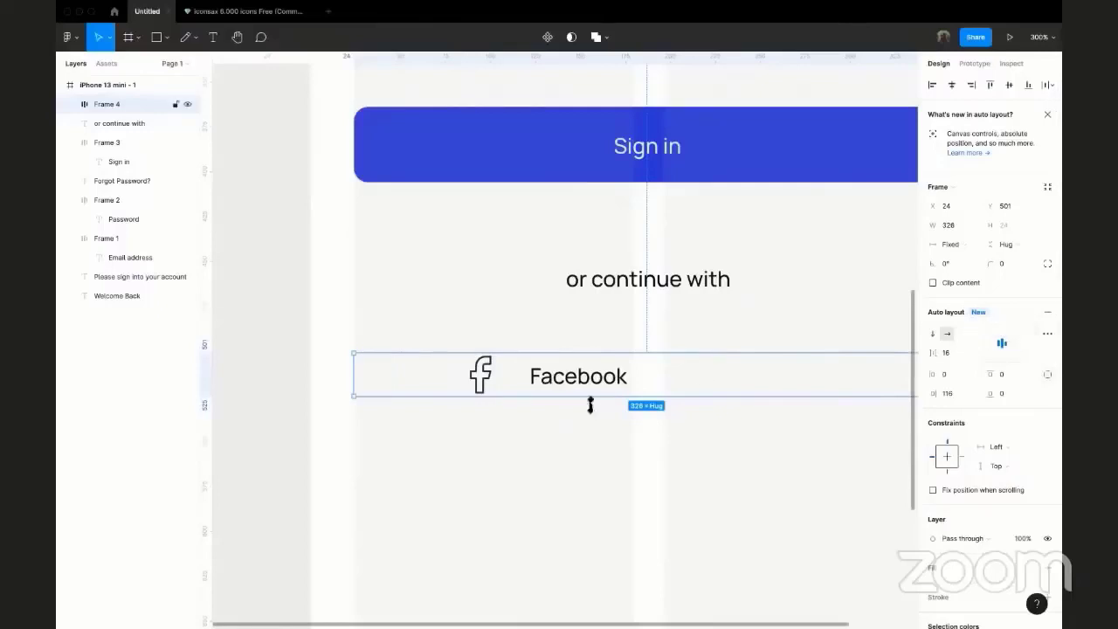
{"action": "scroll", "coordinate": [613, 400], "scroll_direction": "right", "scroll_amount": 2}
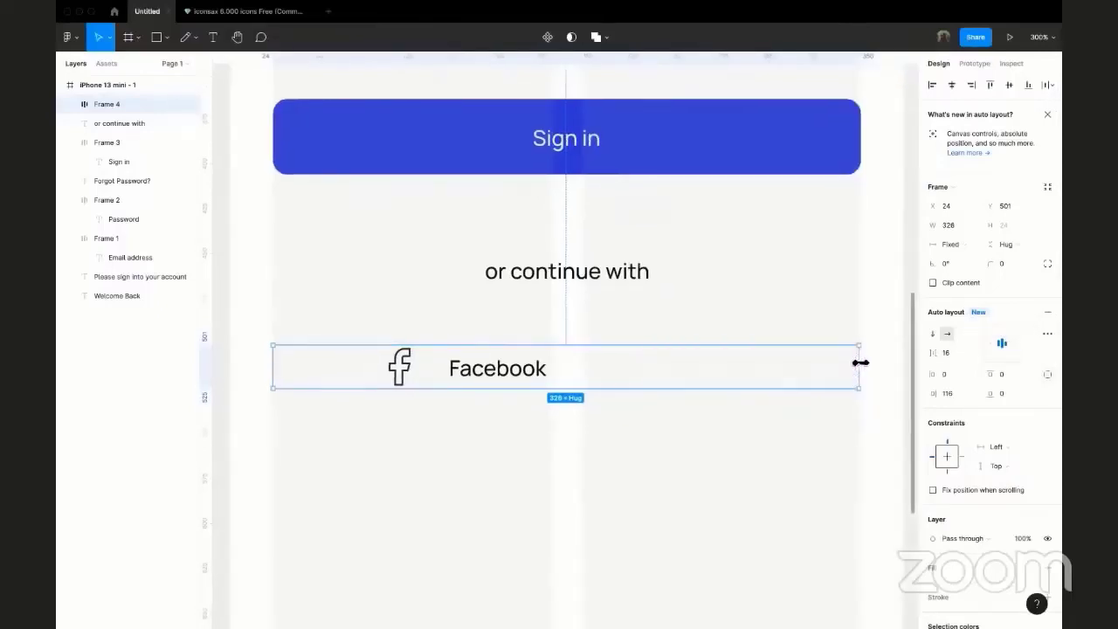
Step: Widen the Facebook frame to 327 and set its left padding to 116
{"action": "mouse_move", "coordinate": [862, 365]}
{"action": "left_mouse_down"}
{"action": "mouse_move", "coordinate": [606, 387]}
{"action": "mouse_move", "coordinate": [789, 361]}
{"action": "mouse_move", "coordinate": [862, 367]}
{"action": "left_mouse_up"}
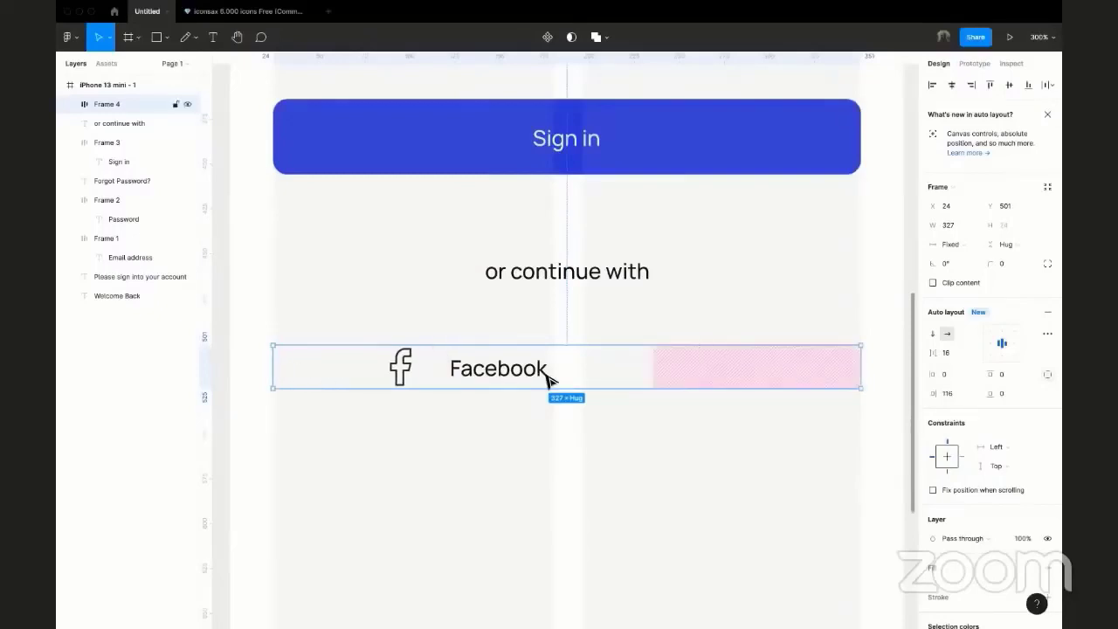
{"action": "scroll", "coordinate": [576, 410], "scroll_direction": "up", "scroll_amount": 3}
{"action": "scroll", "coordinate": [599, 434], "scroll_direction": "down", "scroll_amount": 3}
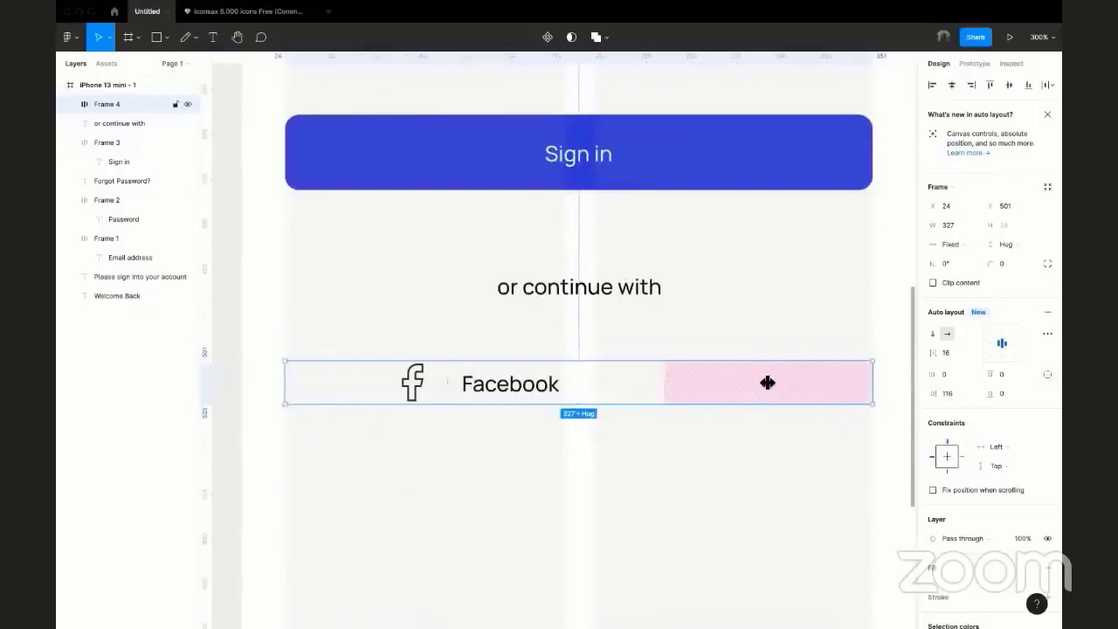
{"action": "left_click", "coordinate": [293, 380]}
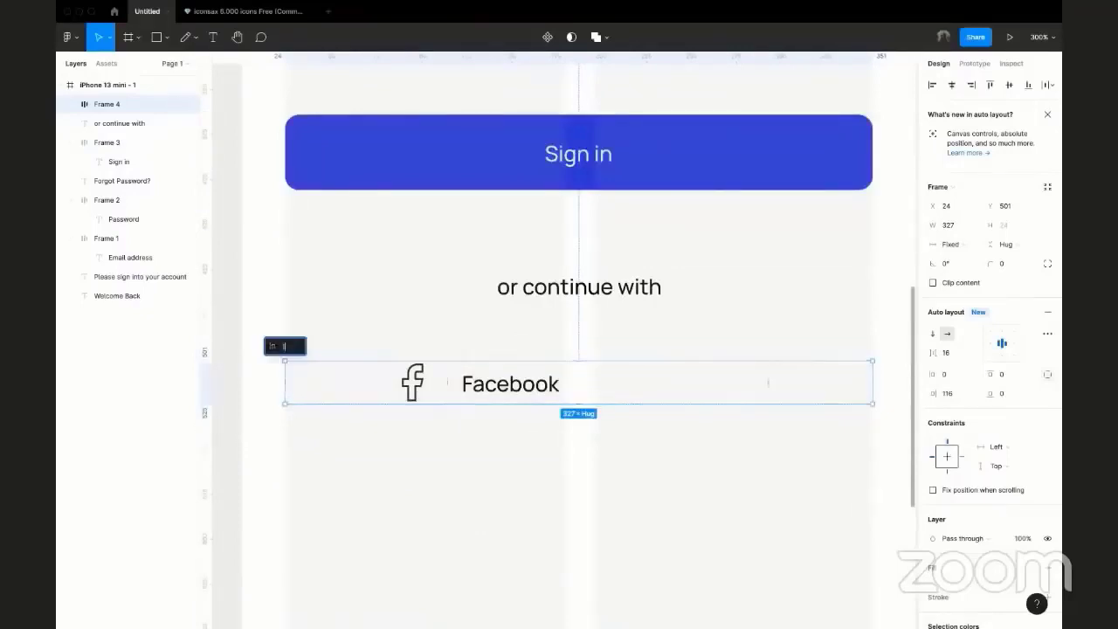
{"action": "key", "text": "Return"}
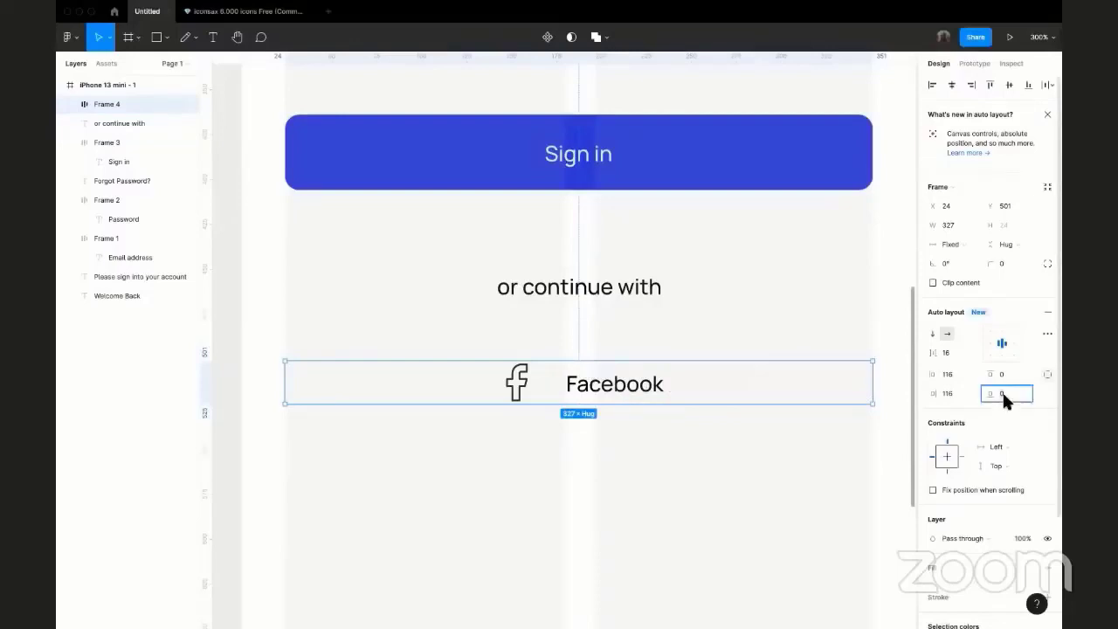
Step: Set the Facebook frame's bottom and top padding to 8
{"action": "type", "text": "40"}
{"action": "key", "text": "Return"}
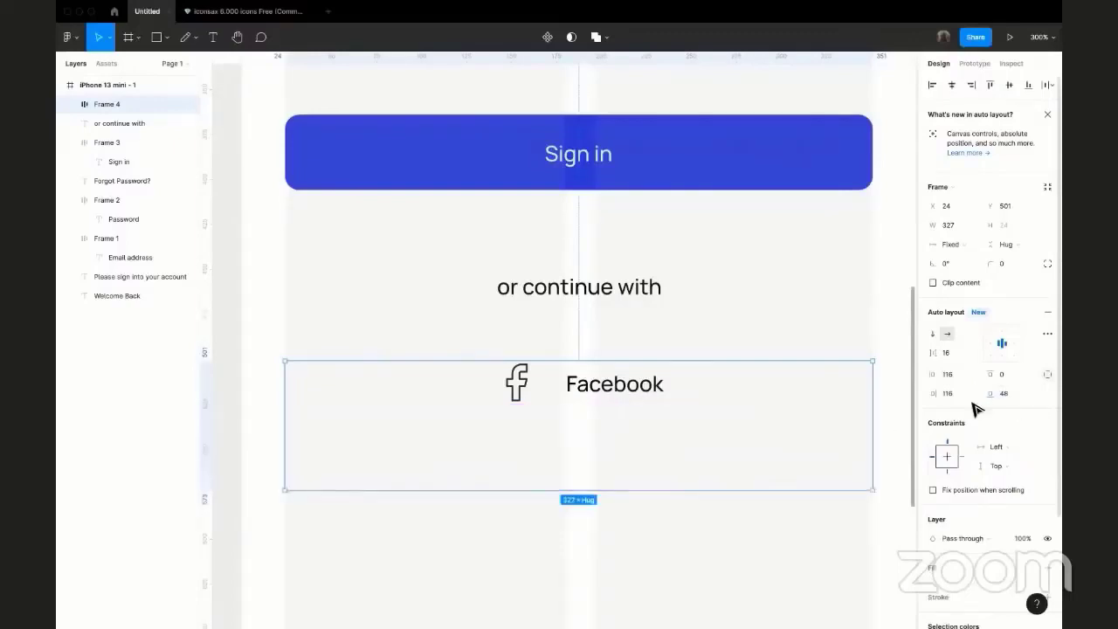
{"action": "left_click", "coordinate": [1013, 395]}
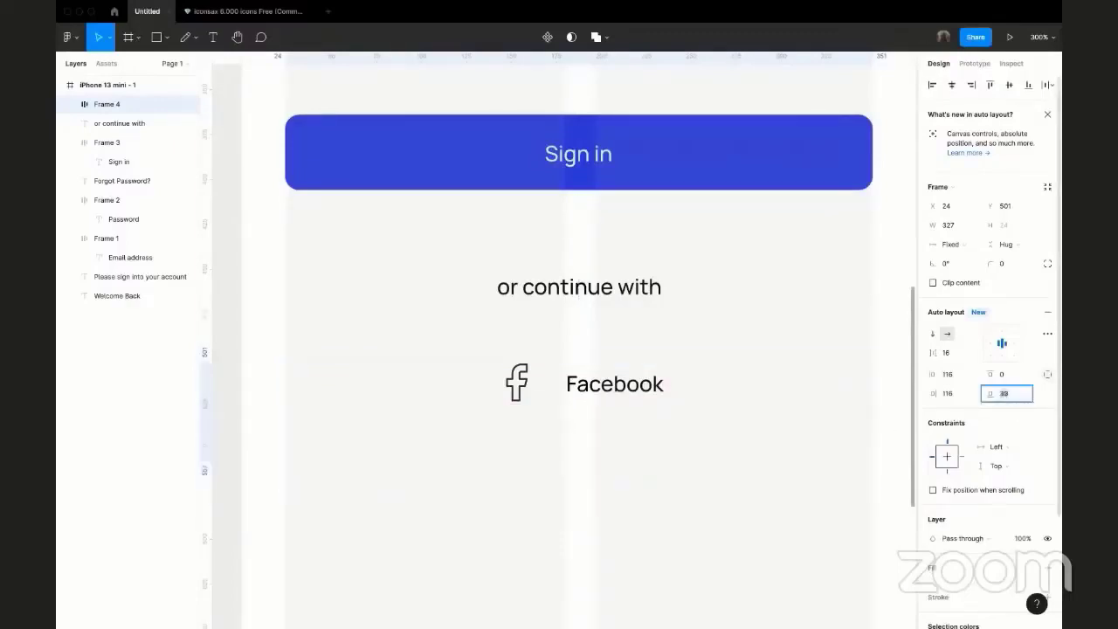
{"action": "type", "text": "16"}
{"action": "key", "text": "Return"}
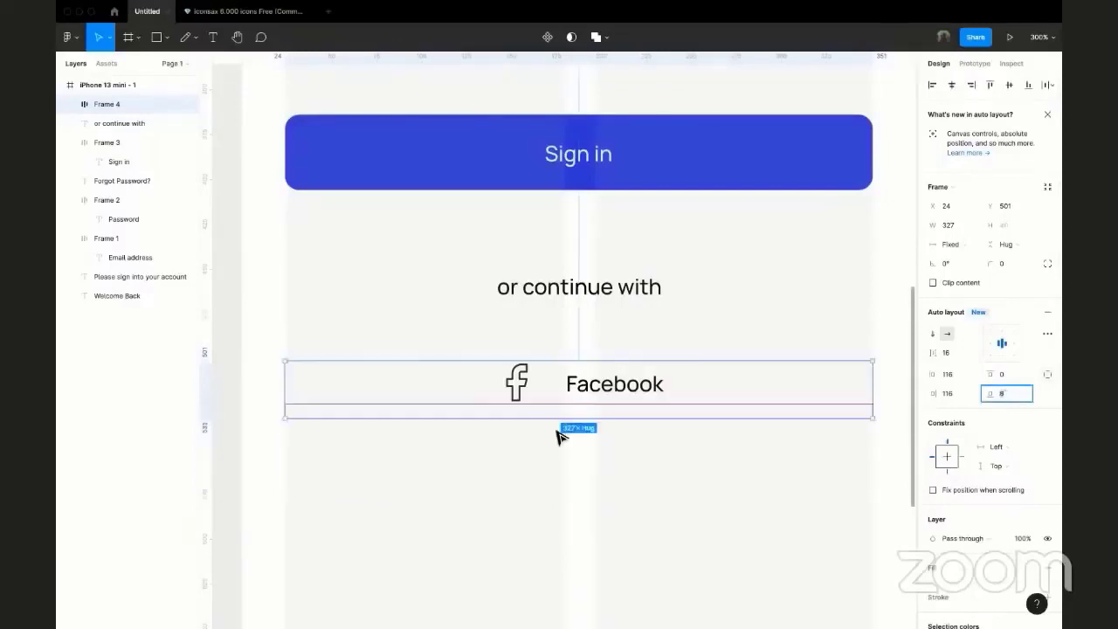
{"action": "key", "text": "Escape"}
{"action": "left_click", "coordinate": [589, 394]}
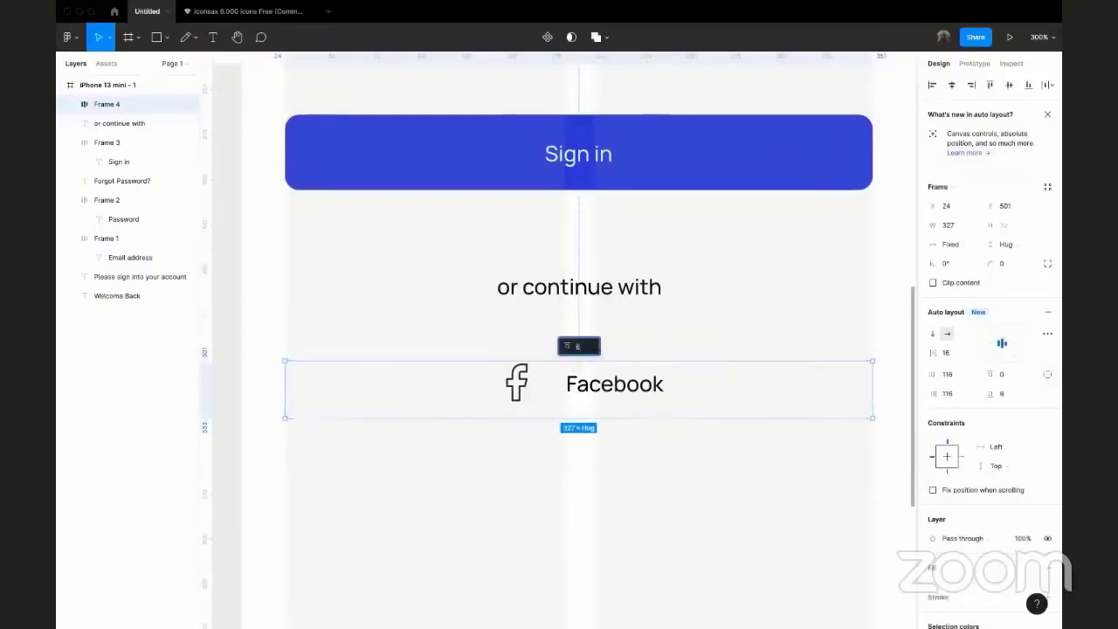
{"action": "key", "text": "Return"}
{"action": "left_click", "coordinate": [646, 479]}
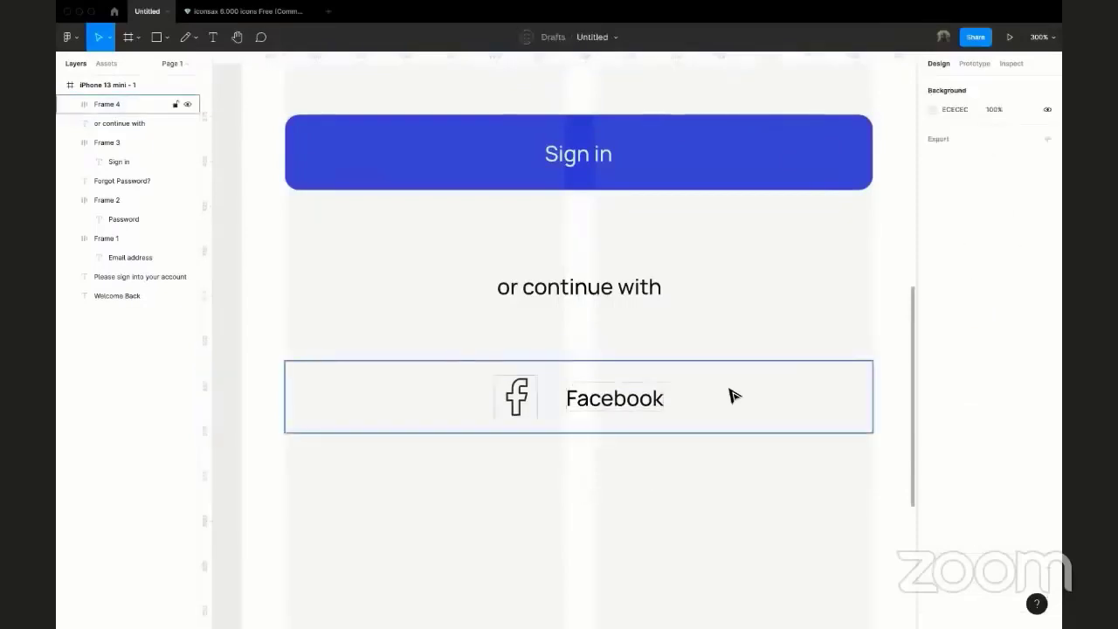
Step: Add a 1 px inside stroke in dark grey 4E4E4E to the Facebook frame
{"action": "left_click", "coordinate": [734, 396]}
{"action": "scroll", "coordinate": [734, 402], "scroll_direction": "down", "scroll_amount": 3}
{"action": "scroll", "coordinate": [739, 454], "scroll_direction": "down", "scroll_amount": 2}
{"action": "scroll", "coordinate": [710, 471], "scroll_direction": "up", "scroll_amount": 1}
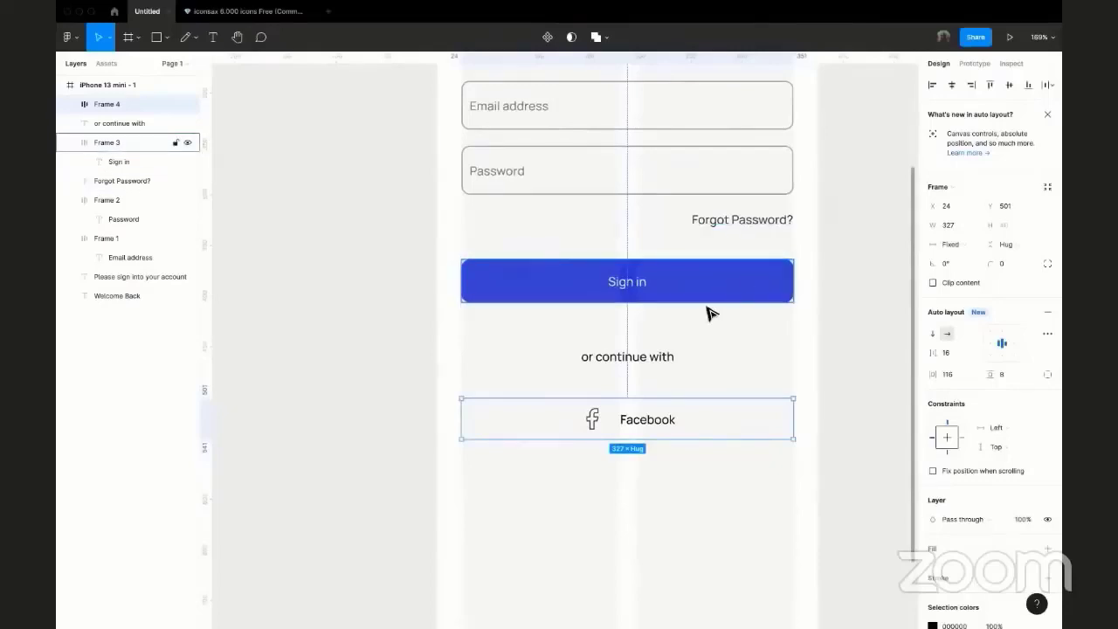
{"action": "scroll", "coordinate": [644, 452], "scroll_direction": "right", "scroll_amount": 1}
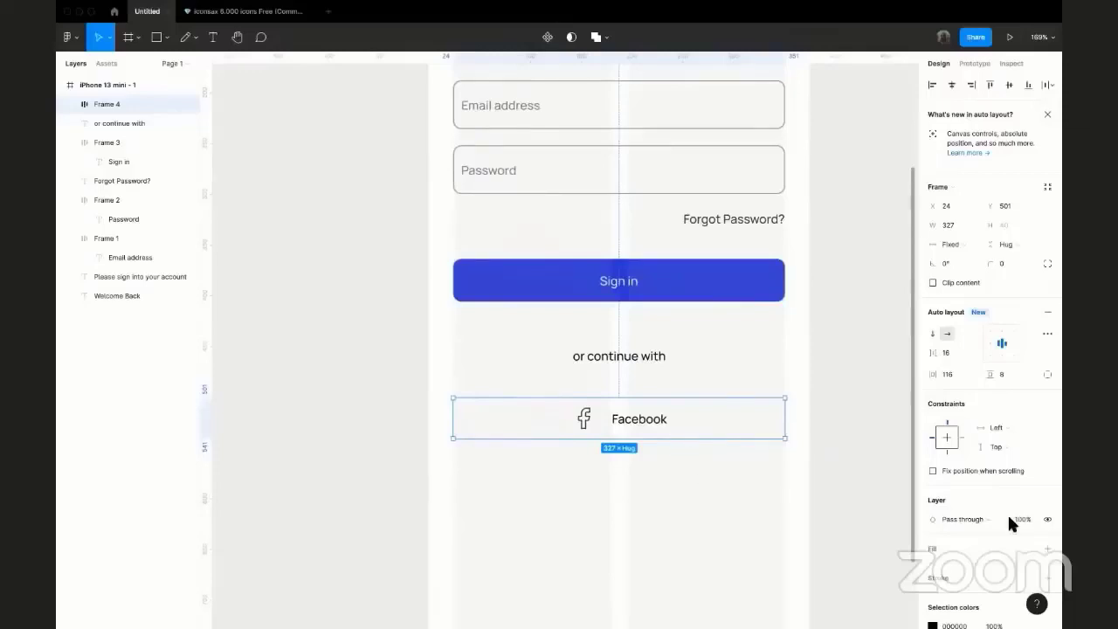
{"action": "scroll", "coordinate": [1062, 513], "scroll_direction": "down", "scroll_amount": 3}
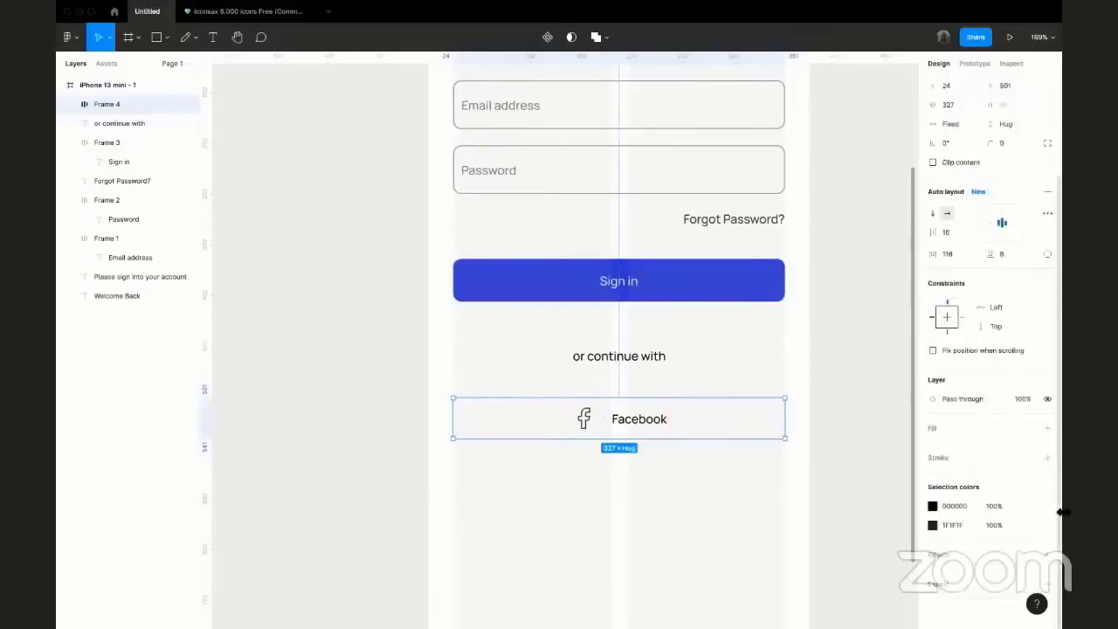
{"action": "left_click", "coordinate": [1047, 457]}
{"action": "left_click", "coordinate": [932, 476]}
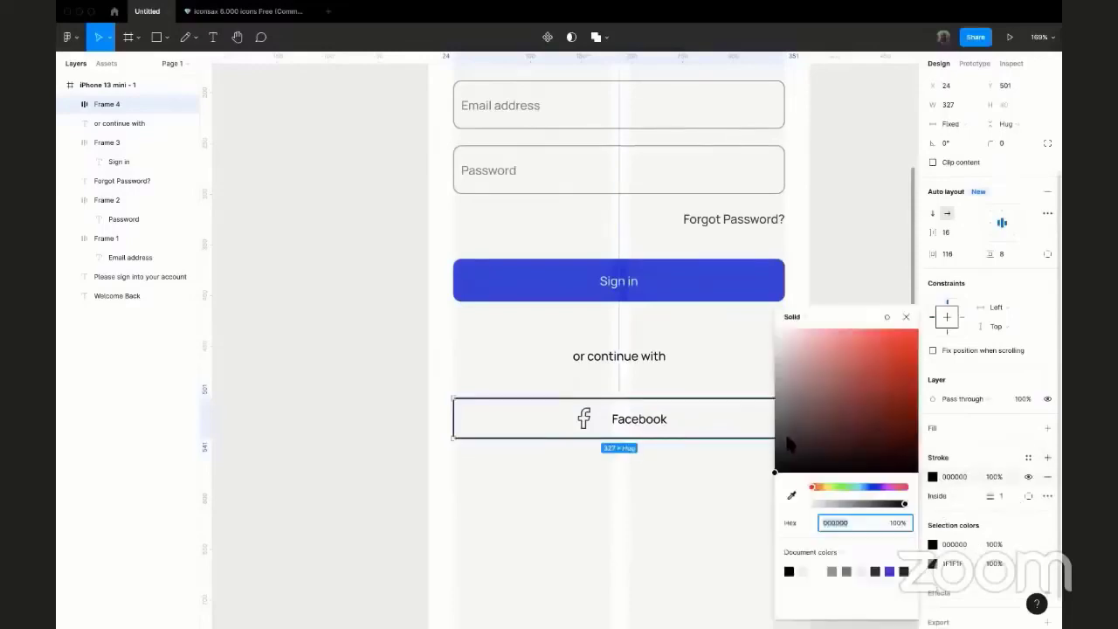
{"action": "left_click_drag", "start_coordinate": [777, 446], "coordinate": [753, 434]}
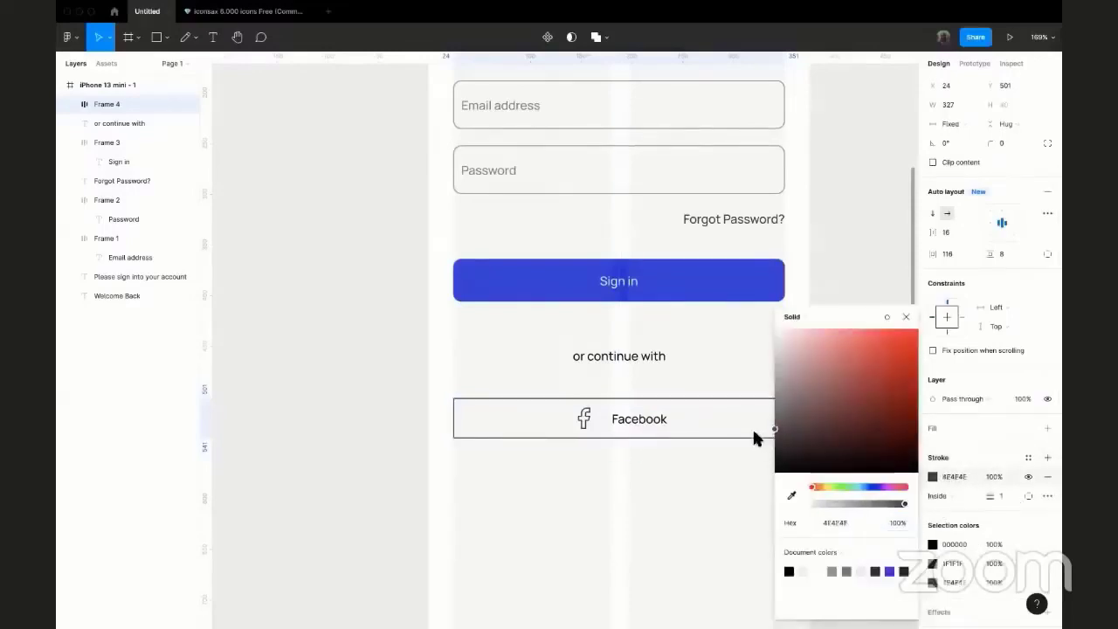
{"action": "left_click", "coordinate": [669, 541]}
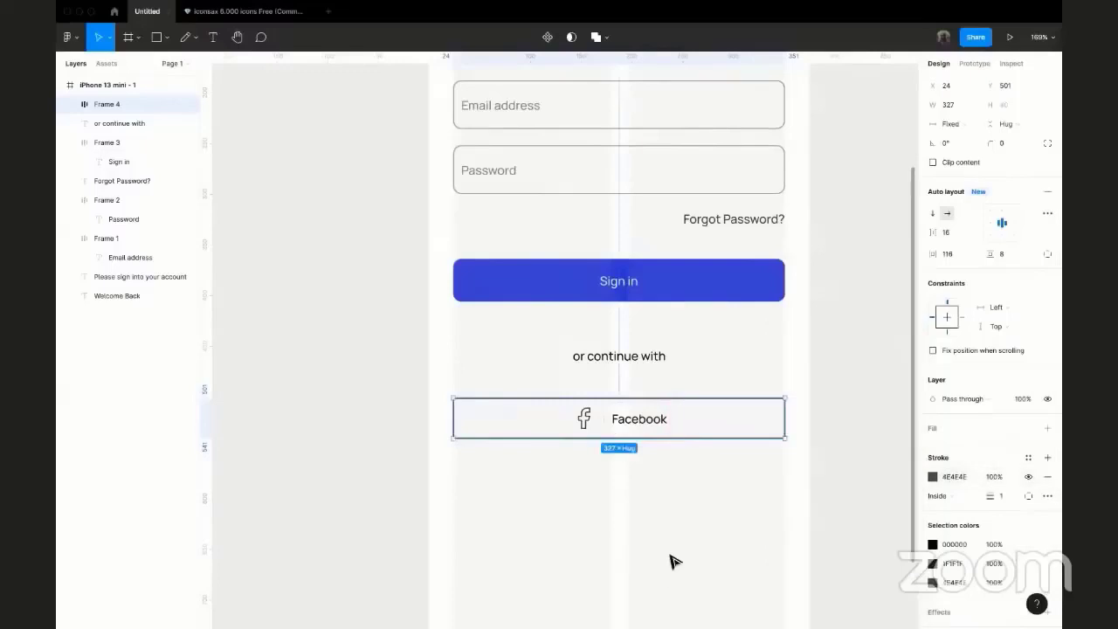
{"action": "left_click", "coordinate": [672, 560]}
Step: Round the Facebook frame's corners with a radius of 8
{"action": "left_click", "coordinate": [713, 435]}
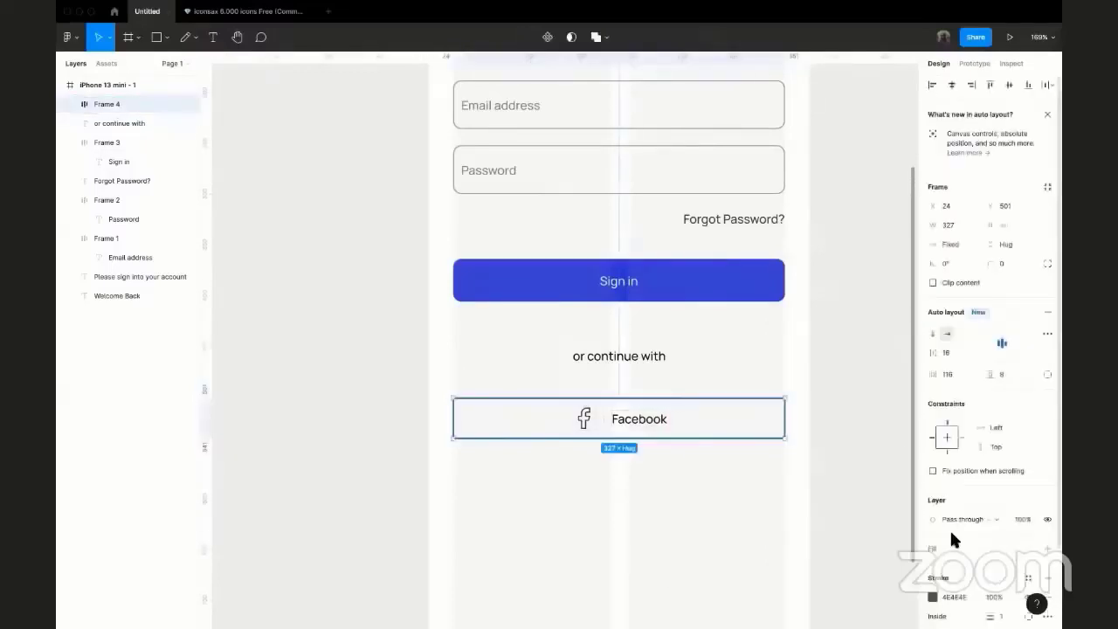
{"action": "scroll", "coordinate": [950, 528], "scroll_direction": "down", "scroll_amount": 1}
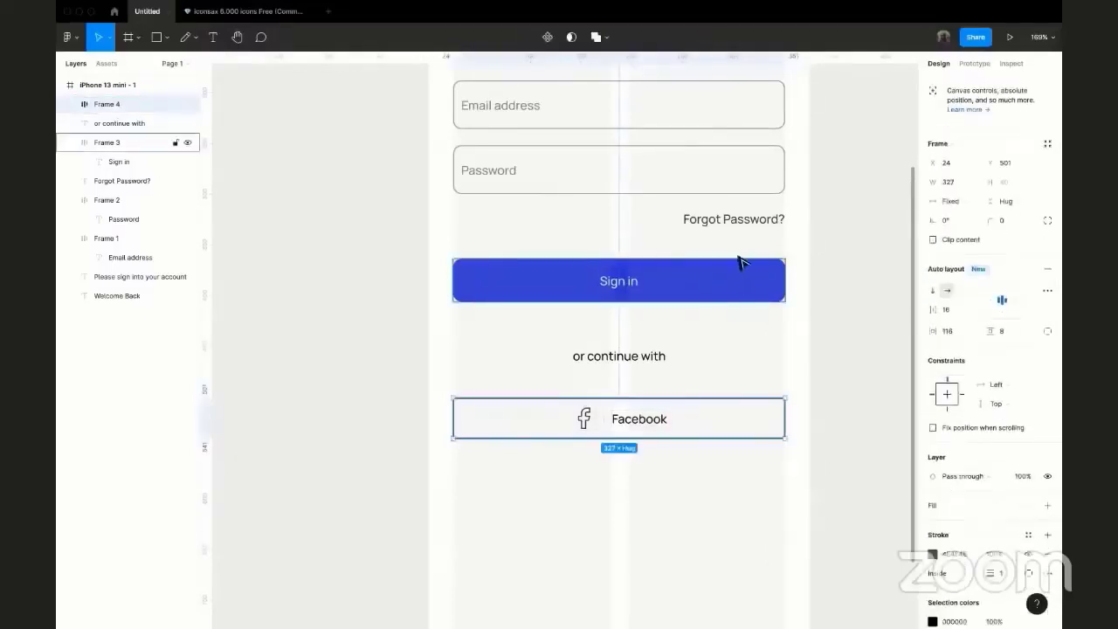
{"action": "scroll", "coordinate": [734, 175], "scroll_direction": "up", "scroll_amount": 2}
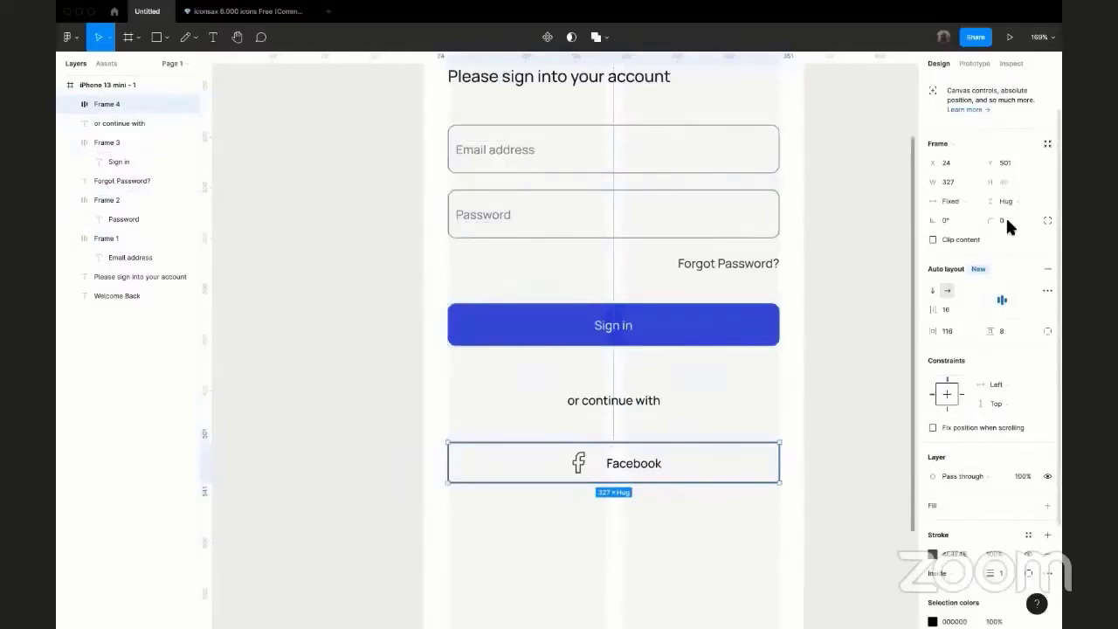
{"action": "key", "text": "Return"}
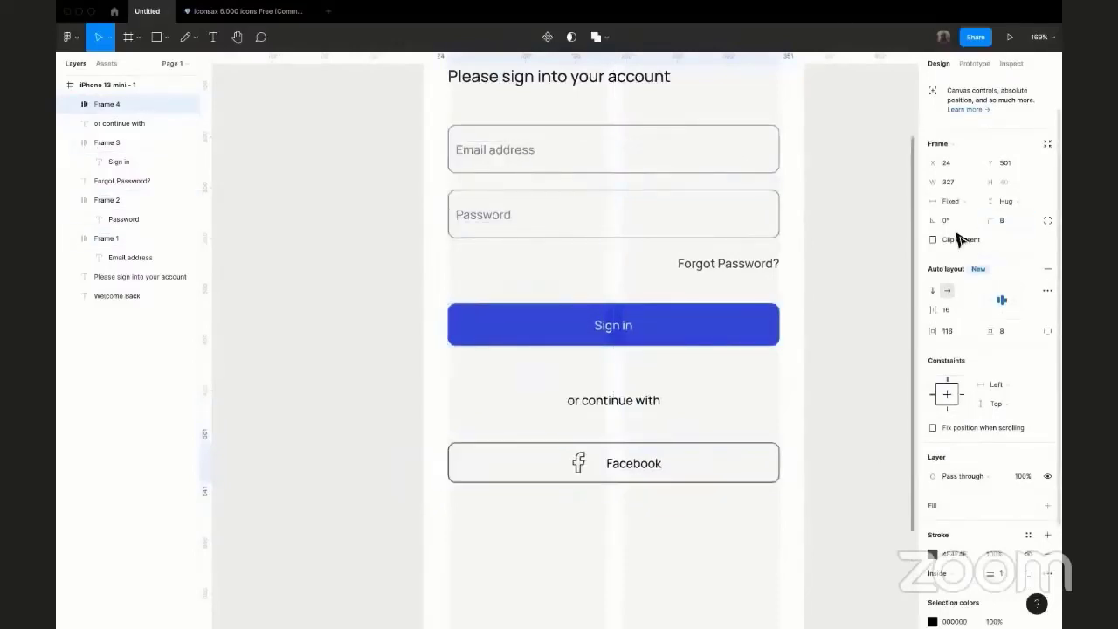
{"action": "left_click", "coordinate": [646, 533]}
Step: Duplicate the Facebook button and place the copy 16 px below the original at Y 557
{"action": "scroll", "coordinate": [646, 532], "scroll_direction": "down", "scroll_amount": 3}
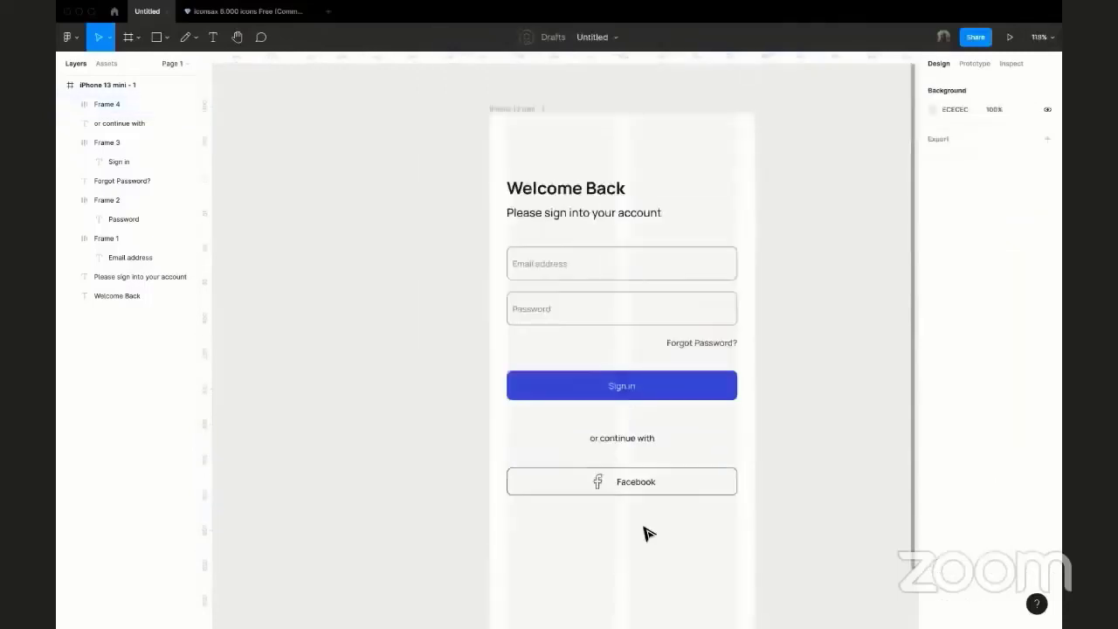
{"action": "scroll", "coordinate": [638, 387], "scroll_direction": "down", "scroll_amount": 2}
{"action": "scroll", "coordinate": [629, 367], "scroll_direction": "up", "scroll_amount": 1}
{"action": "scroll", "coordinate": [617, 337], "scroll_direction": "up", "scroll_amount": 3}
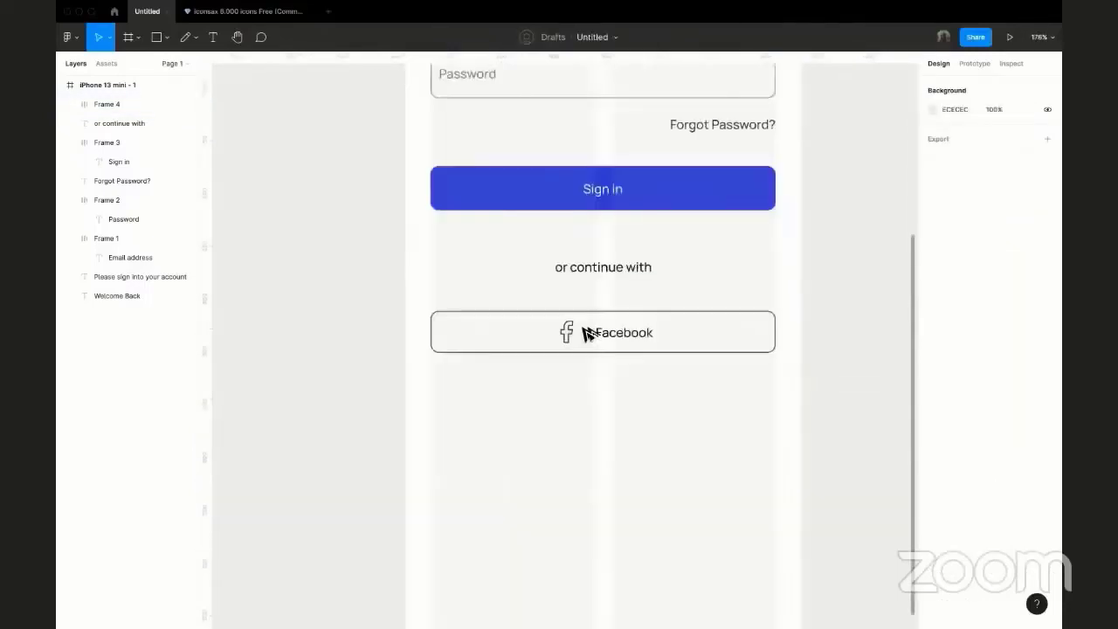
{"action": "left_click", "coordinate": [589, 332]}
{"action": "left_click_drag", "start_coordinate": [619, 338], "coordinate": [612, 398]}
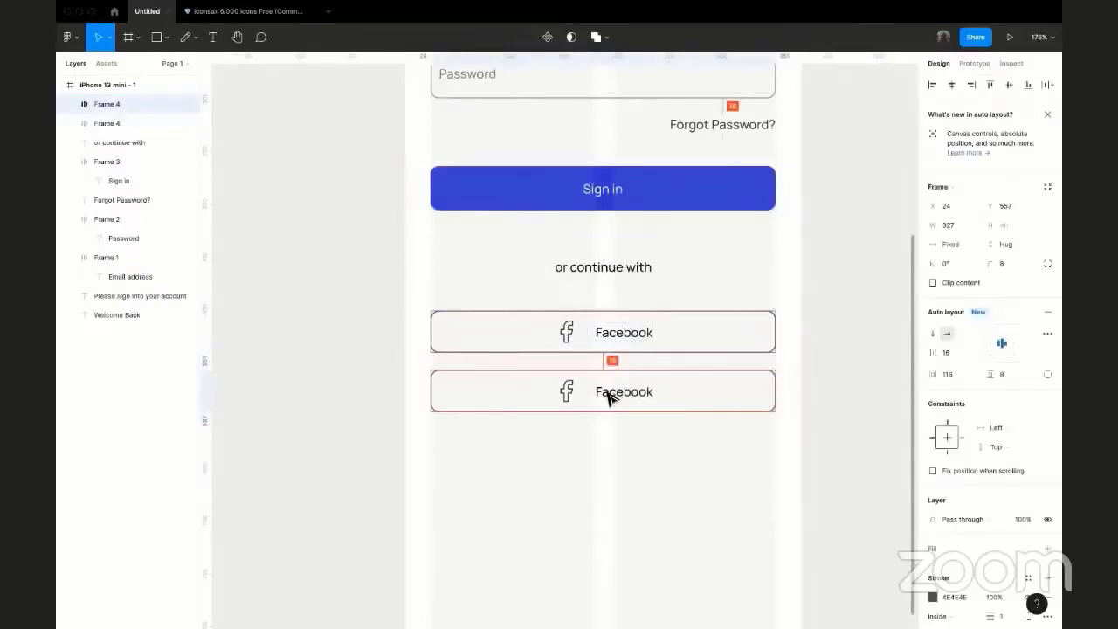
Step: Change the duplicated button's label to "Google"
{"action": "double_click", "coordinate": [616, 394]}
{"action": "type", "text": "Google"}
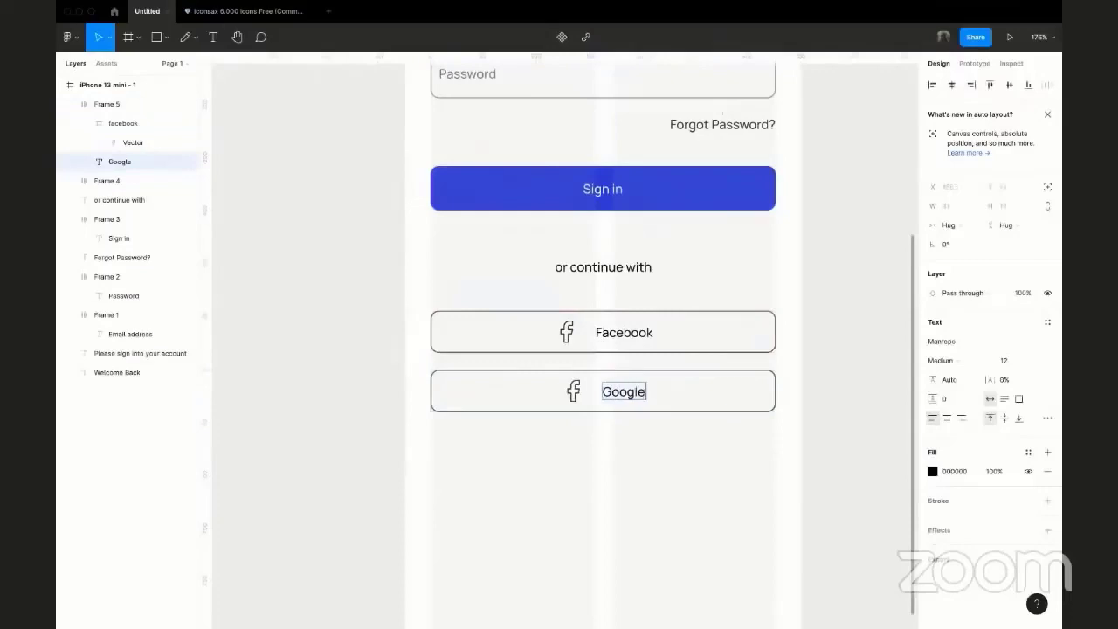
{"action": "key", "text": "Escape"}
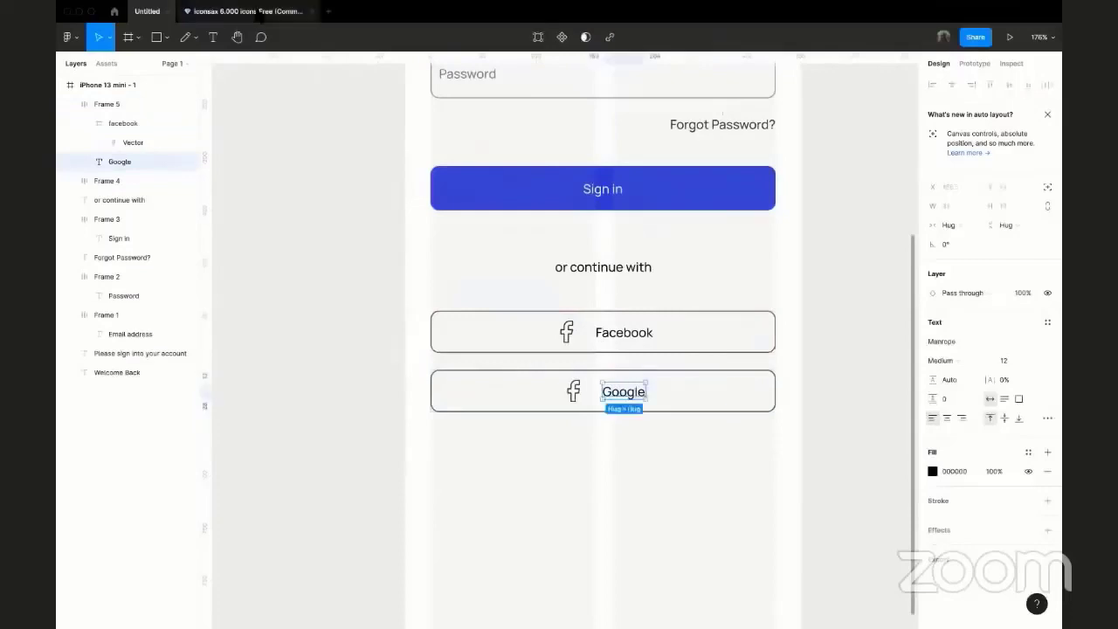
Step: Switch to the iconsax file's Linear page and copy the Google icon from the Crypto - Company set
{"action": "key", "text": "ctrl+Tab"}
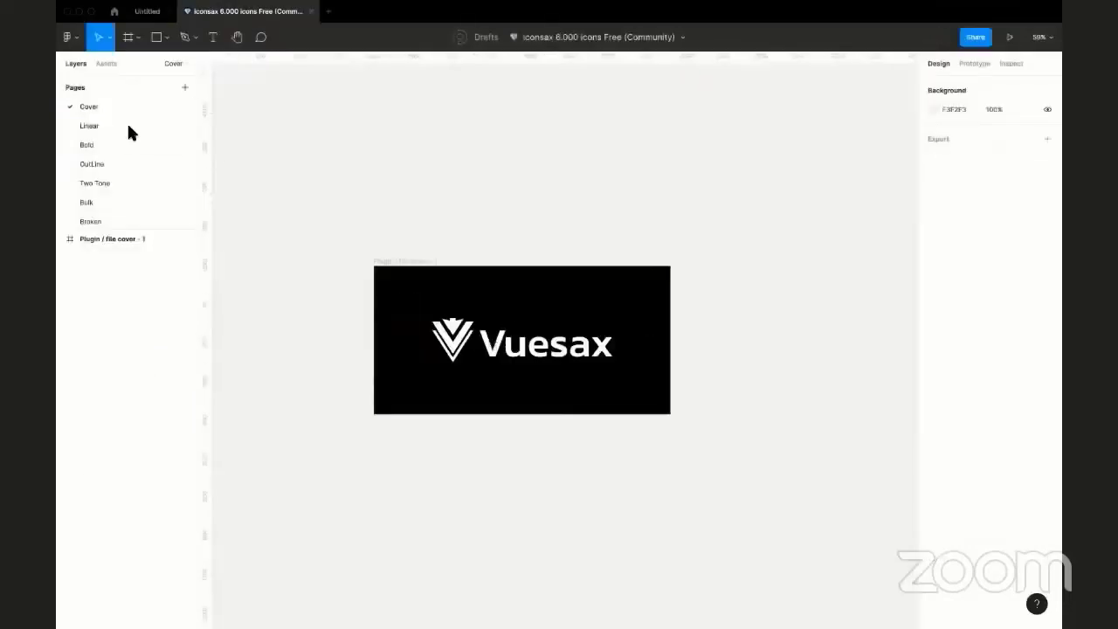
{"action": "key", "text": "Page_Down"}
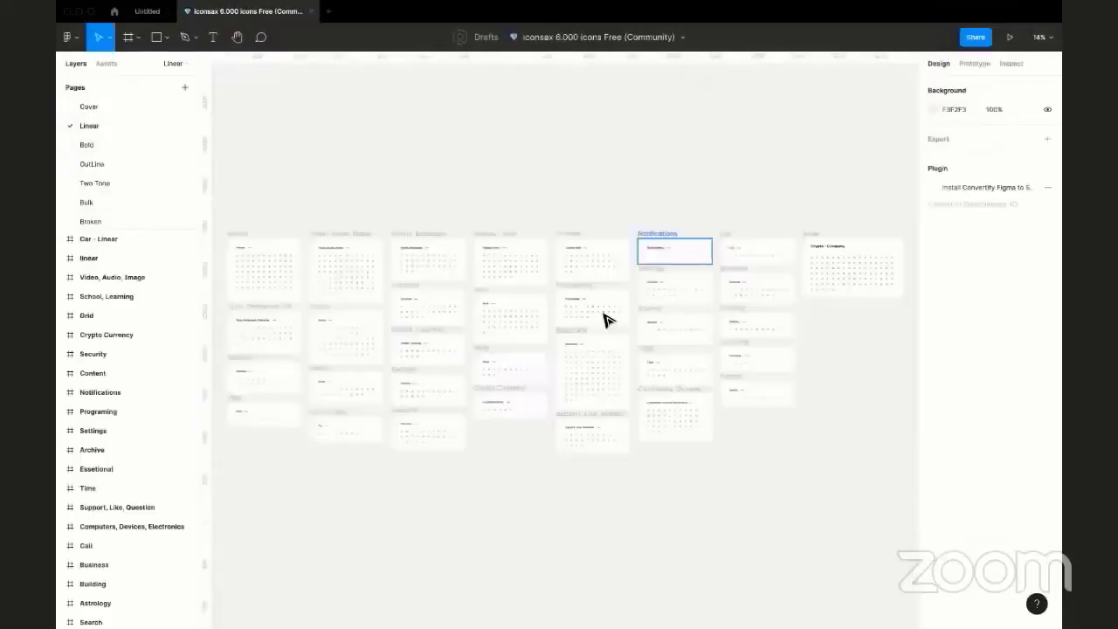
{"action": "scroll", "coordinate": [564, 356], "scroll_direction": "right", "scroll_amount": 1}
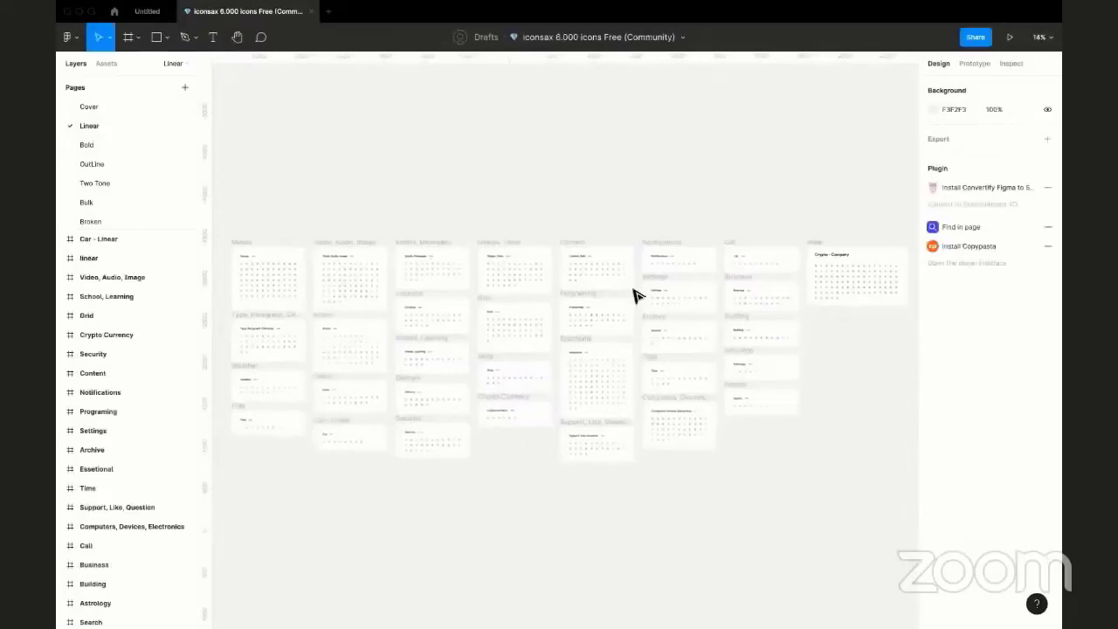
{"action": "scroll", "coordinate": [869, 284], "scroll_direction": "right", "scroll_amount": 1}
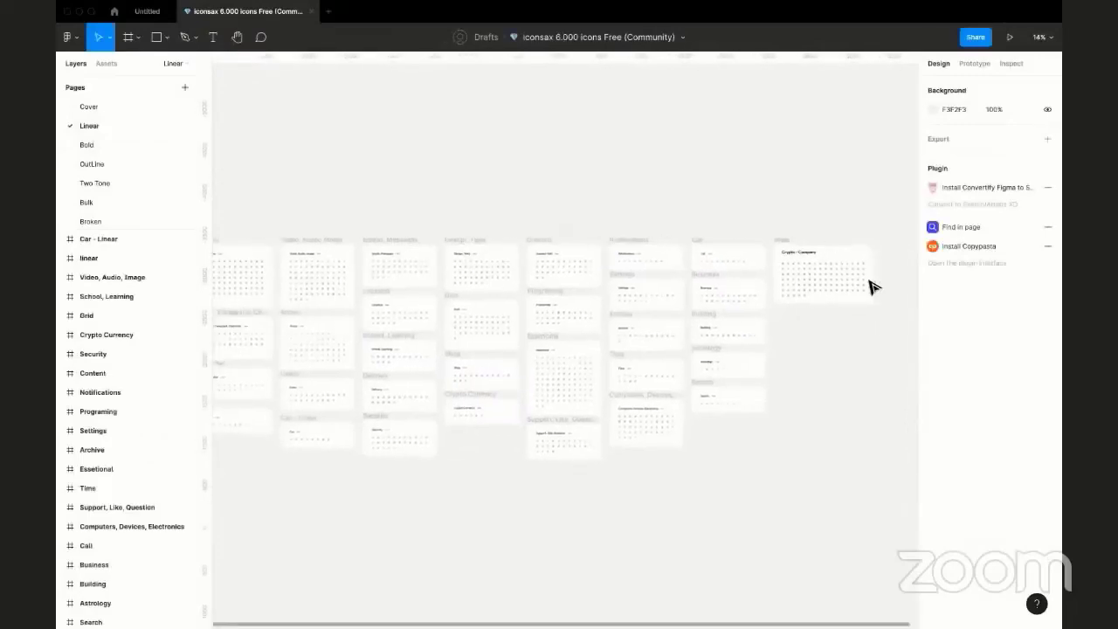
{"action": "scroll", "coordinate": [868, 285], "scroll_direction": "up", "scroll_amount": 5}
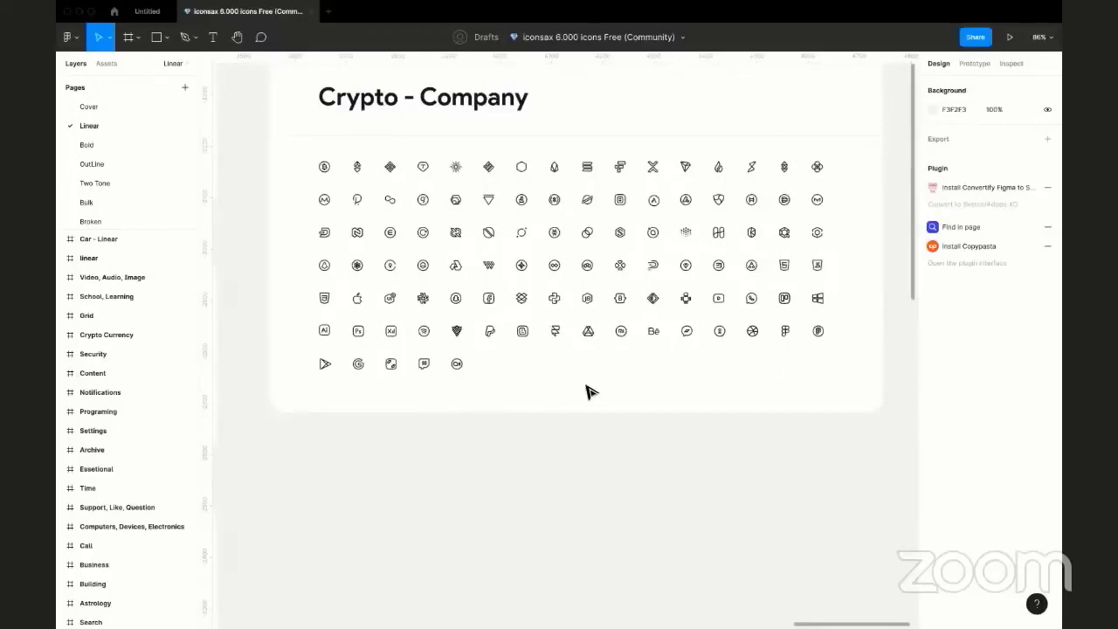
{"action": "left_click", "coordinate": [358, 364]}
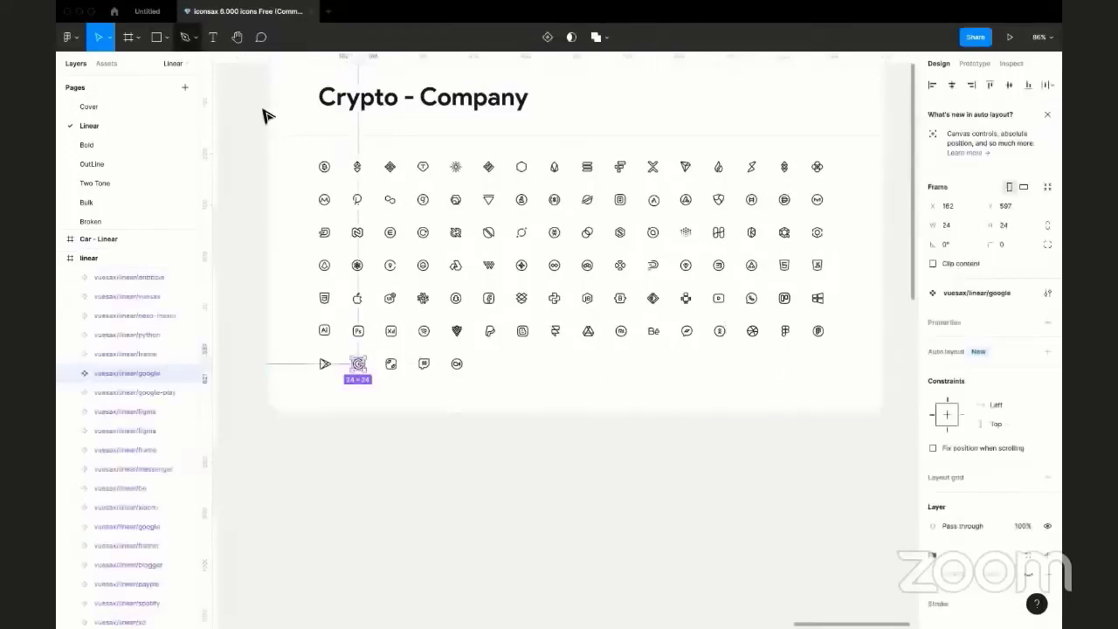
Step: Return to the Untitled design and paste the Google icon between the Facebook icon and the label in the Google button
{"action": "left_click", "coordinate": [147, 12]}
{"action": "left_click", "coordinate": [574, 395]}
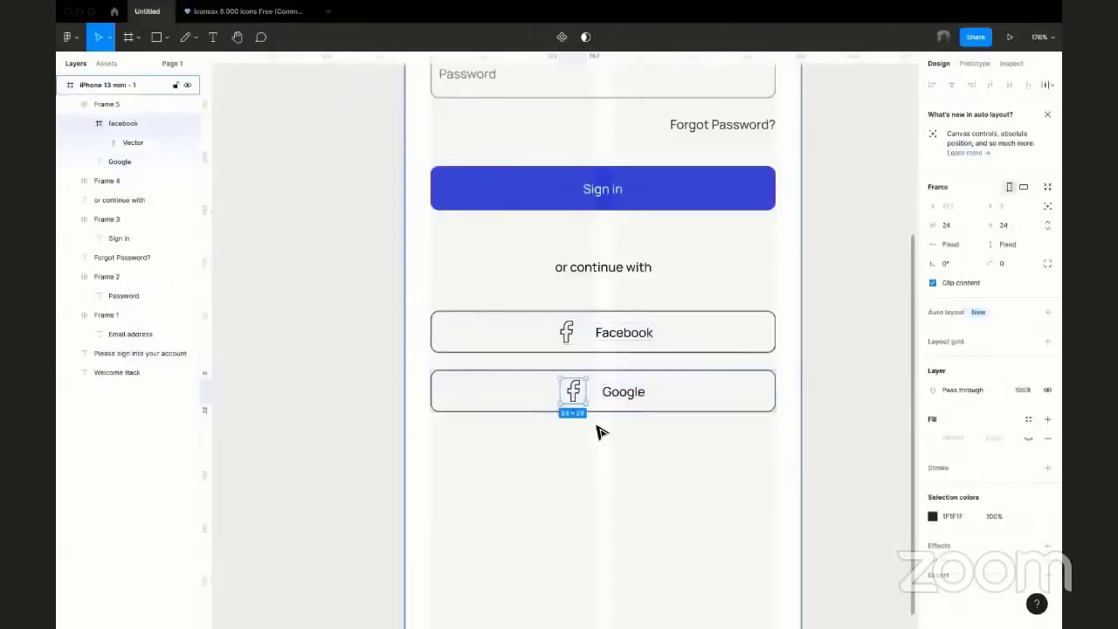
{"action": "key", "text": "ctrl+v"}
{"action": "scroll", "coordinate": [600, 432], "scroll_direction": "up", "scroll_amount": 5}
{"action": "scroll", "coordinate": [865, 367], "scroll_direction": "right", "scroll_amount": 2}
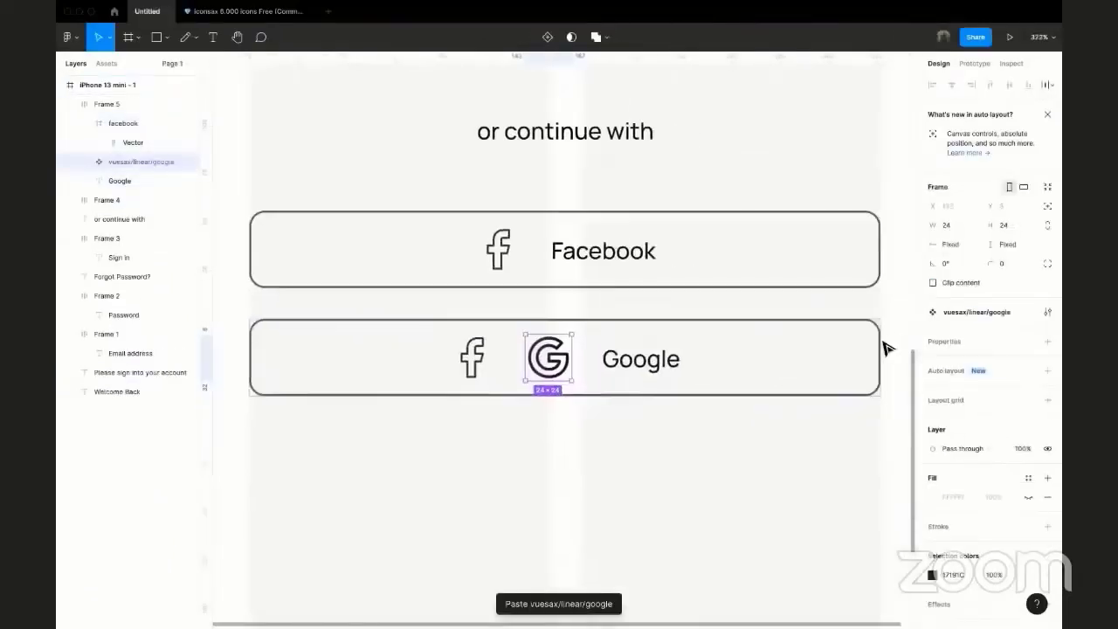
{"action": "scroll", "coordinate": [864, 364], "scroll_direction": "down", "scroll_amount": 2}
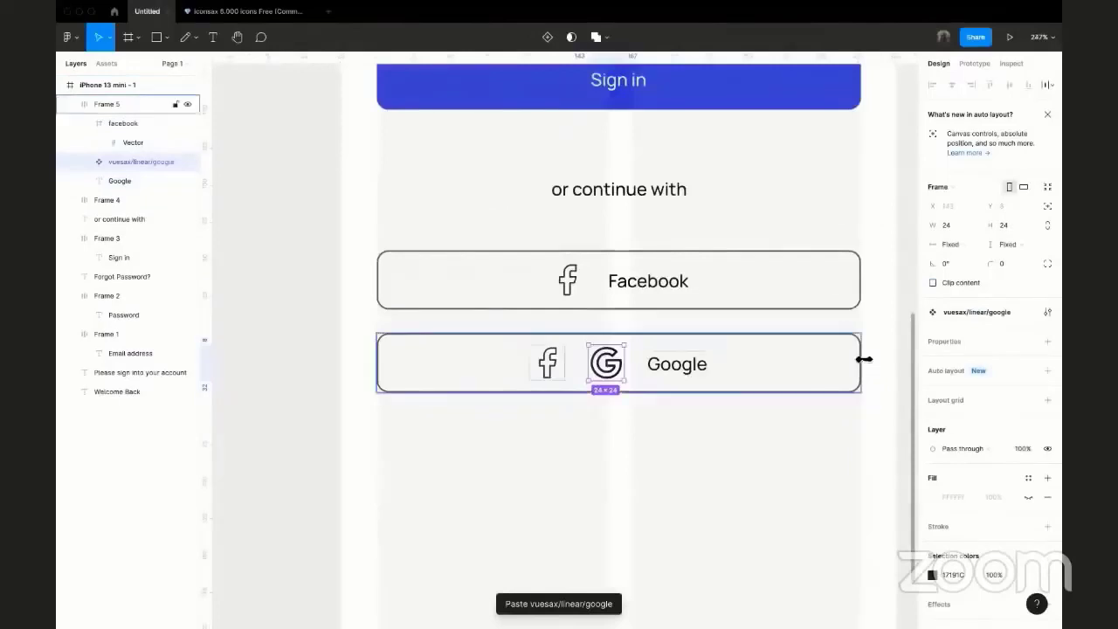
{"action": "scroll", "coordinate": [624, 374], "scroll_direction": "up", "scroll_amount": 3}
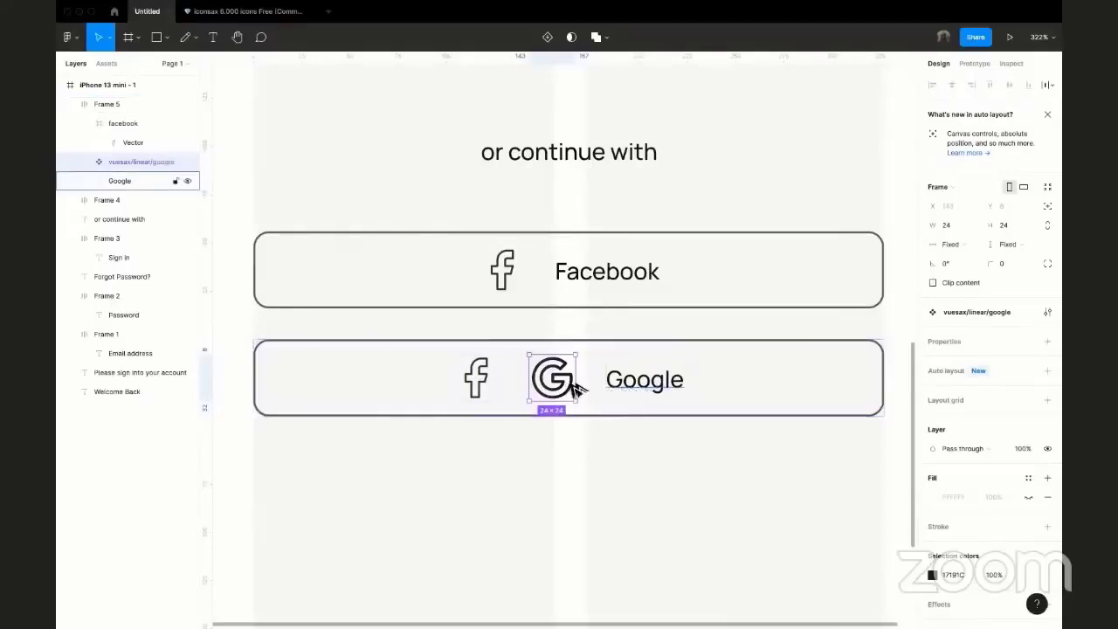
{"action": "key", "text": "Tab"}
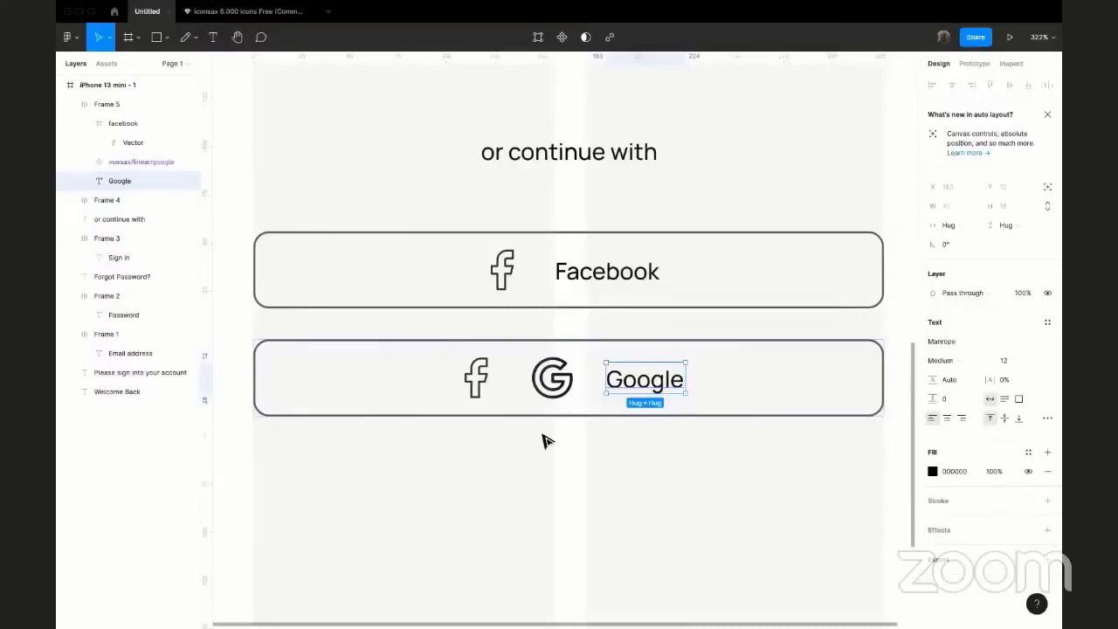
Step: Delete the leftover Facebook icon from the Google button
{"action": "left_click", "coordinate": [563, 382]}
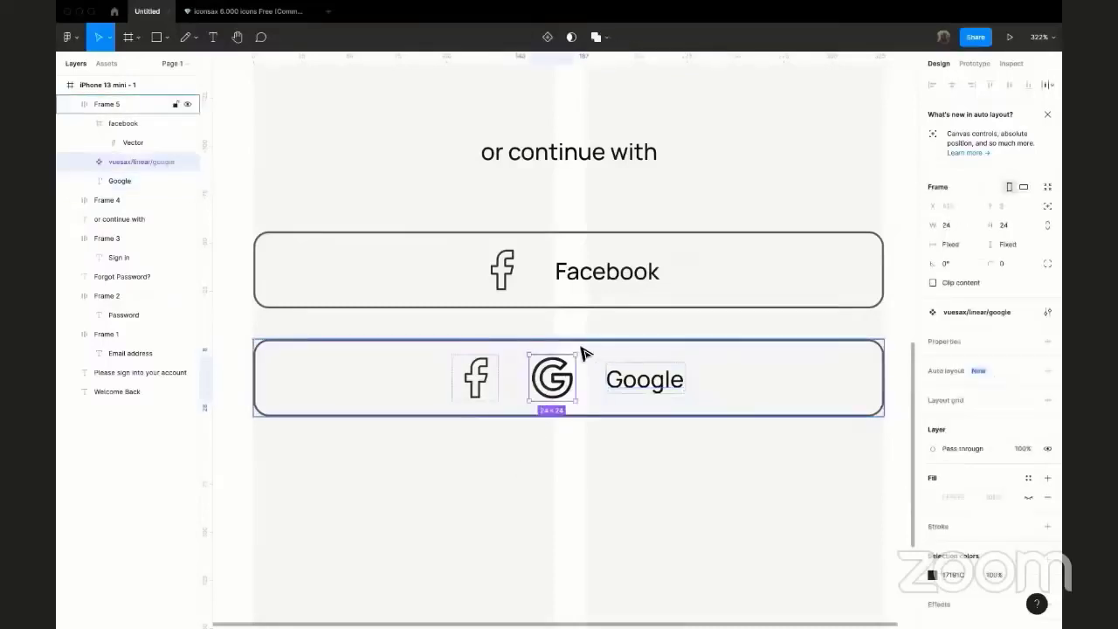
{"action": "left_click", "coordinate": [486, 389]}
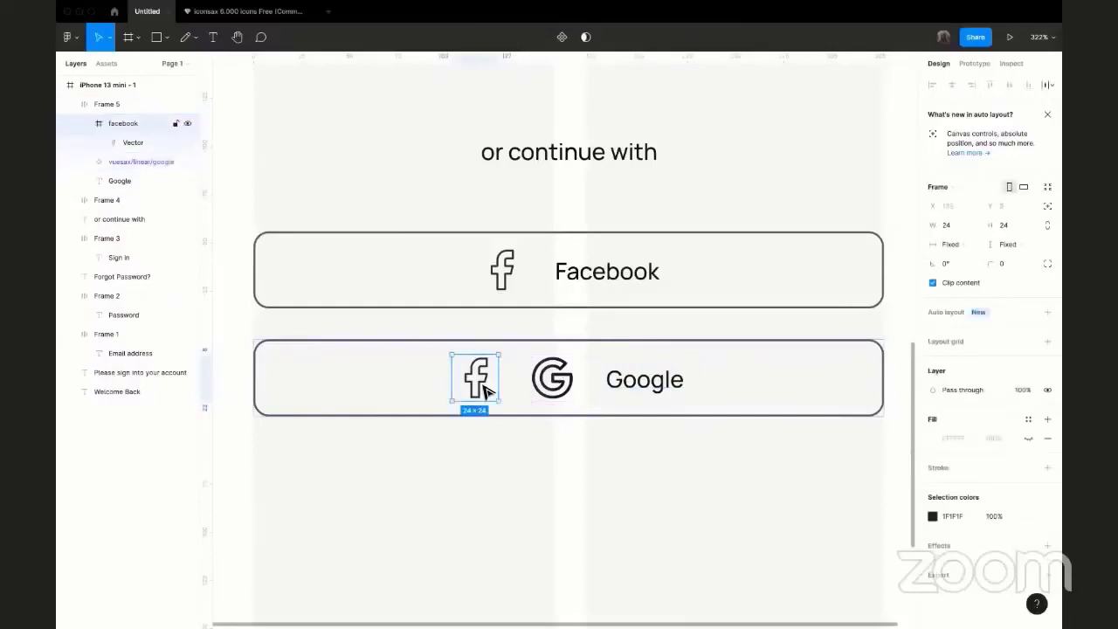
{"action": "key", "text": "Delete"}
Step: Set the stroke weight of the Google icon's vector to 1
{"action": "scroll", "coordinate": [494, 400], "scroll_direction": "up", "scroll_amount": 5}
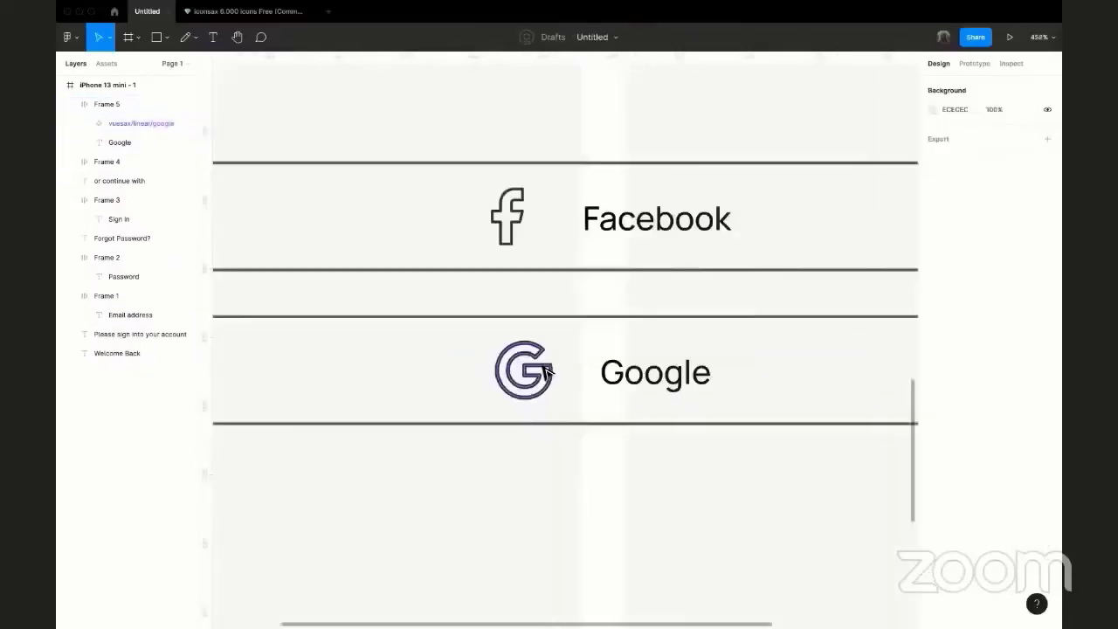
{"action": "left_click", "coordinate": [996, 497]}
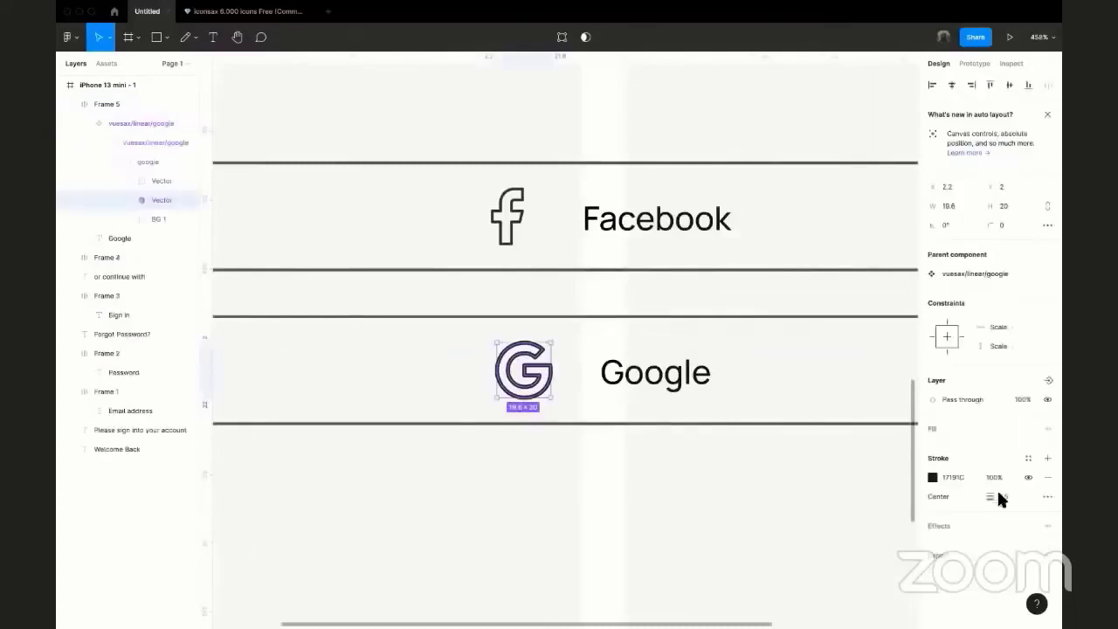
{"action": "type", "text": "1"}
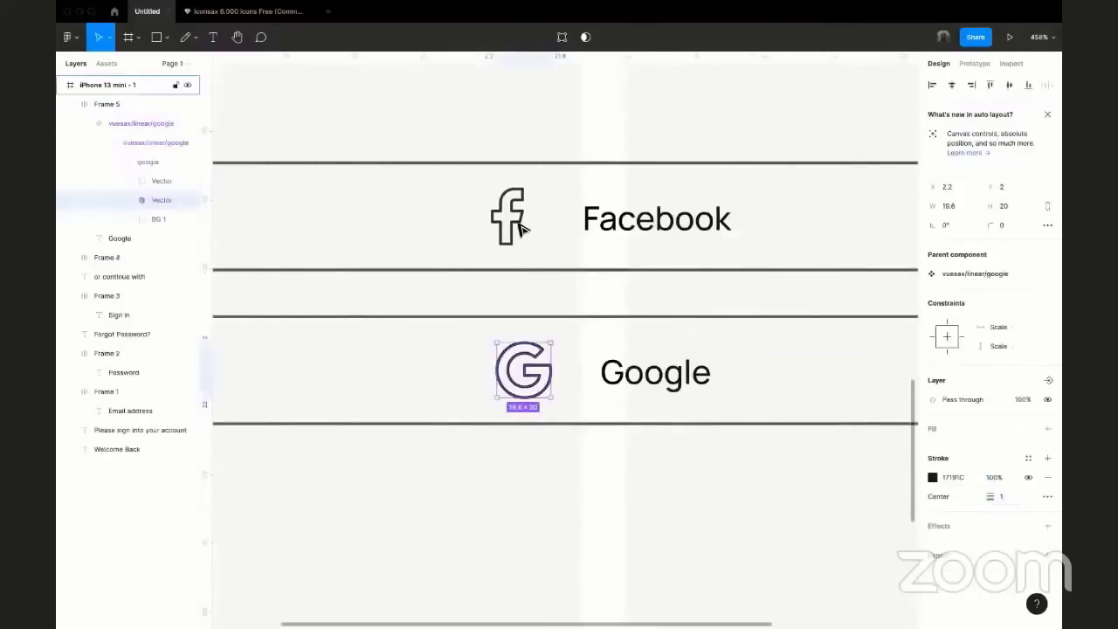
Step: Copy the Facebook icon's stroke colour 1F1F1F and apply it to the Google icon's stroke
{"action": "left_click", "coordinate": [521, 230]}
{"action": "left_click", "coordinate": [952, 429]}
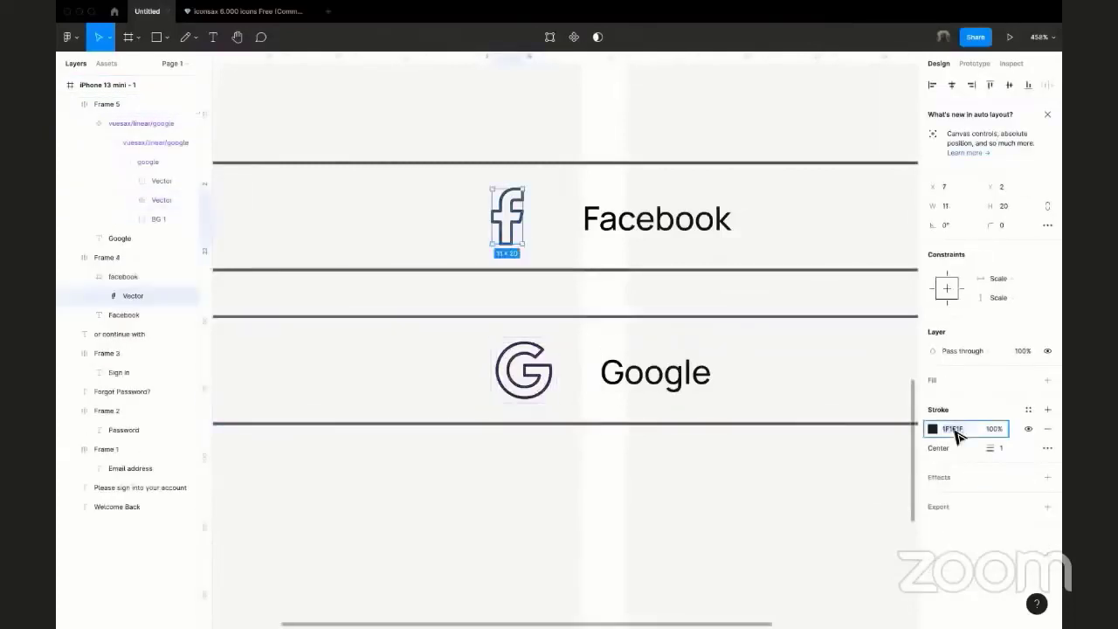
{"action": "left_click", "coordinate": [542, 403]}
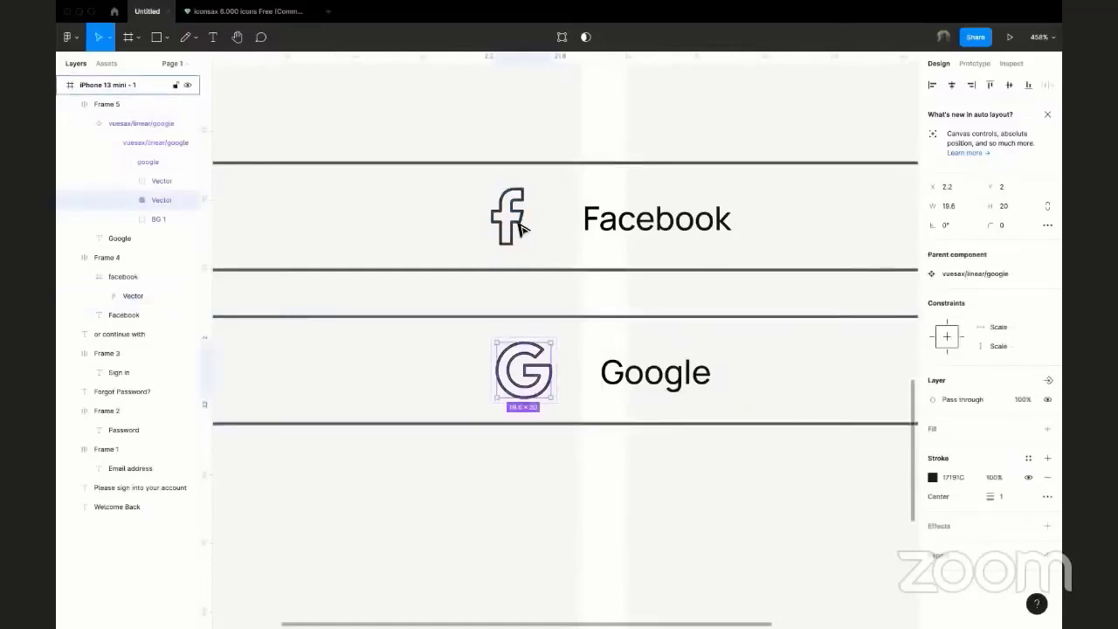
{"action": "left_click", "coordinate": [522, 245]}
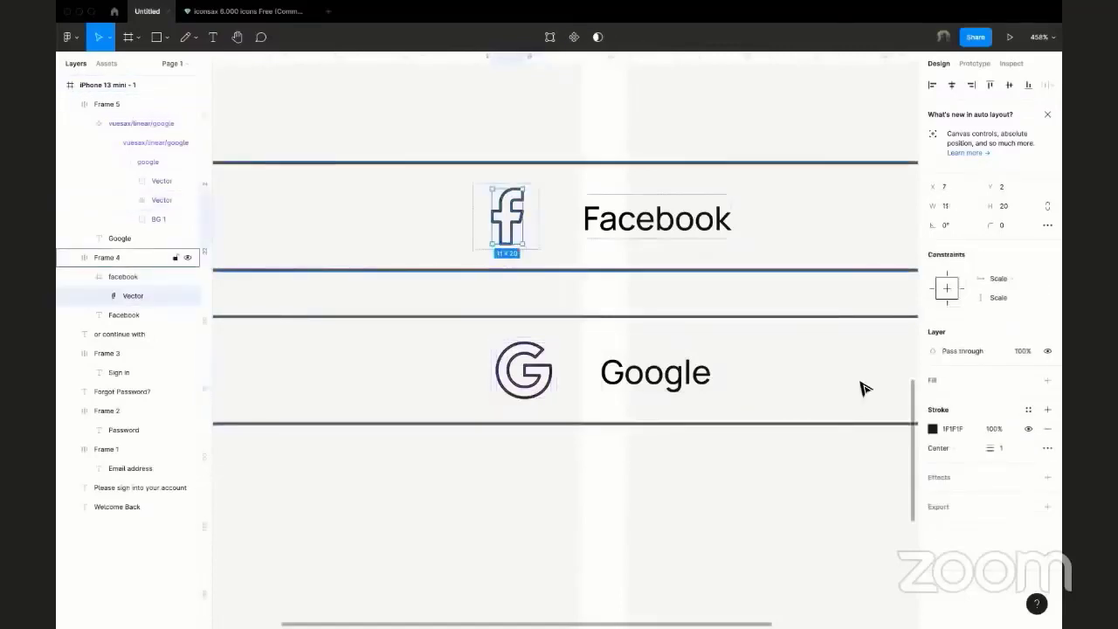
{"action": "left_click", "coordinate": [959, 425]}
{"action": "key", "text": "ctrl+c"}
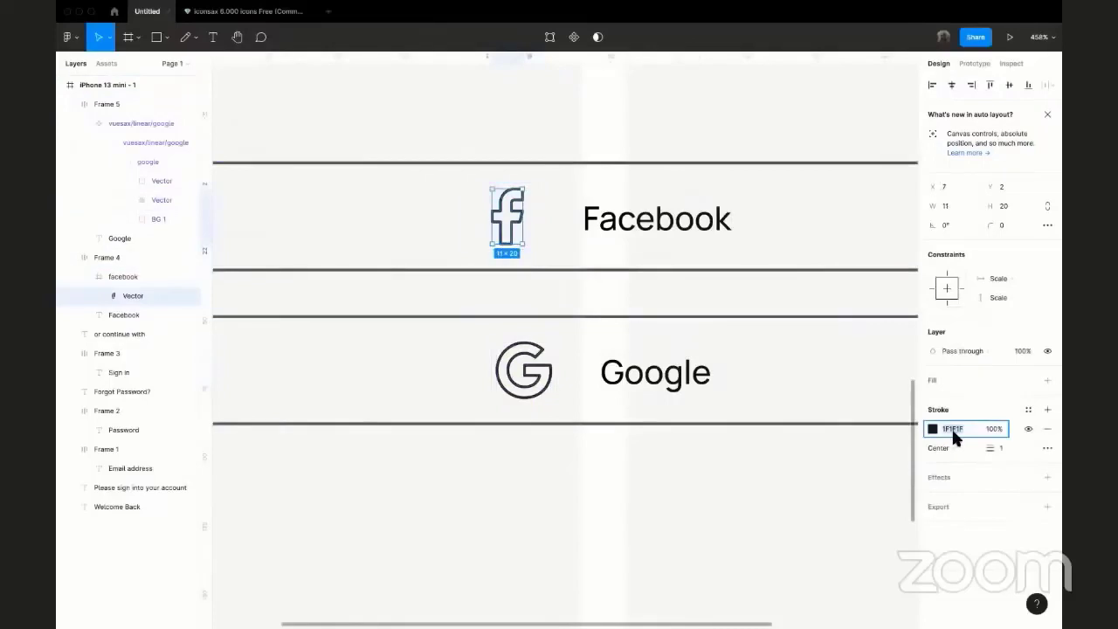
{"action": "left_click", "coordinate": [553, 386]}
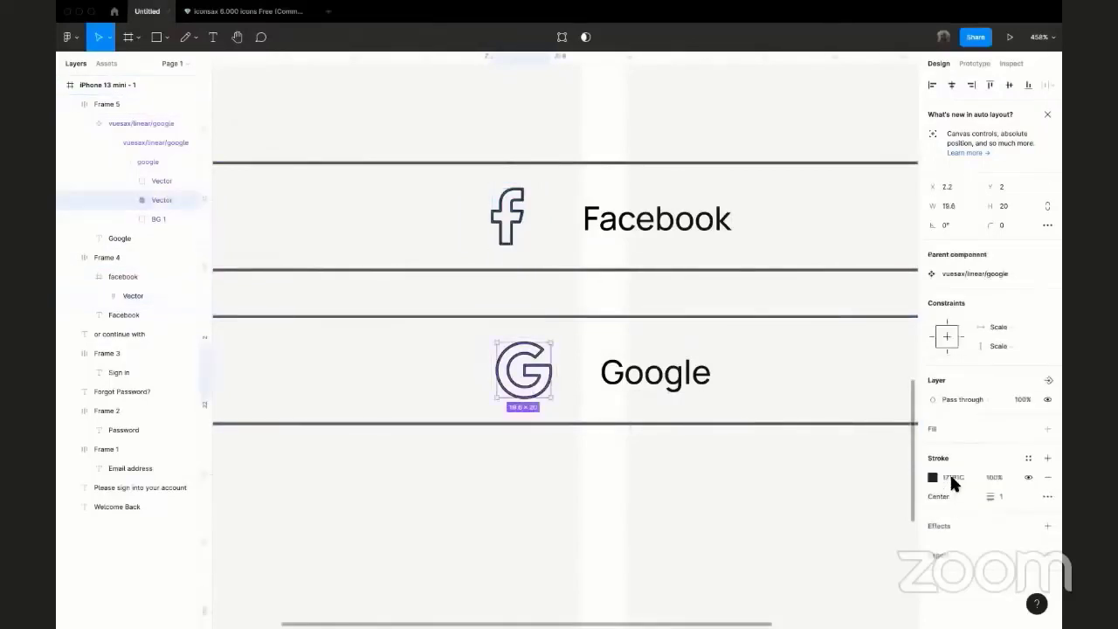
{"action": "left_click", "coordinate": [949, 477]}
{"action": "key", "text": "ctrl+v"}
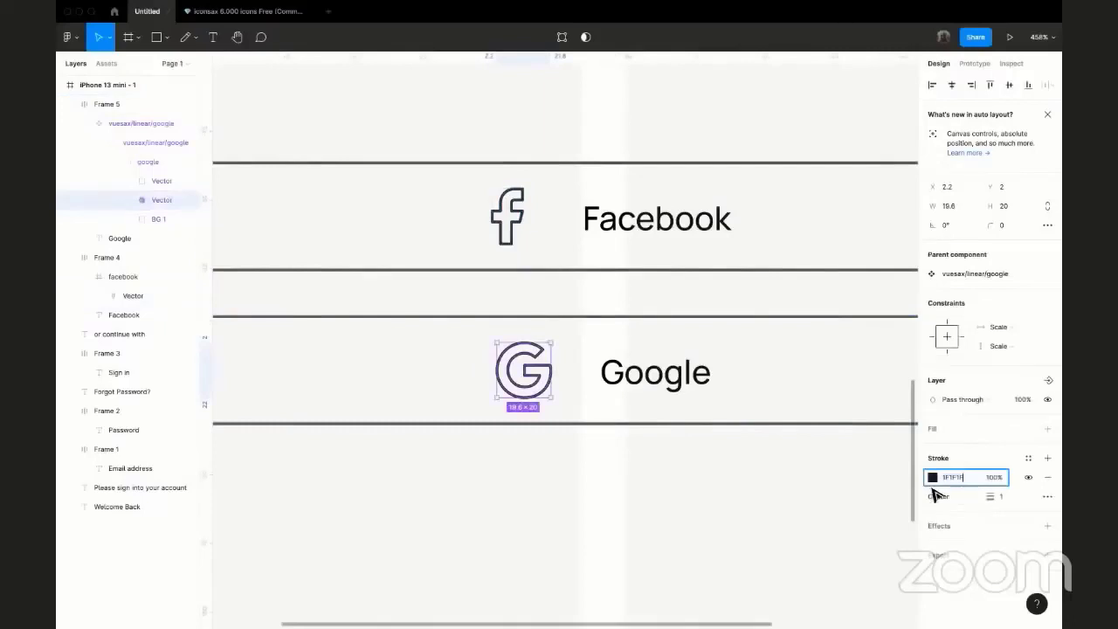
{"action": "left_click", "coordinate": [679, 482]}
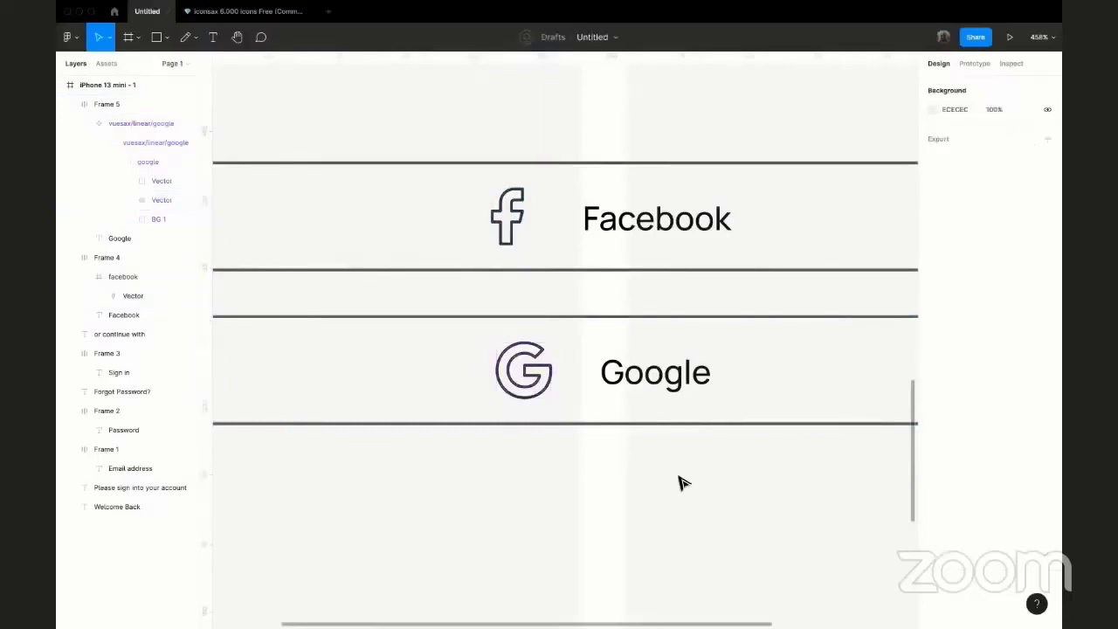
Step: Examine the whole sign-in screen, checking the layout from the heading down to the Facebook and Google buttons
{"action": "scroll", "coordinate": [666, 486], "scroll_direction": "down", "scroll_amount": 5}
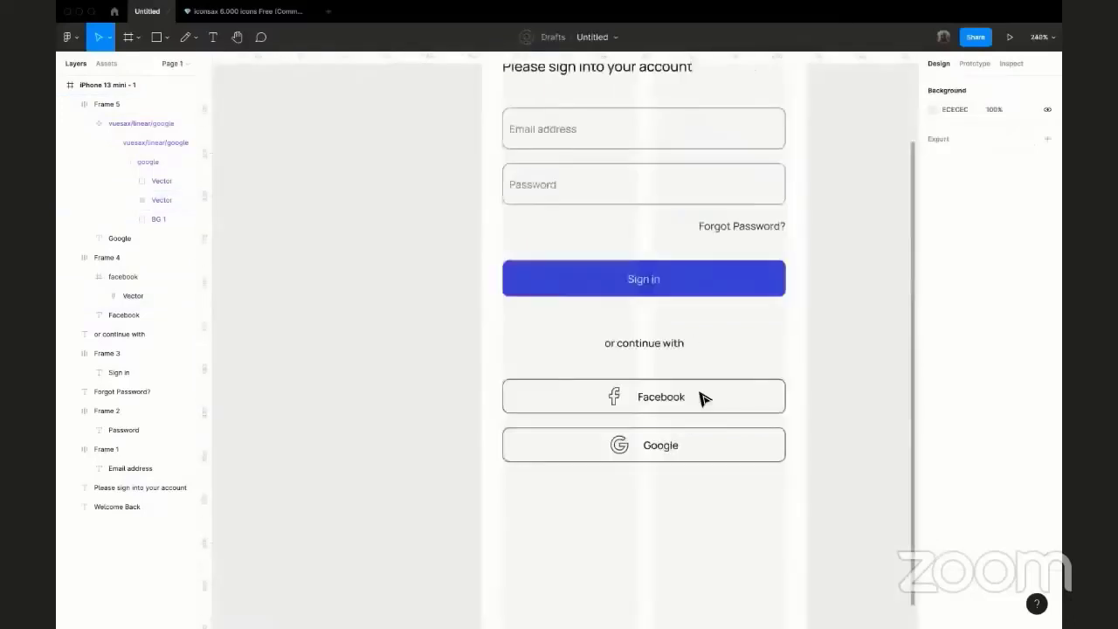
{"action": "scroll", "coordinate": [704, 399], "scroll_direction": "up", "scroll_amount": 3}
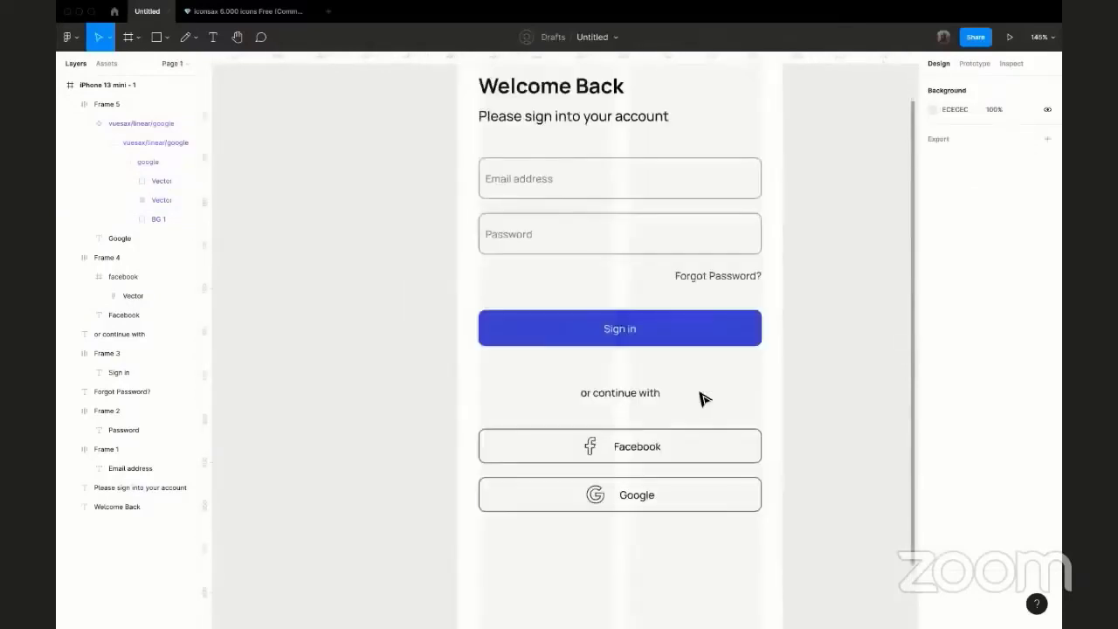
{"action": "scroll", "coordinate": [706, 397], "scroll_direction": "up", "scroll_amount": 2}
{"action": "scroll", "coordinate": [705, 399], "scroll_direction": "down", "scroll_amount": 3}
{"action": "scroll", "coordinate": [694, 456], "scroll_direction": "down", "scroll_amount": 3}
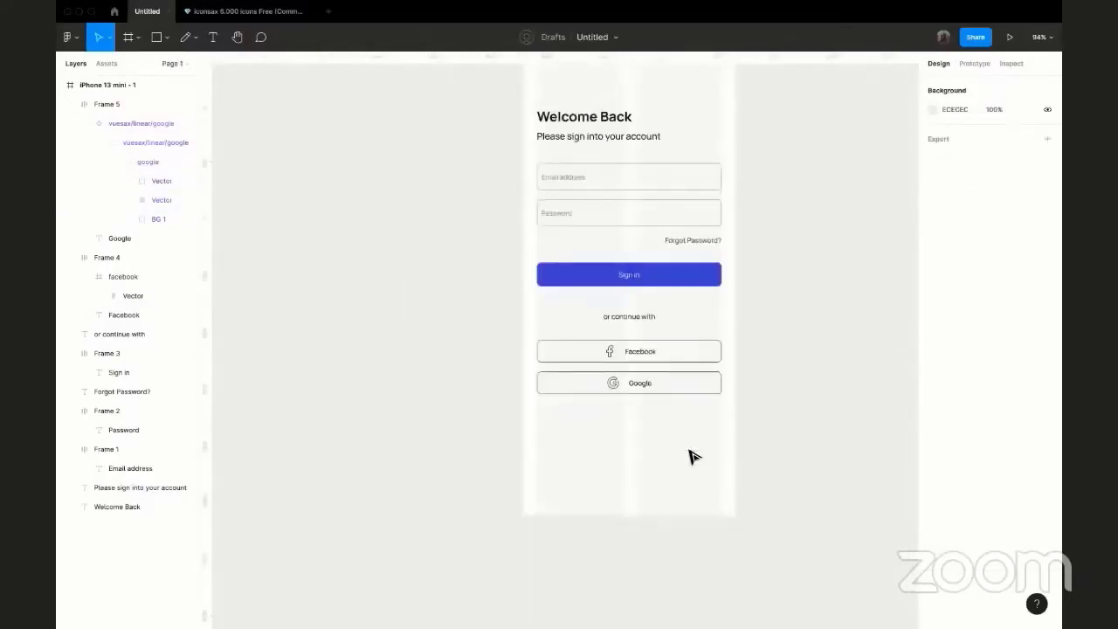
{"action": "scroll", "coordinate": [641, 352], "scroll_direction": "up", "scroll_amount": 3}
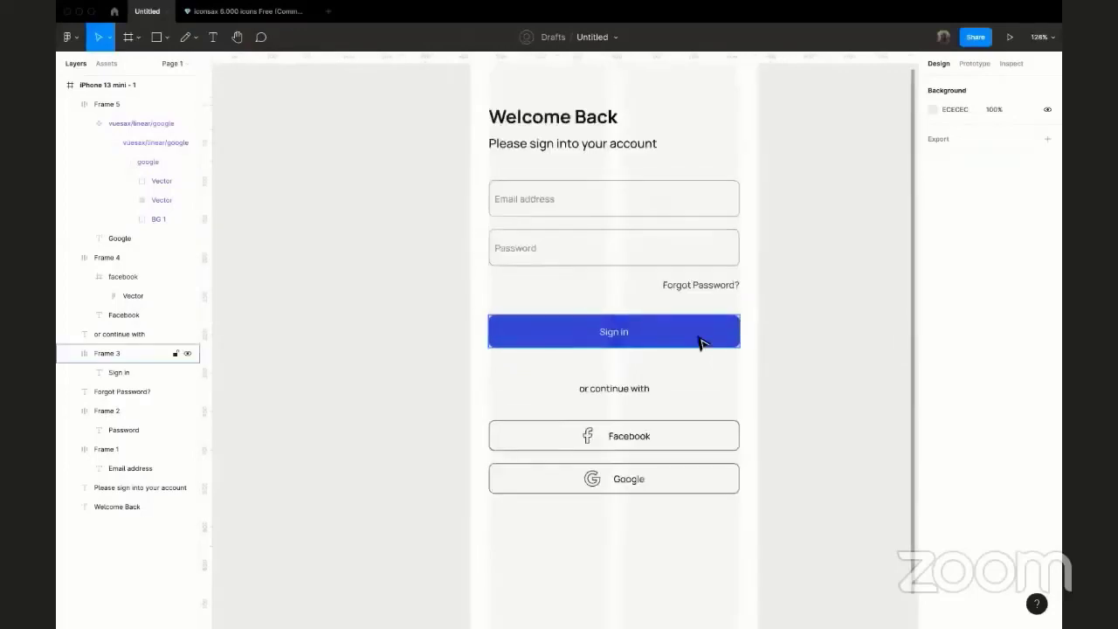
{"action": "scroll", "coordinate": [703, 343], "scroll_direction": "right", "scroll_amount": 1}
{"action": "scroll", "coordinate": [704, 343], "scroll_direction": "up", "scroll_amount": 1}
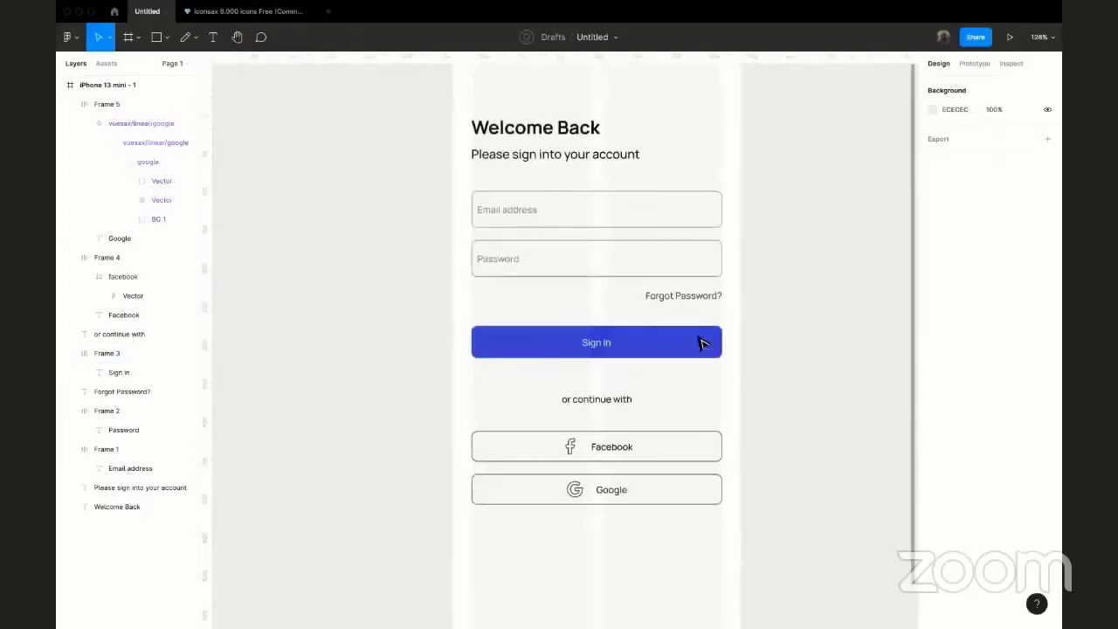
{"action": "scroll", "coordinate": [702, 342], "scroll_direction": "up", "scroll_amount": 3}
{"action": "scroll", "coordinate": [702, 343], "scroll_direction": "down", "scroll_amount": 2}
{"action": "scroll", "coordinate": [701, 342], "scroll_direction": "left", "scroll_amount": 1}
{"action": "scroll", "coordinate": [667, 419], "scroll_direction": "down", "scroll_amount": 1}
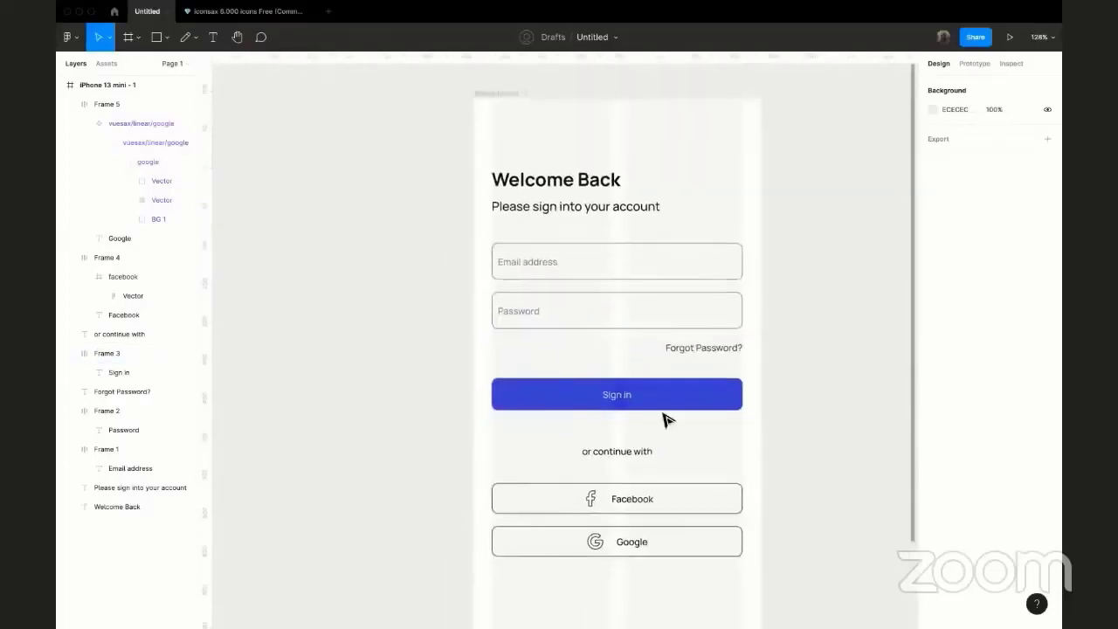
{"action": "scroll", "coordinate": [506, 288], "scroll_direction": "down", "scroll_amount": 4}
{"action": "scroll", "coordinate": [507, 288], "scroll_direction": "left", "scroll_amount": 1}
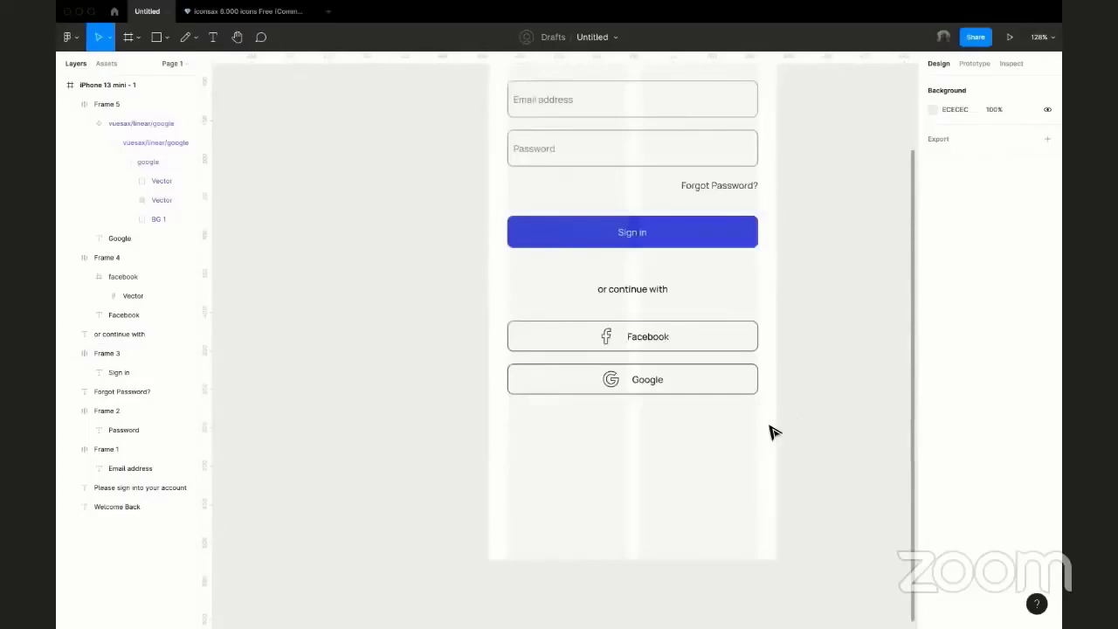
Step: Move the "or continue with" text and both social login buttons together slightly to the left
{"action": "left_click_drag", "start_coordinate": [786, 417], "coordinate": [494, 275]}
{"action": "mouse_move", "coordinate": [684, 353]}
{"action": "left_mouse_down"}
{"action": "mouse_move", "coordinate": [682, 375]}
{"action": "mouse_move", "coordinate": [674, 352]}
{"action": "left_mouse_up"}
{"action": "scroll", "coordinate": [857, 329], "scroll_direction": "up", "scroll_amount": 1}
{"action": "left_click", "coordinate": [746, 334]}
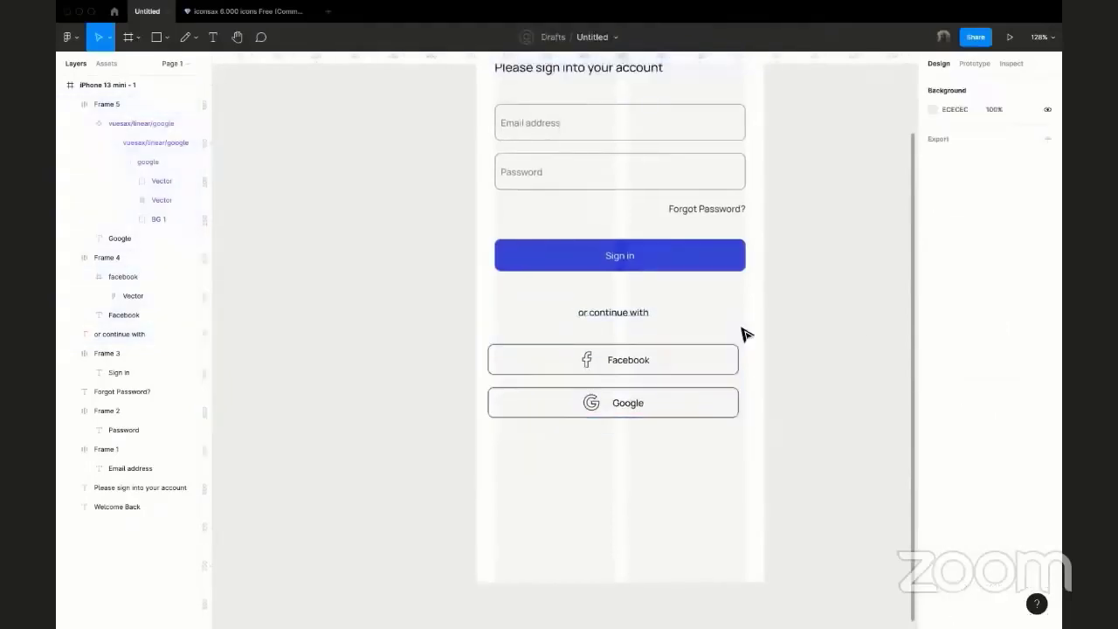
Step: Centre the "or continue with" text horizontally on the sign-in screen
{"action": "left_click", "coordinate": [654, 315]}
{"action": "left_click", "coordinate": [953, 85]}
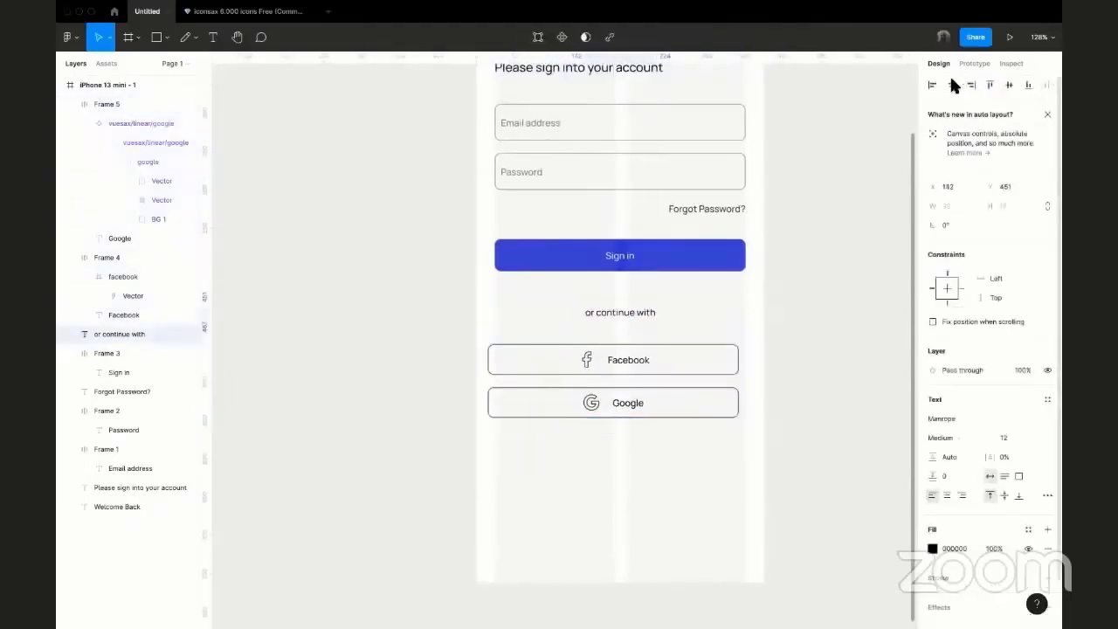
{"action": "left_click", "coordinate": [793, 352]}
Step: Collapse the Google button's layers and select the iPhone 13 mini - 1 frame to examine its properties
{"action": "scroll", "coordinate": [791, 353], "scroll_direction": "up", "scroll_amount": 4}
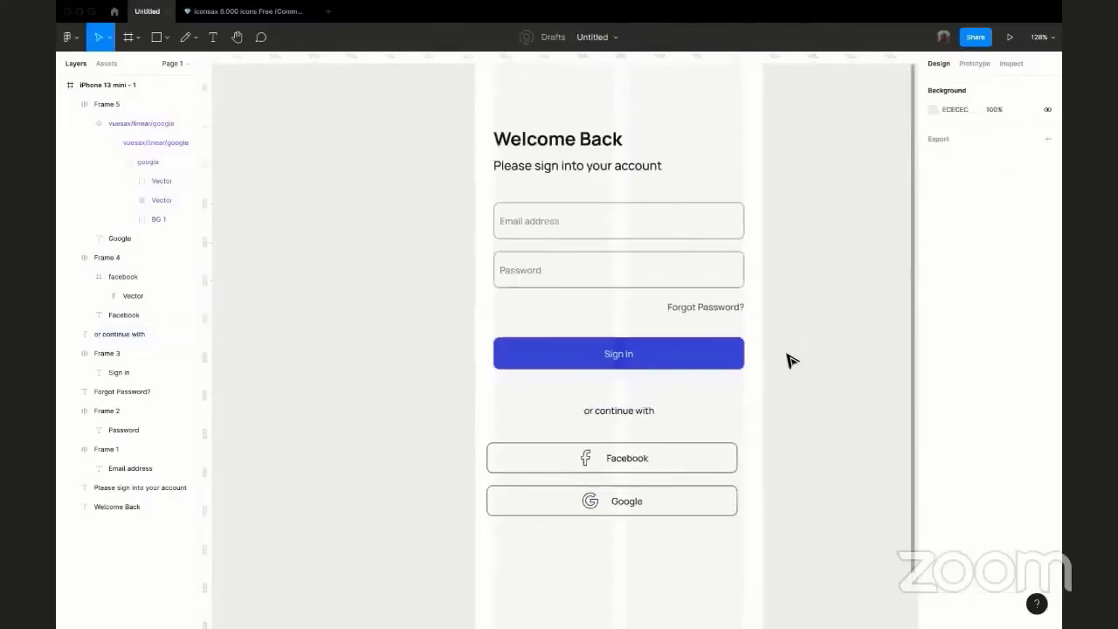
{"action": "scroll", "coordinate": [775, 328], "scroll_direction": "down", "scroll_amount": 3}
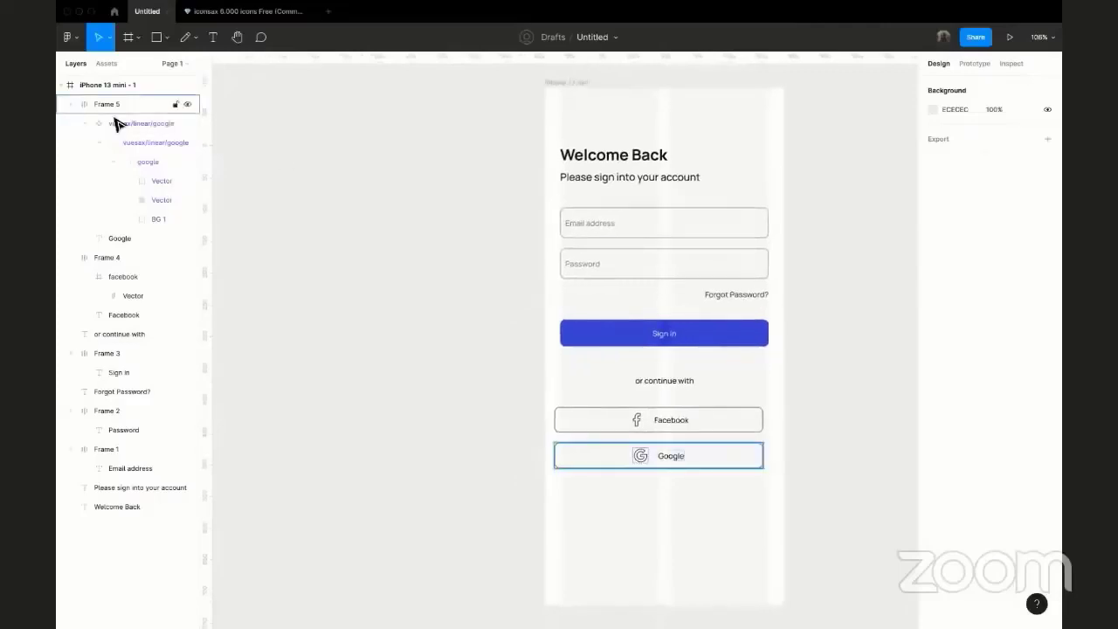
{"action": "left_click", "coordinate": [70, 104]}
{"action": "left_click", "coordinate": [569, 84]}
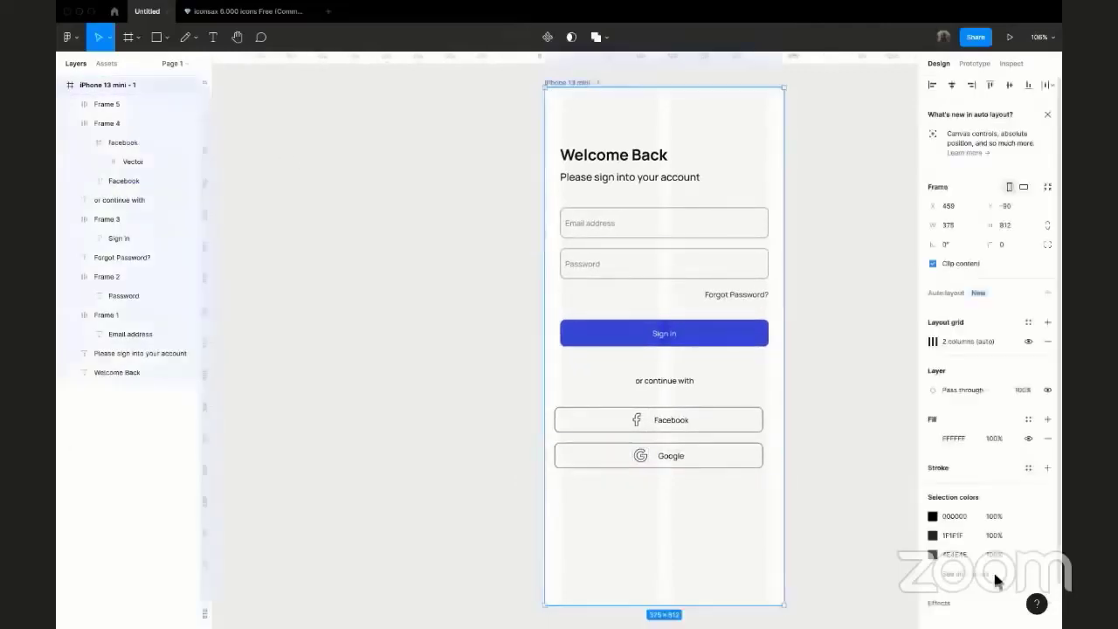
{"action": "scroll", "coordinate": [911, 321], "scroll_direction": "down", "scroll_amount": 1}
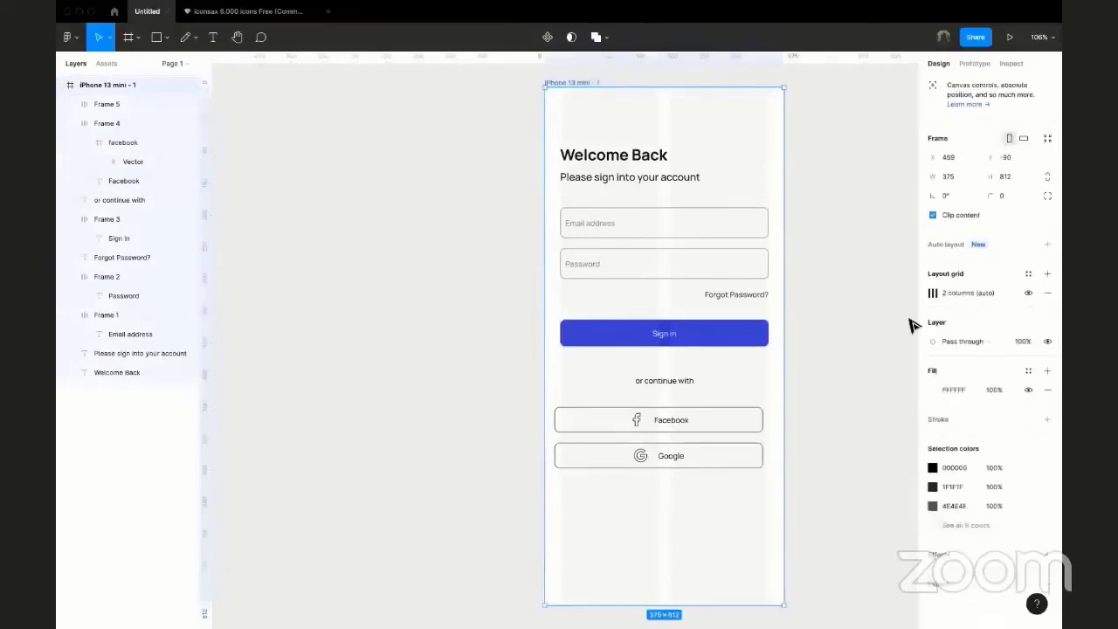
{"action": "scroll", "coordinate": [914, 325], "scroll_direction": "down", "scroll_amount": 1}
{"action": "scroll", "coordinate": [913, 325], "scroll_direction": "right", "scroll_amount": 1}
{"action": "scroll", "coordinate": [912, 325], "scroll_direction": "right", "scroll_amount": 1}
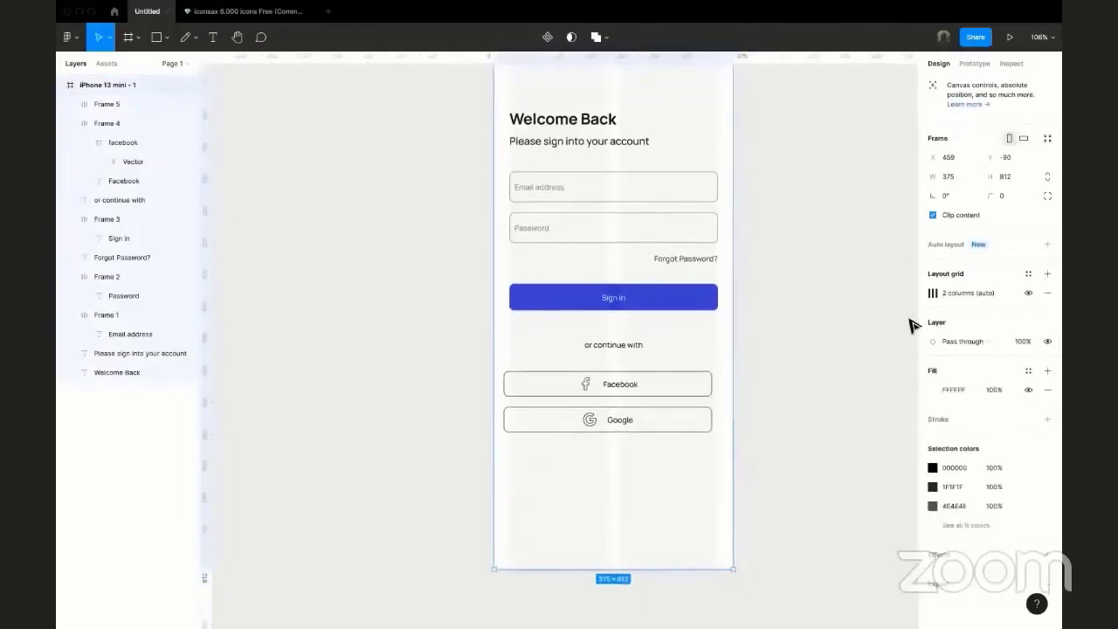
{"action": "scroll", "coordinate": [500, 184], "scroll_direction": "up", "scroll_amount": 1}
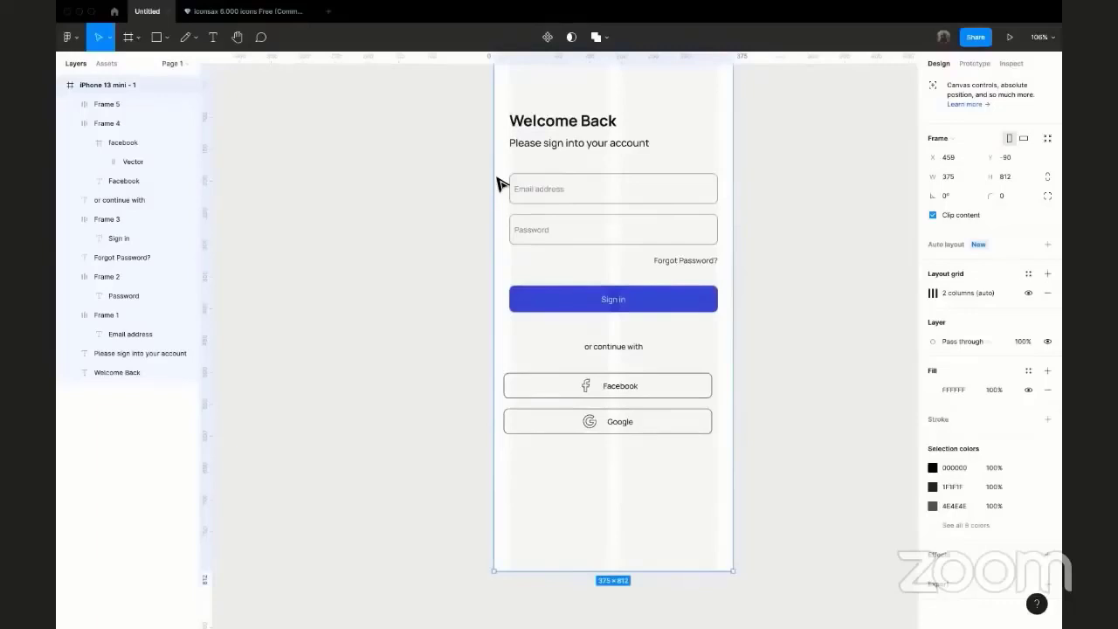
Step: Rename the iPhone 13 mini - 1 frame to "Sign In"
{"action": "scroll", "coordinate": [454, 175], "scroll_direction": "up", "scroll_amount": 3}
{"action": "left_click", "coordinate": [362, 160]}
{"action": "left_click", "coordinate": [87, 87]}
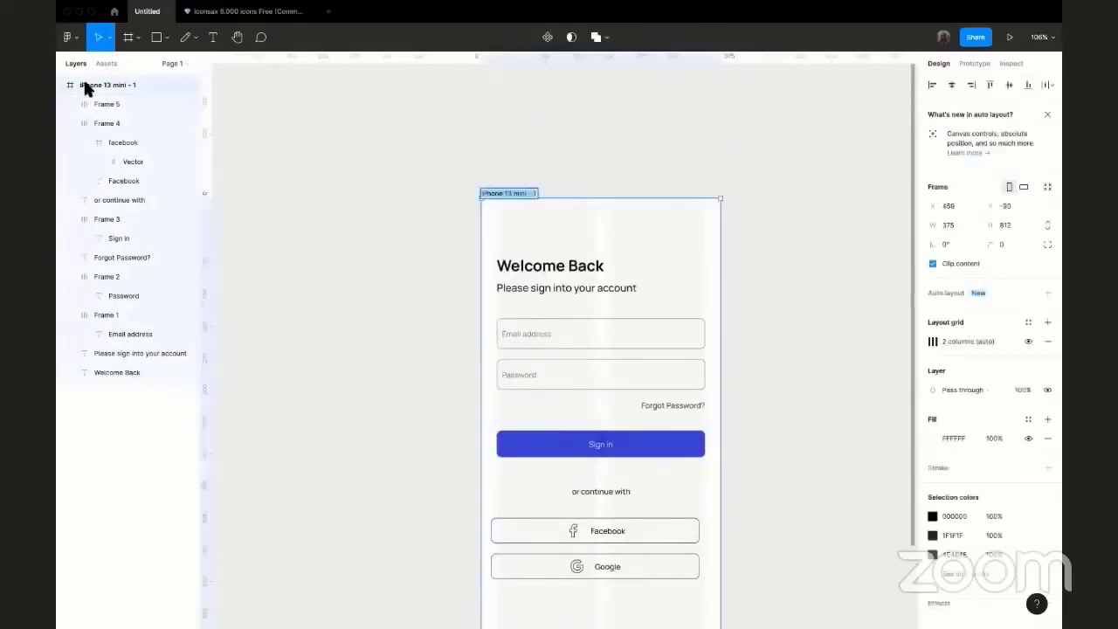
{"action": "double_click", "coordinate": [88, 85]}
{"action": "type", "text": "Sig"}
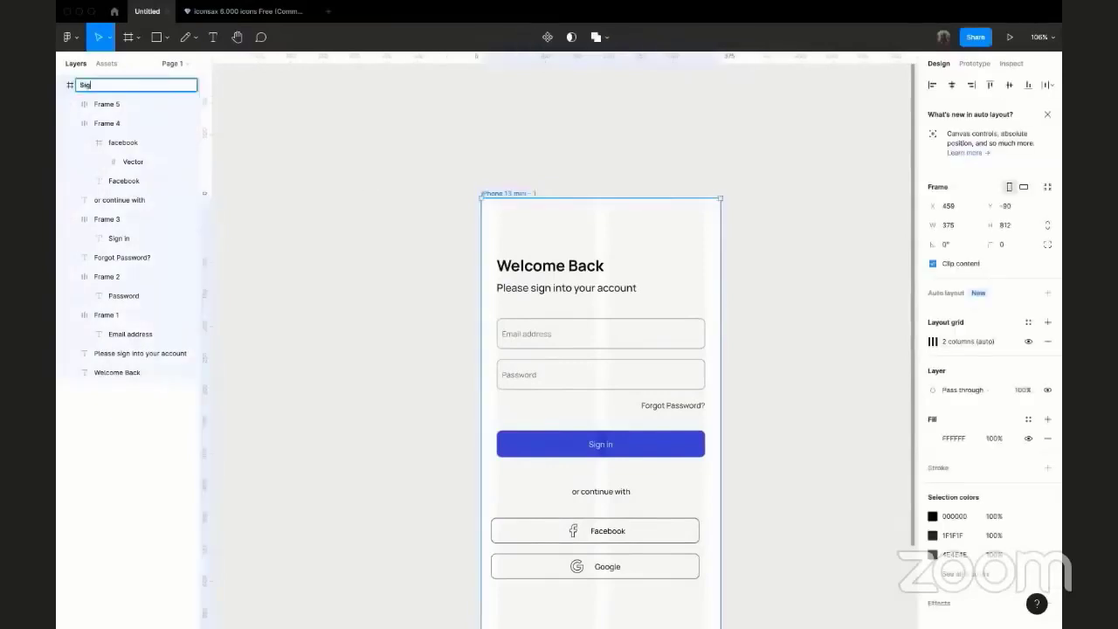
{"action": "type", "text": "n In"}
{"action": "key", "text": "Return"}
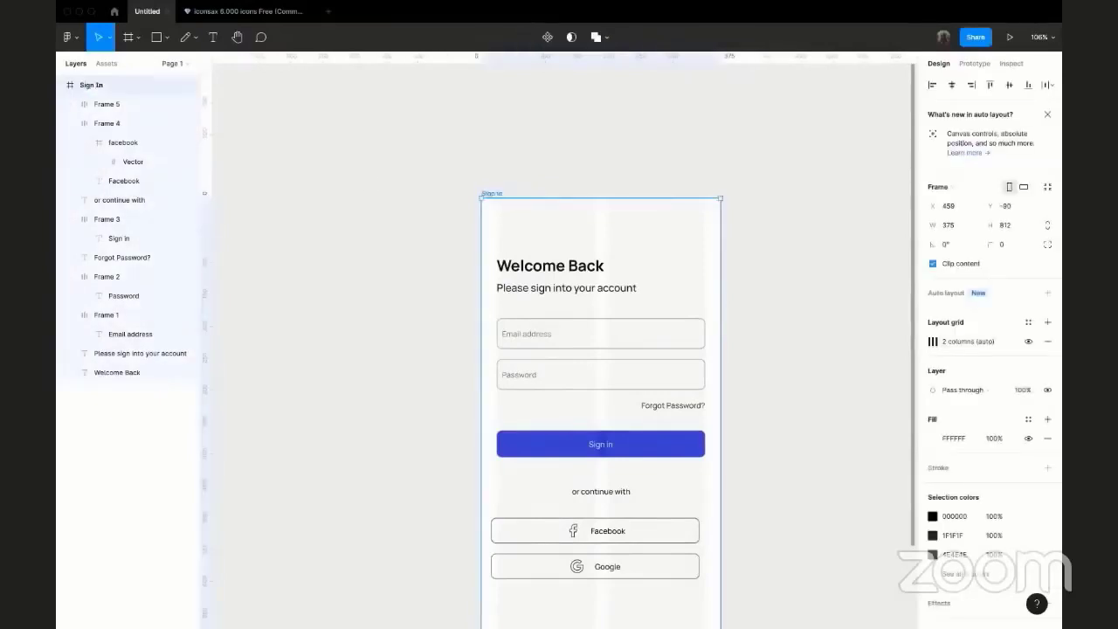
Step: Add a PNG export setting to the Sign In frame and set its scale to 2x
{"action": "scroll", "coordinate": [707, 192], "scroll_direction": "down", "scroll_amount": 4}
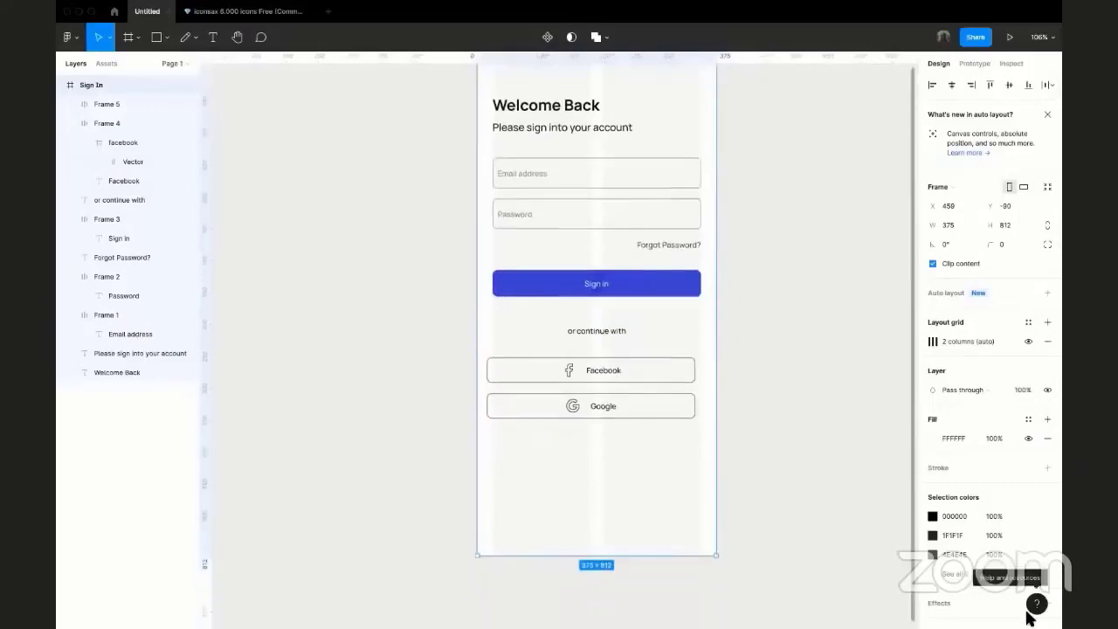
{"action": "scroll", "coordinate": [987, 516], "scroll_direction": "down", "scroll_amount": 1}
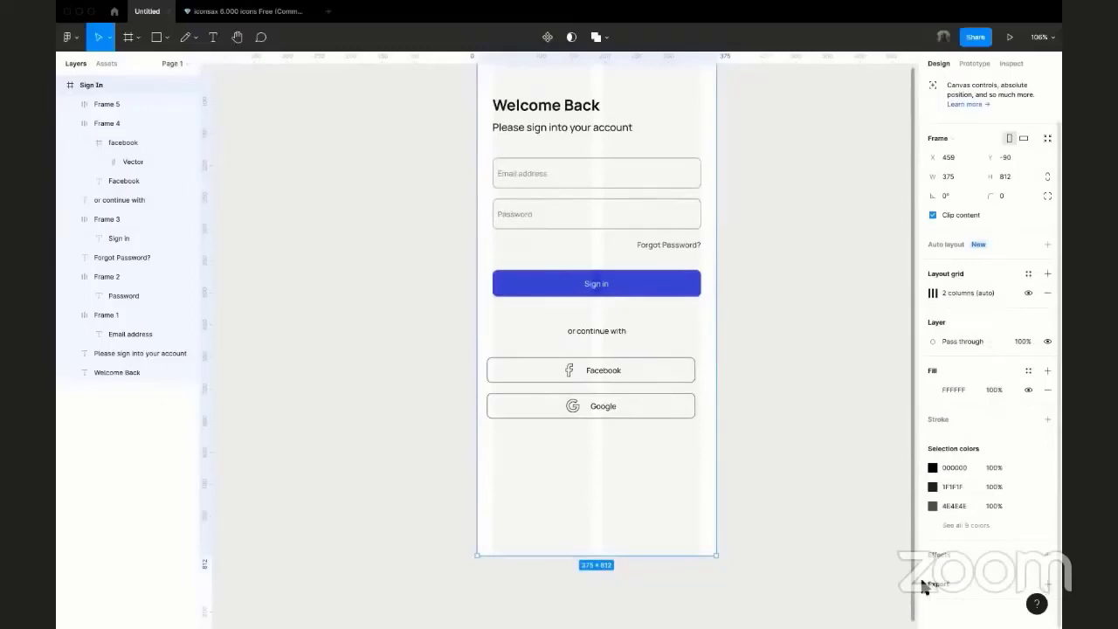
{"action": "scroll", "coordinate": [973, 517], "scroll_direction": "down", "scroll_amount": 2}
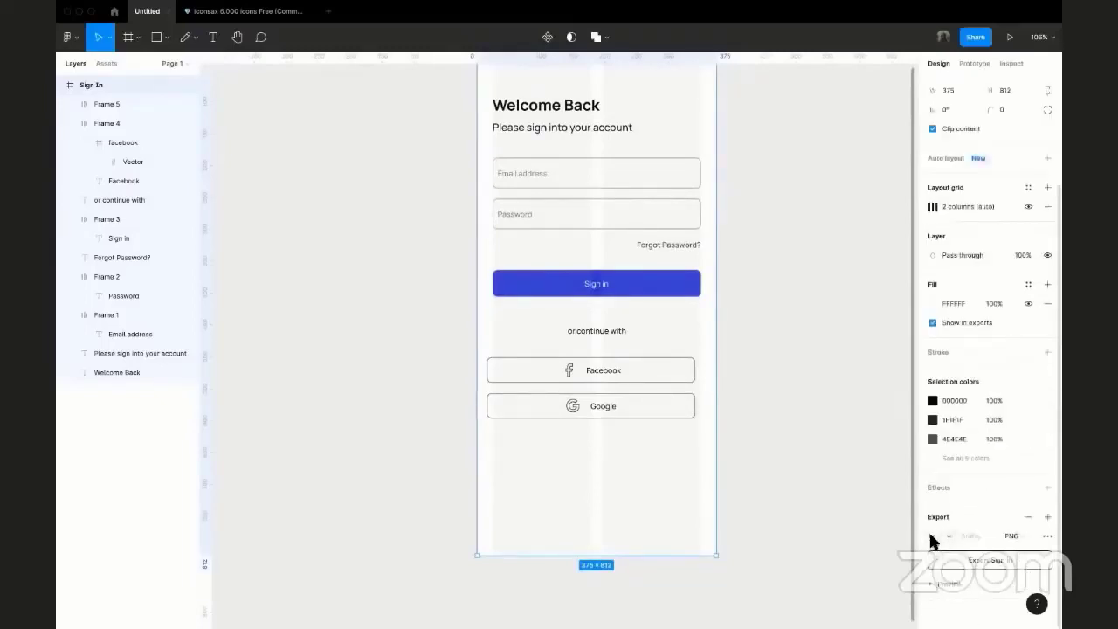
{"action": "left_click", "coordinate": [930, 530]}
{"action": "scroll", "coordinate": [945, 130], "scroll_direction": "up", "scroll_amount": 1}
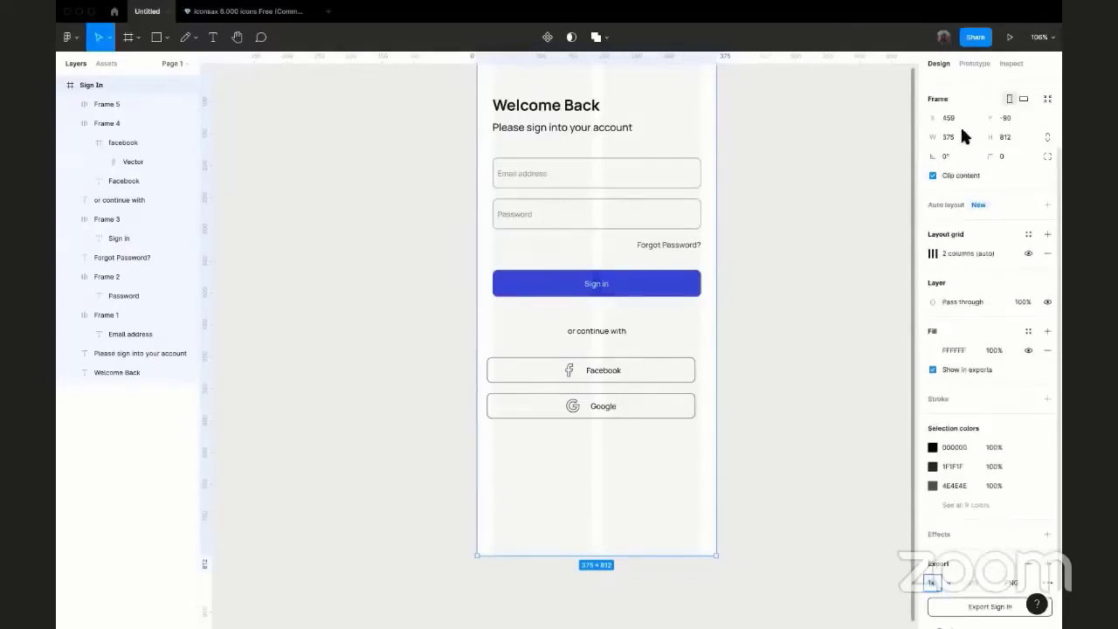
{"action": "scroll", "coordinate": [996, 184], "scroll_direction": "down", "scroll_amount": 1}
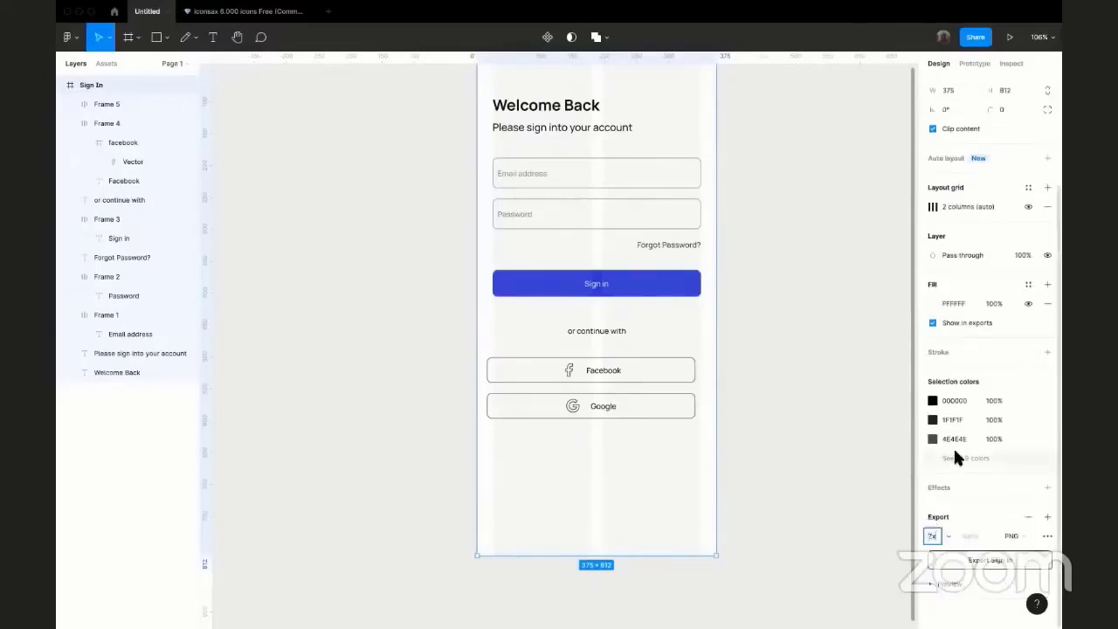
Step: Set the Sign In frame's export scale to 4x
{"action": "scroll", "coordinate": [954, 446], "scroll_direction": "up", "scroll_amount": 3}
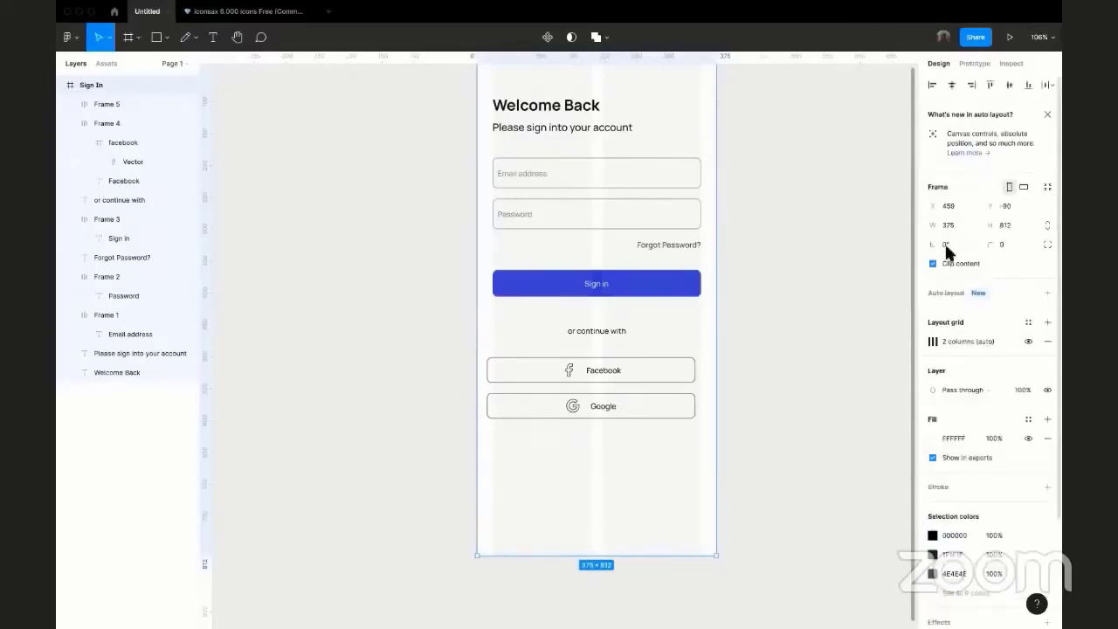
{"action": "scroll", "coordinate": [944, 394], "scroll_direction": "down", "scroll_amount": 3}
{"action": "left_click", "coordinate": [932, 536]}
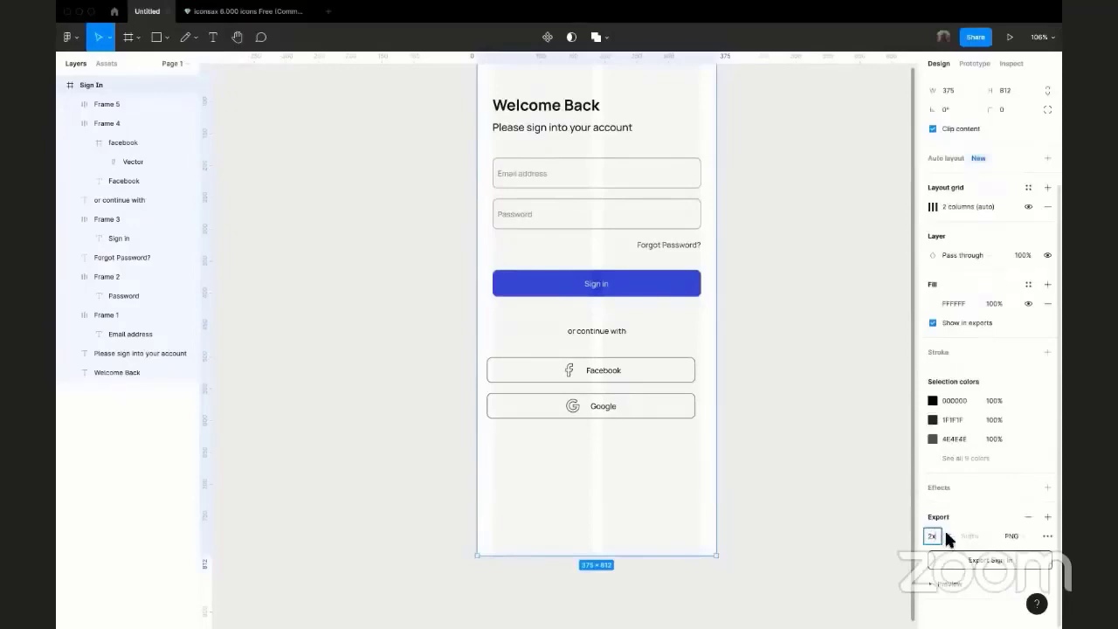
{"action": "left_click", "coordinate": [945, 535]}
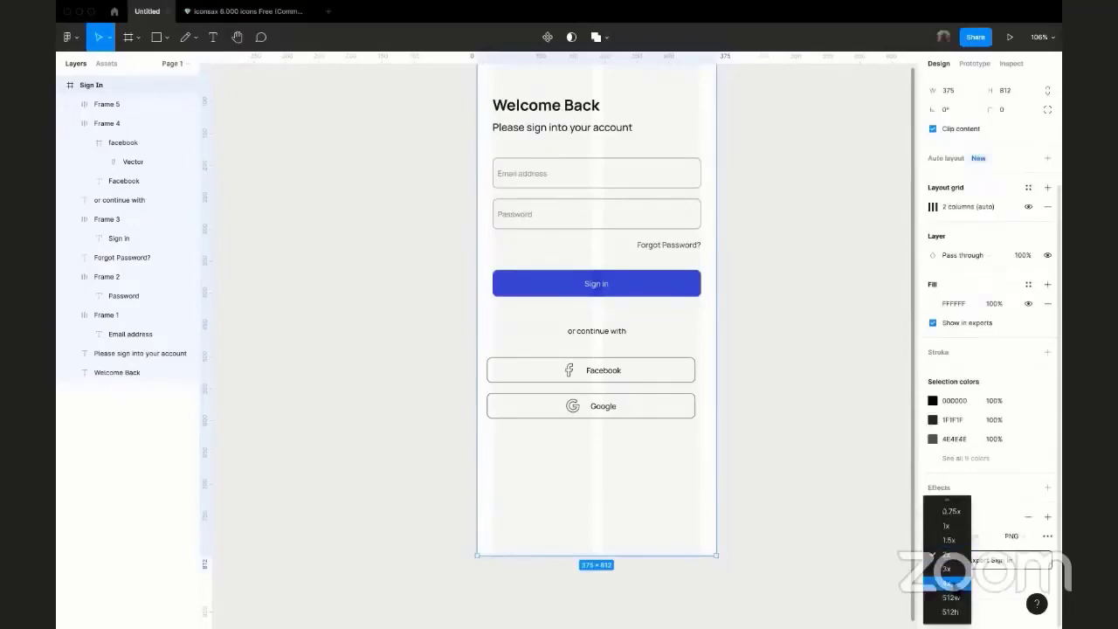
{"action": "left_click", "coordinate": [947, 583]}
Step: Examine the Sign In frame's design properties and export settings, along with the complete screen layout
{"action": "scroll", "coordinate": [987, 241], "scroll_direction": "up", "scroll_amount": 3}
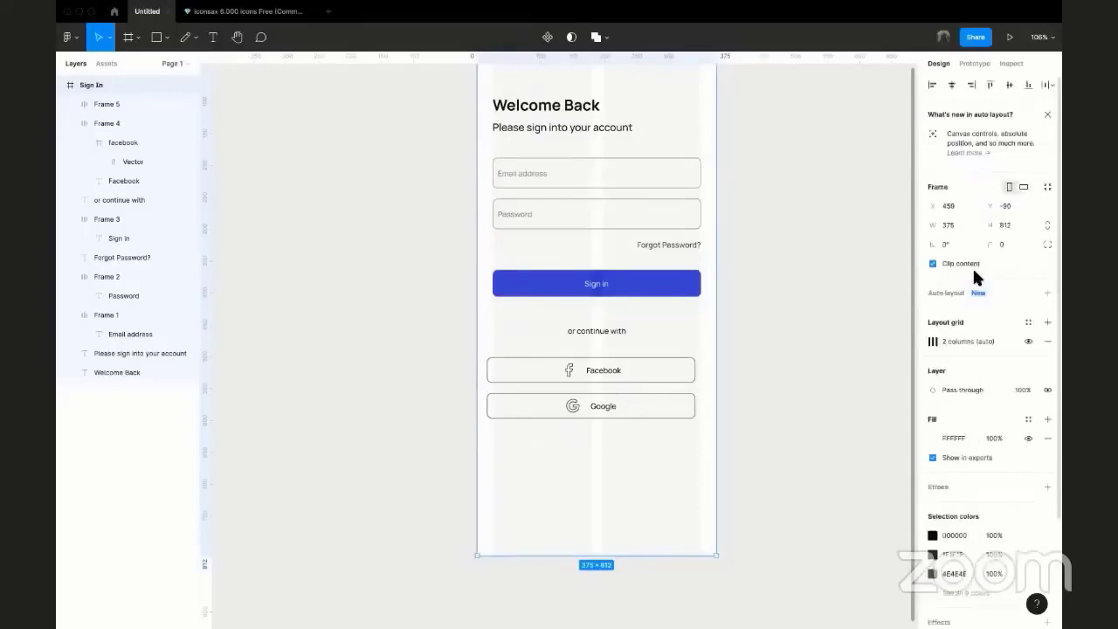
{"action": "scroll", "coordinate": [969, 297], "scroll_direction": "down", "scroll_amount": 1}
{"action": "scroll", "coordinate": [957, 365], "scroll_direction": "down", "scroll_amount": 5}
{"action": "scroll", "coordinate": [950, 225], "scroll_direction": "up", "scroll_amount": 6}
{"action": "scroll", "coordinate": [1011, 229], "scroll_direction": "down", "scroll_amount": 6}
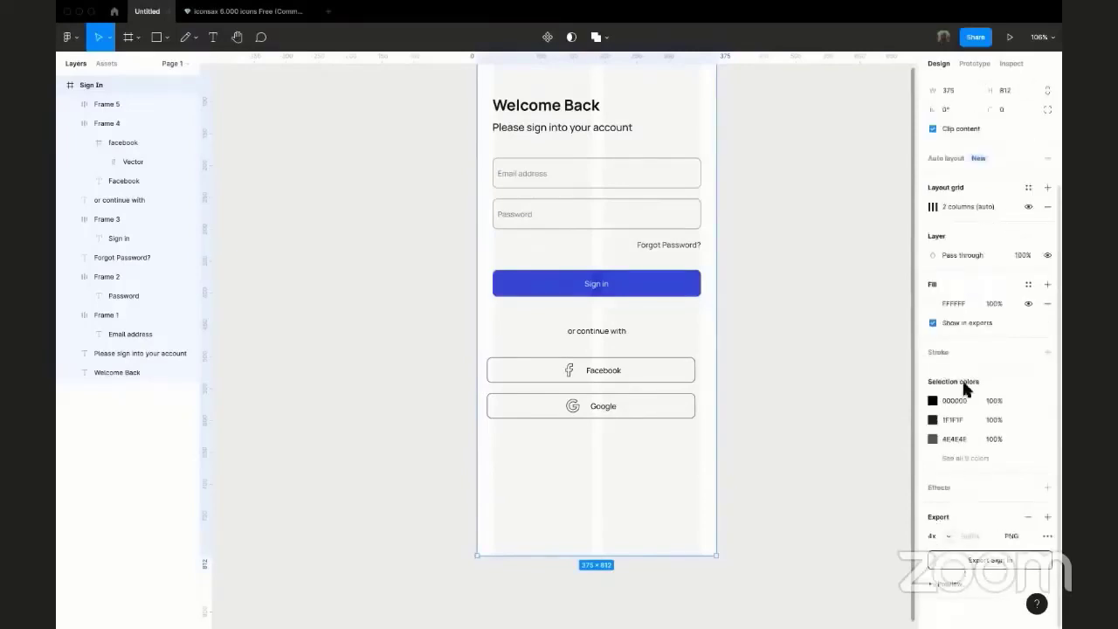
{"action": "scroll", "coordinate": [962, 381], "scroll_direction": "up", "scroll_amount": 6}
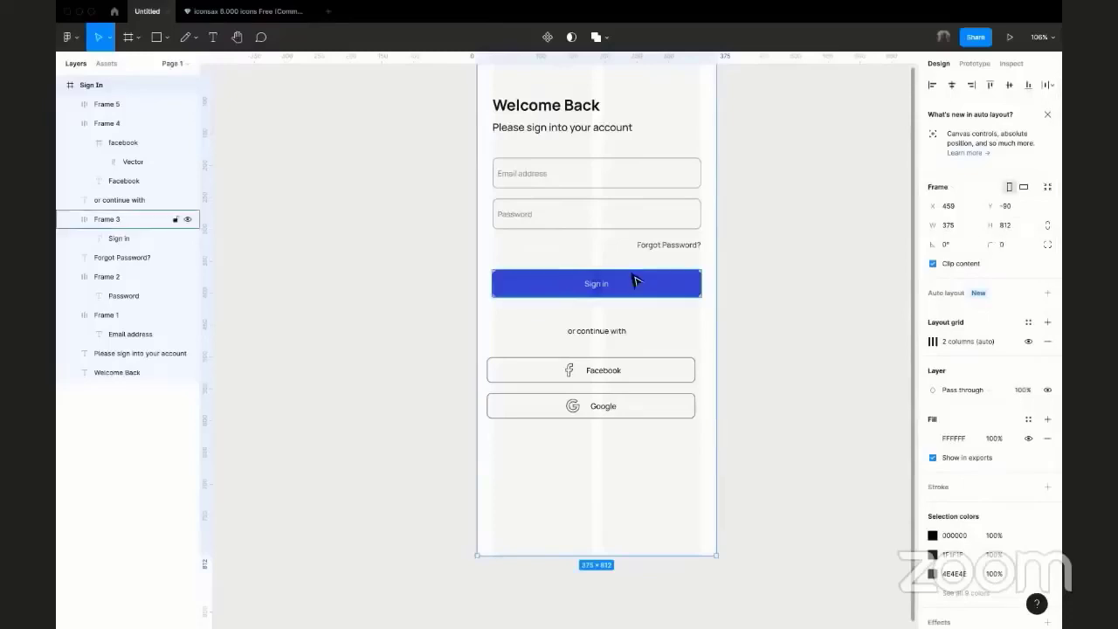
{"action": "scroll", "coordinate": [655, 292], "scroll_direction": "up", "scroll_amount": 1}
{"action": "scroll", "coordinate": [639, 179], "scroll_direction": "down", "scroll_amount": 2, "text": "ctrl"}
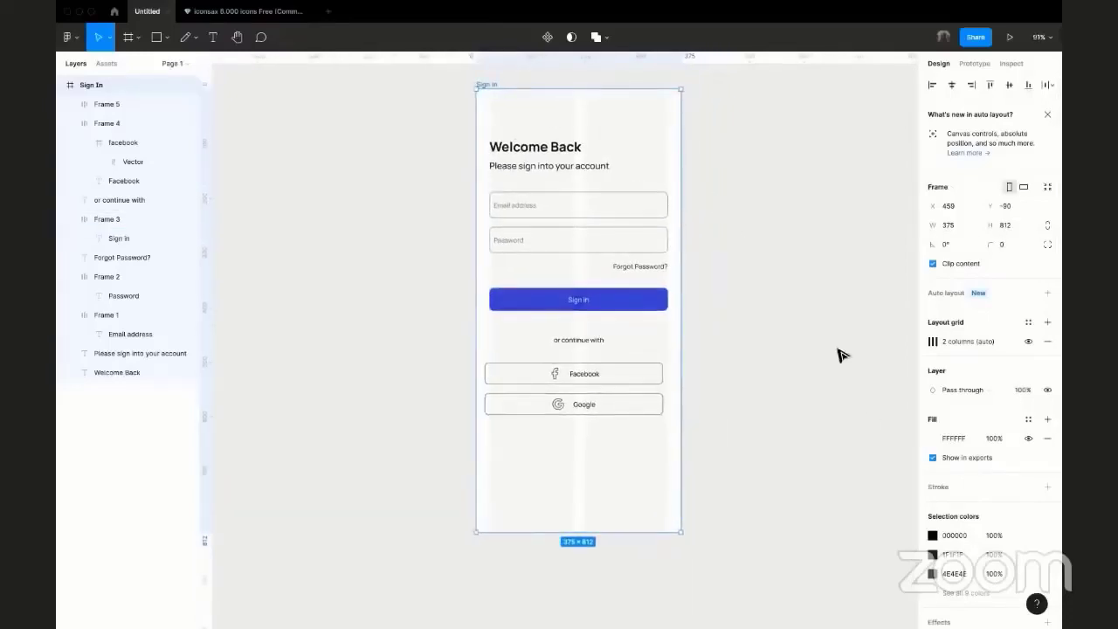
Step: Set the export format to JPG and export the Sign In frame
{"action": "scroll", "coordinate": [955, 540], "scroll_direction": "down", "scroll_amount": 3}
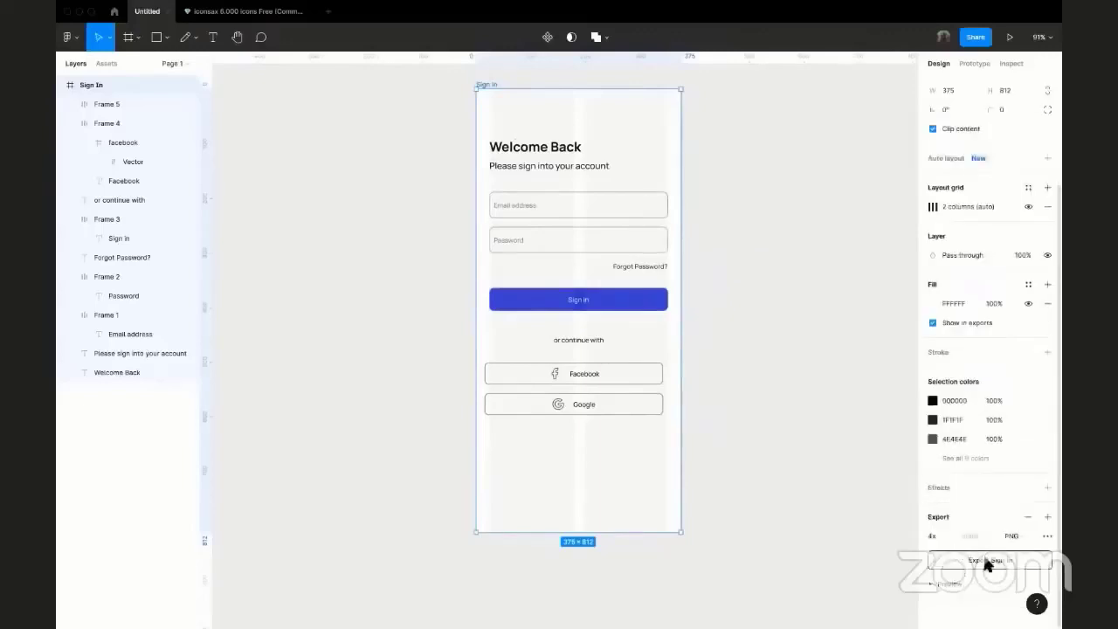
{"action": "left_click", "coordinate": [1027, 535]}
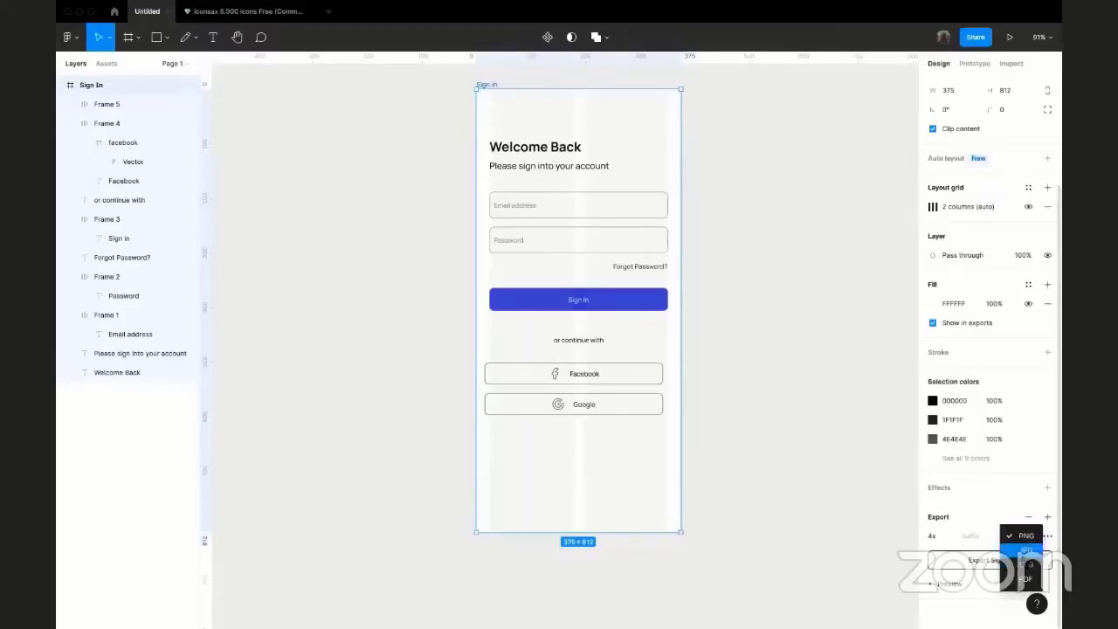
{"action": "left_click", "coordinate": [1027, 549]}
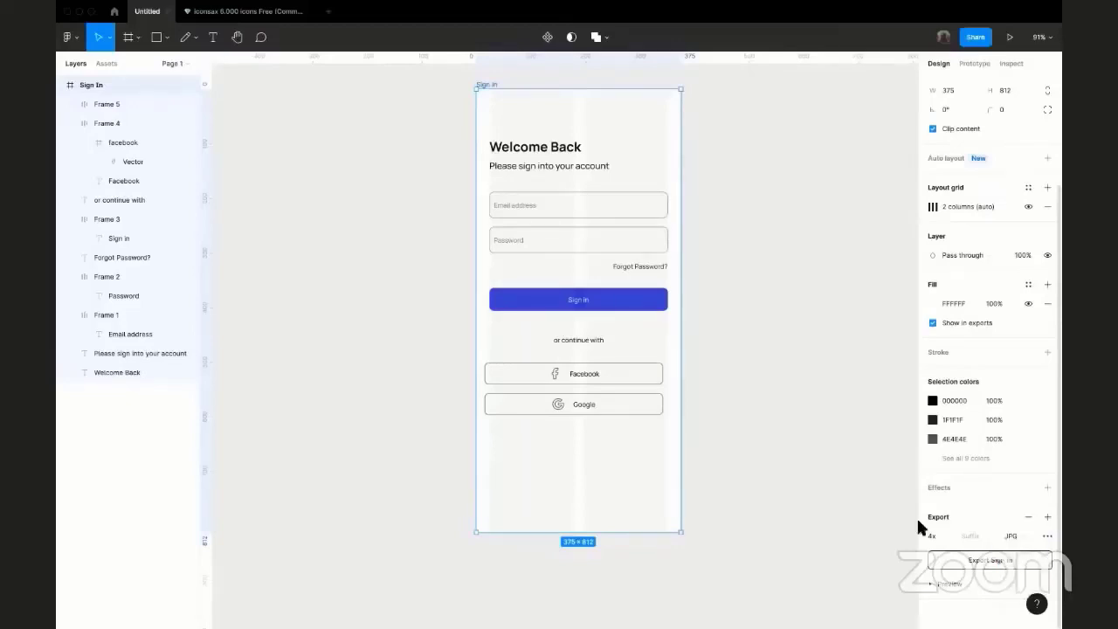
{"action": "left_click", "coordinate": [984, 568]}
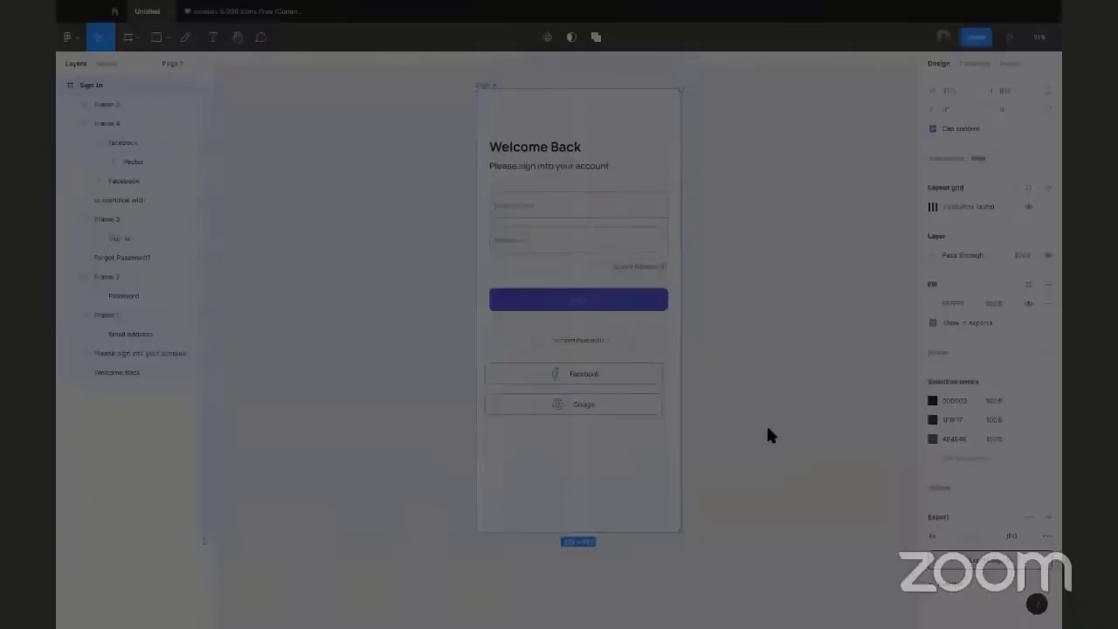
{"action": "left_click", "coordinate": [766, 424]}
Step: Clear the selection on the canvas and select the Sign In frame again
{"action": "left_click", "coordinate": [781, 217]}
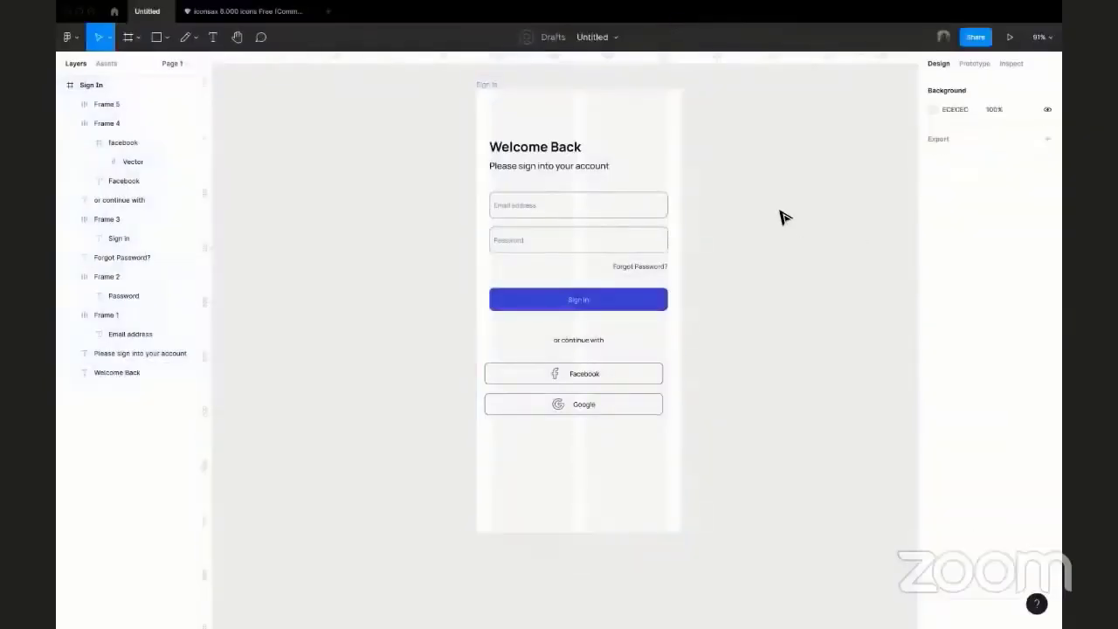
{"action": "scroll", "coordinate": [782, 218], "scroll_direction": "right", "scroll_amount": 3}
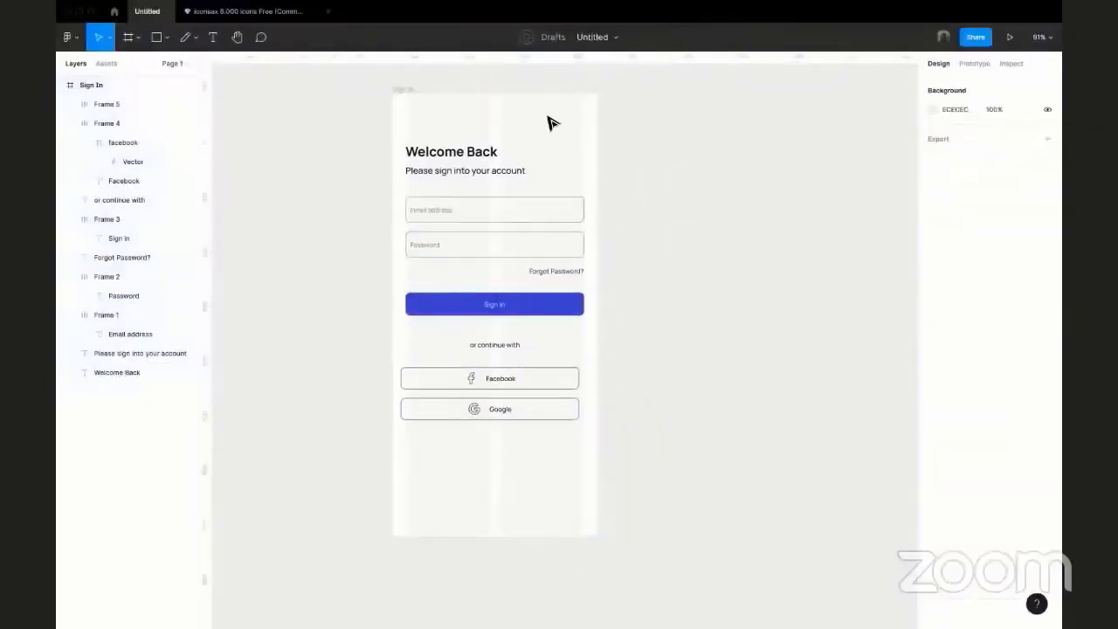
{"action": "left_click", "coordinate": [397, 92]}
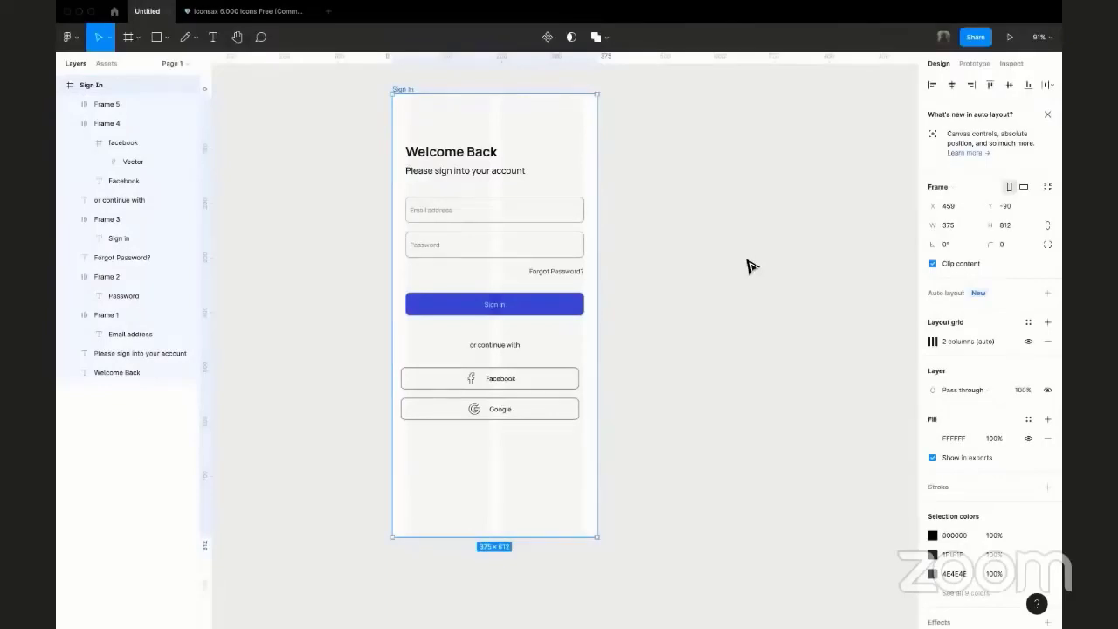
{"action": "scroll", "coordinate": [747, 265], "scroll_direction": "right", "scroll_amount": 2}
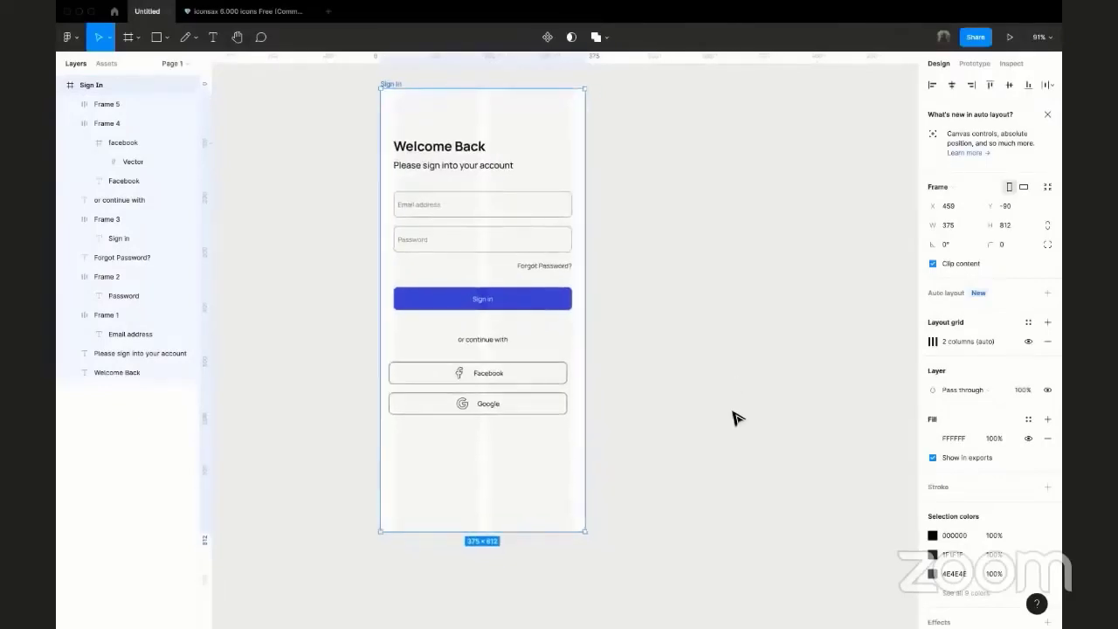